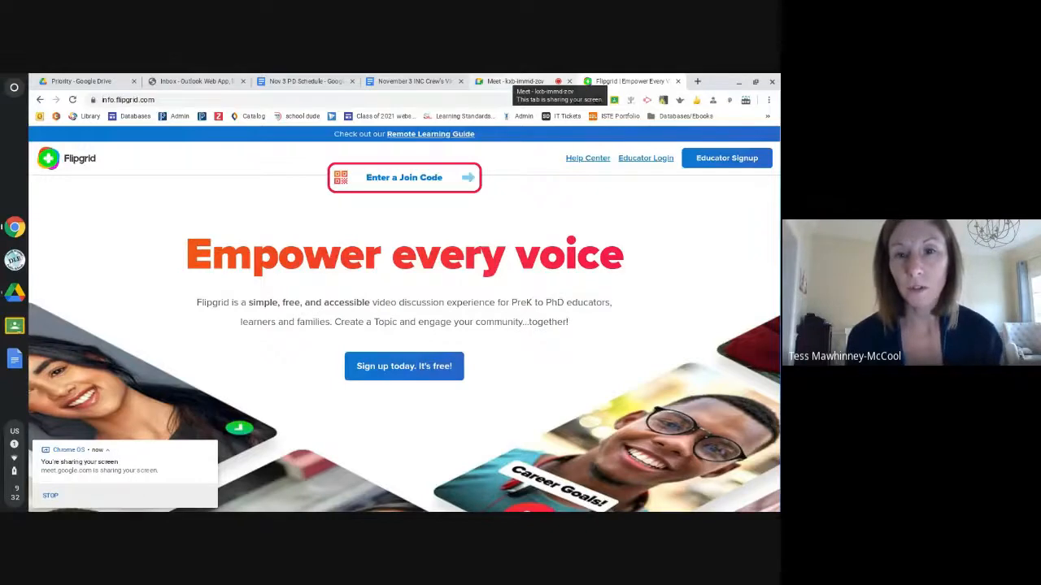
- Log in to Flipgrid as an educator and show the list of discussion topics
{"action": "left_click", "coordinate": [517, 81]}
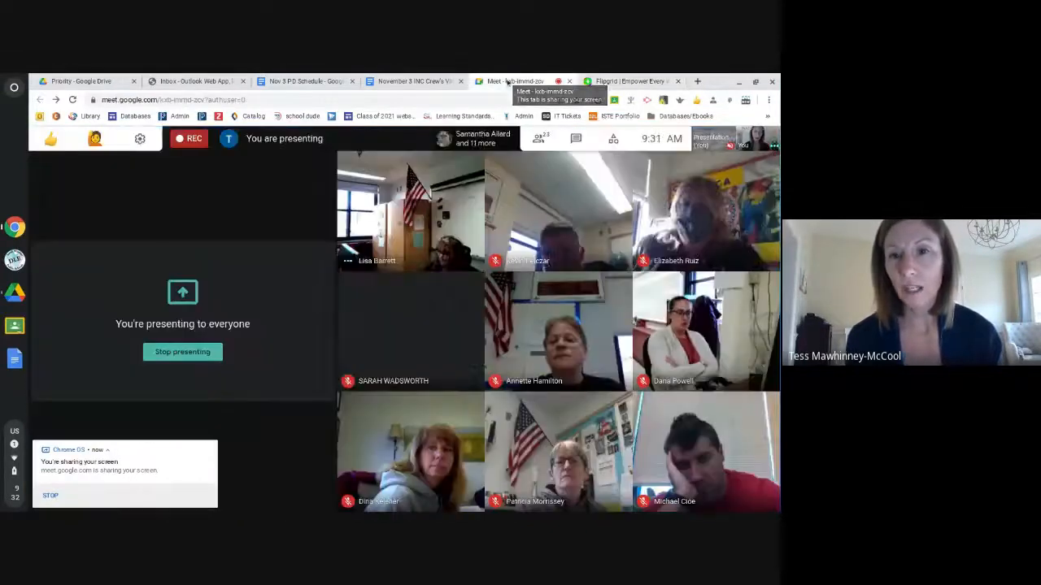
{"action": "left_click", "coordinate": [606, 81]}
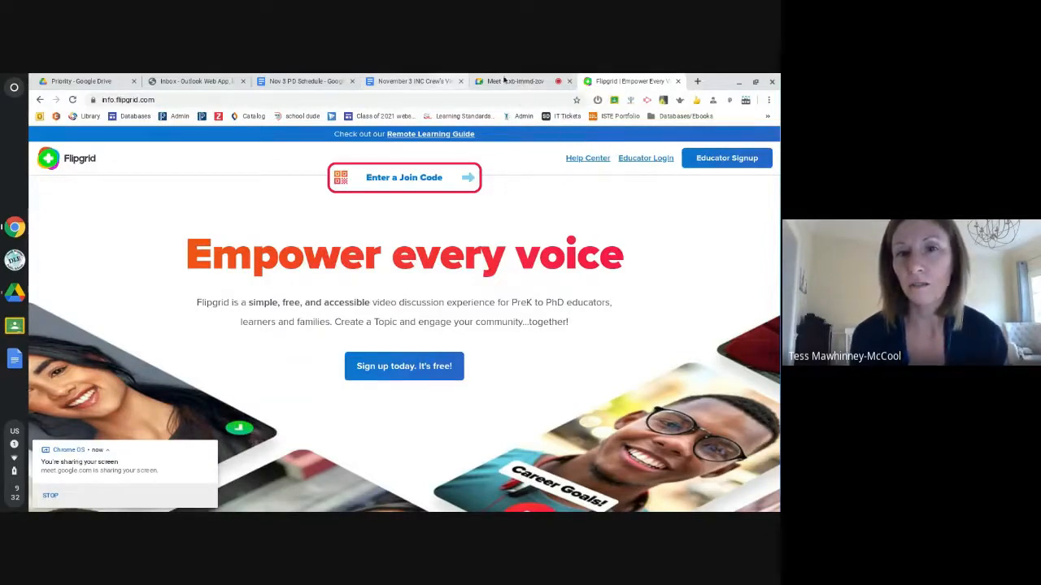
{"action": "left_click", "coordinate": [634, 161]}
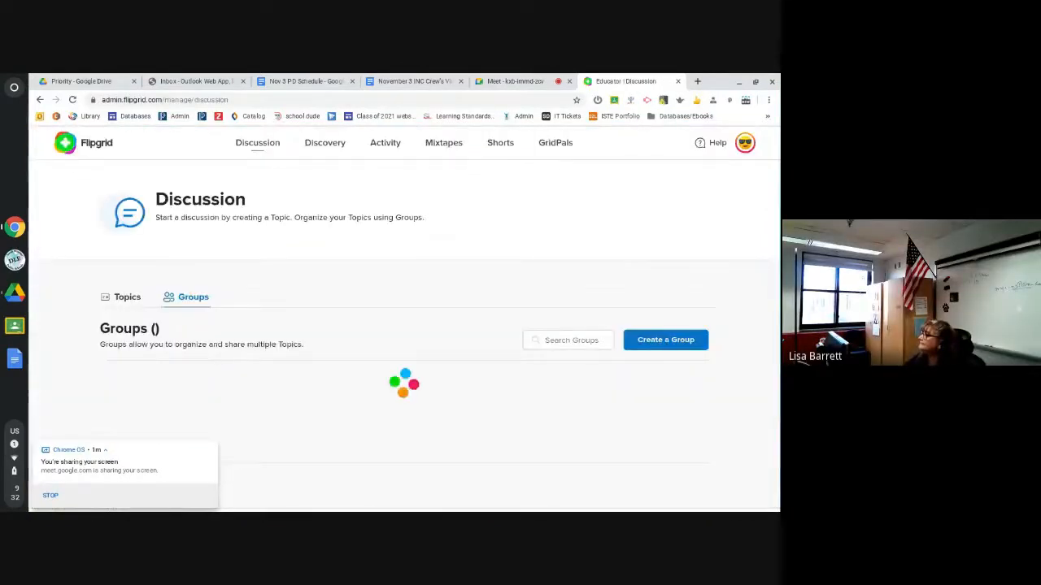
{"action": "left_click", "coordinate": [130, 298]}
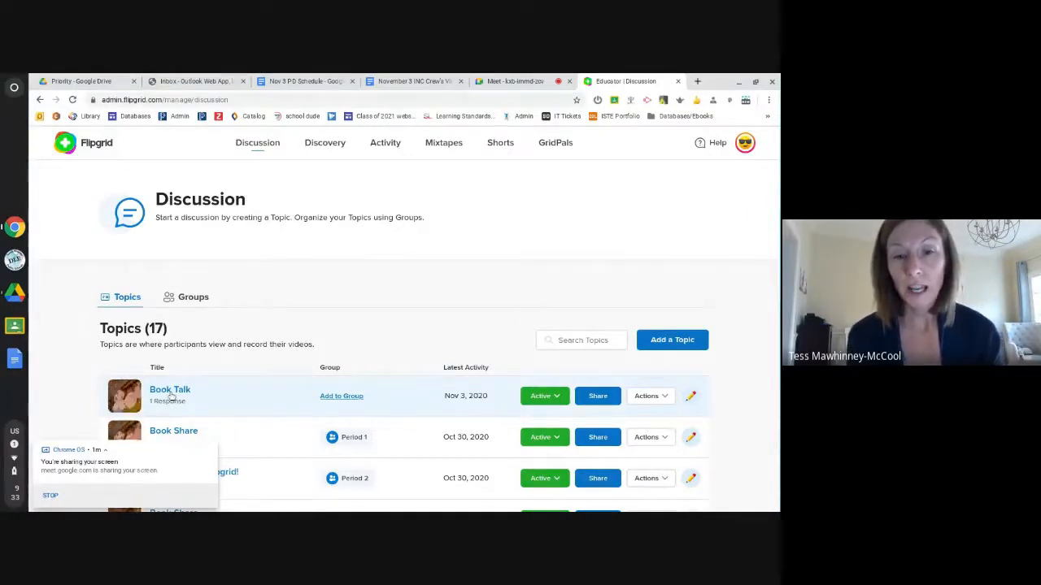
- Open the Book Talk topic, play the opening seconds of its response video and pause it
{"action": "left_click", "coordinate": [170, 391]}
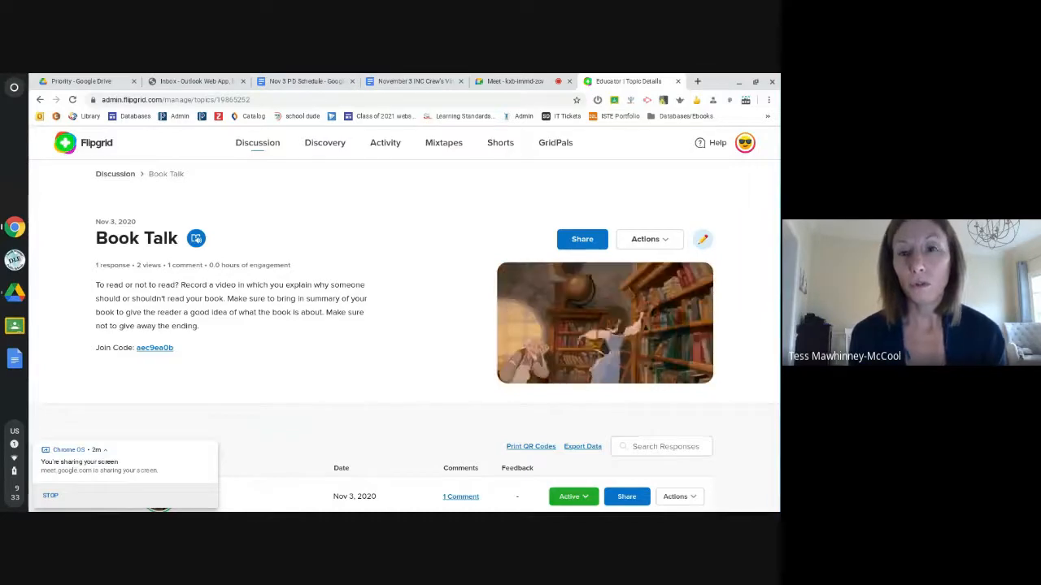
{"action": "scroll", "coordinate": [404, 321], "scroll_direction": "down", "scroll_amount": 2}
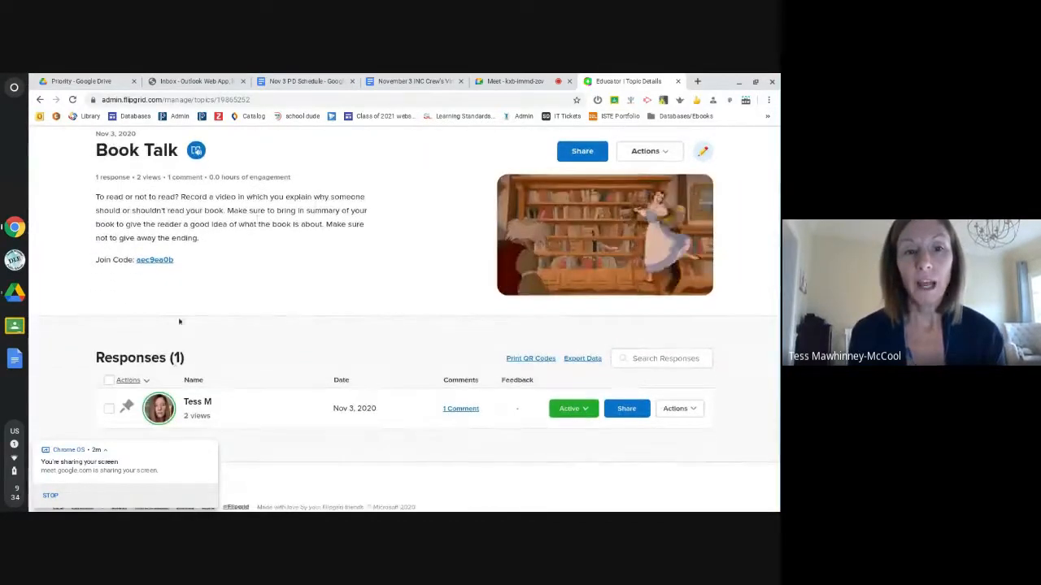
{"action": "left_click", "coordinate": [152, 416]}
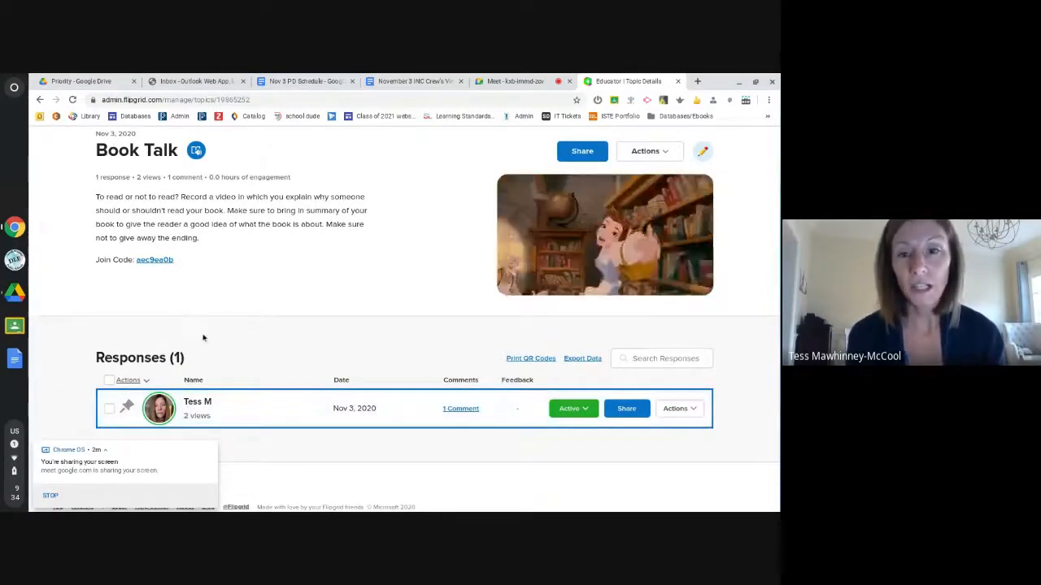
{"action": "left_click", "coordinate": [195, 404]}
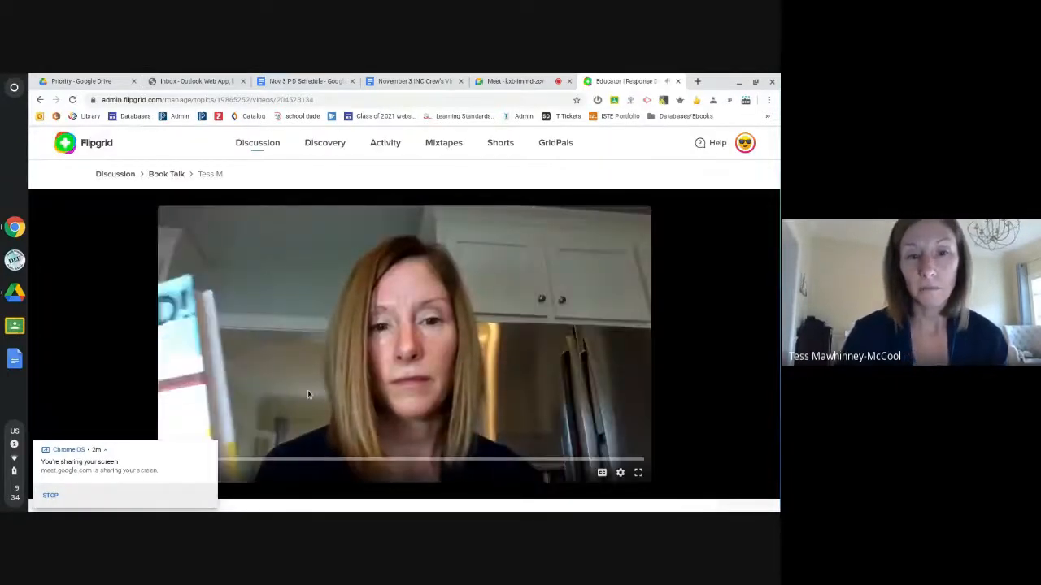
{"action": "scroll", "coordinate": [308, 390], "scroll_direction": "down", "scroll_amount": 2}
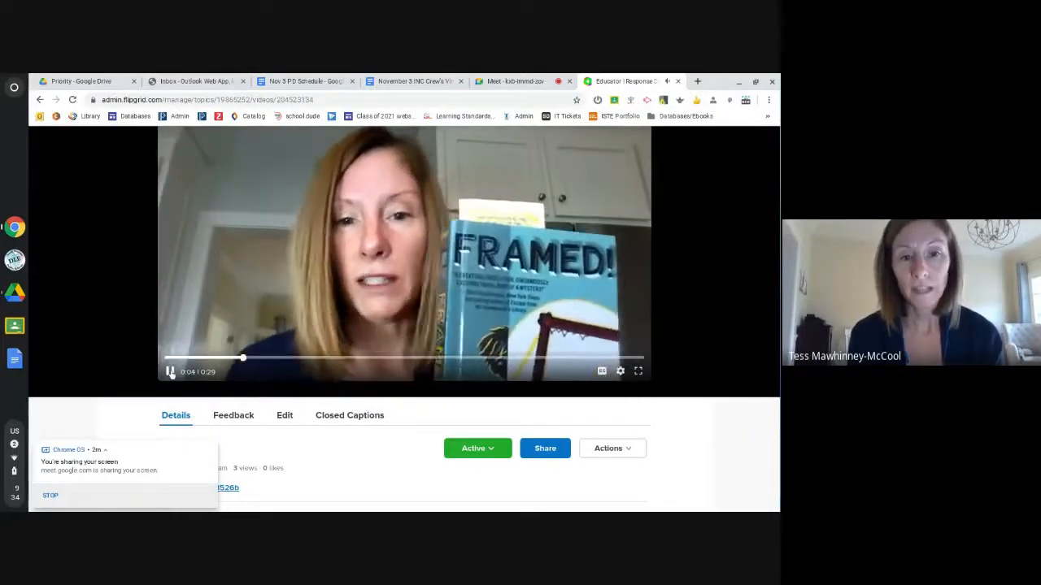
{"action": "left_click", "coordinate": [171, 373]}
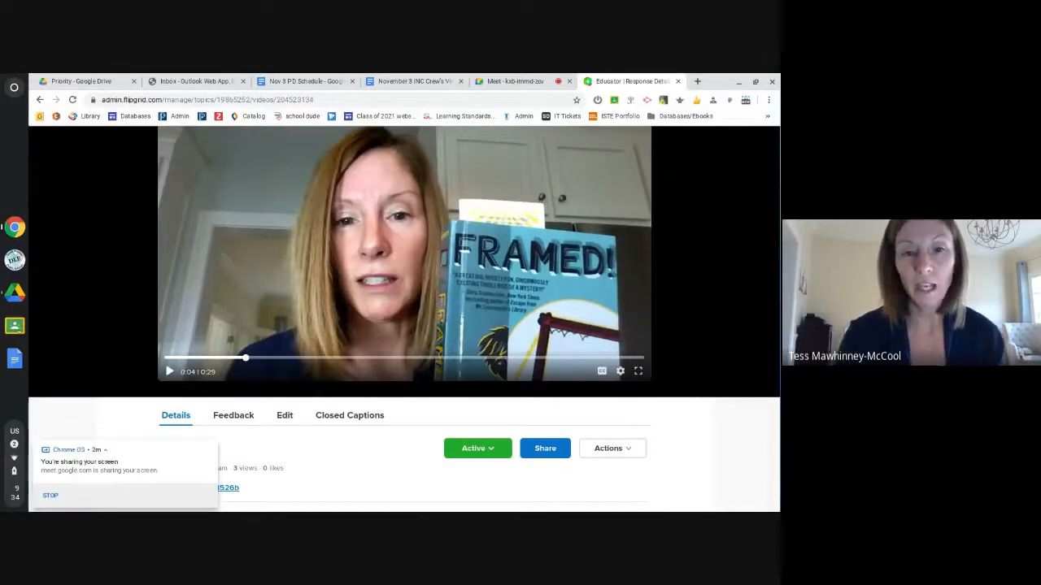
- Look through the public comments under the response, including the video comment, and check in on the Meet call
{"action": "scroll", "coordinate": [404, 317], "scroll_direction": "down", "scroll_amount": 5}
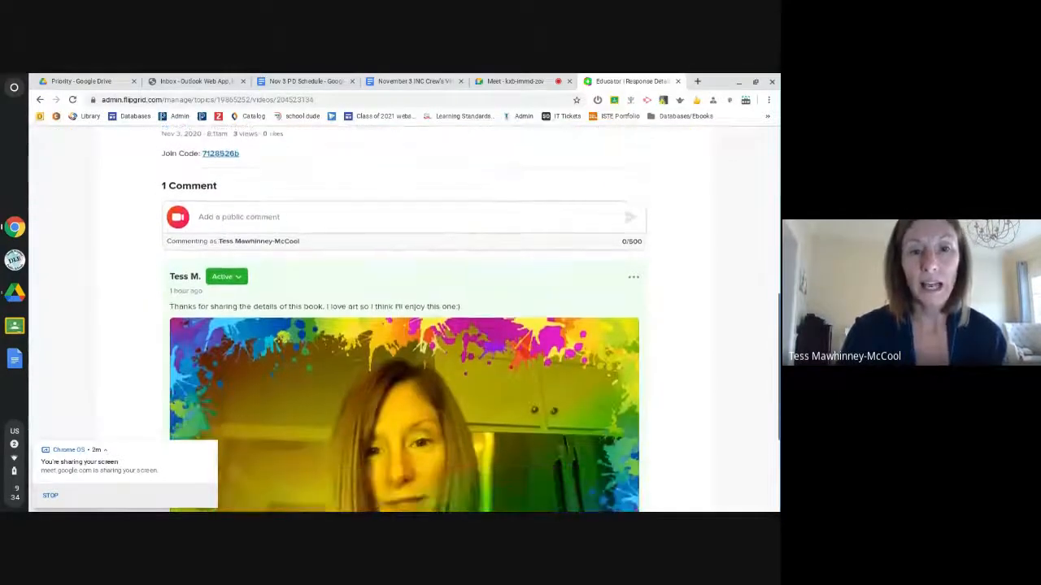
{"action": "scroll", "coordinate": [569, 368], "scroll_direction": "down", "scroll_amount": 2}
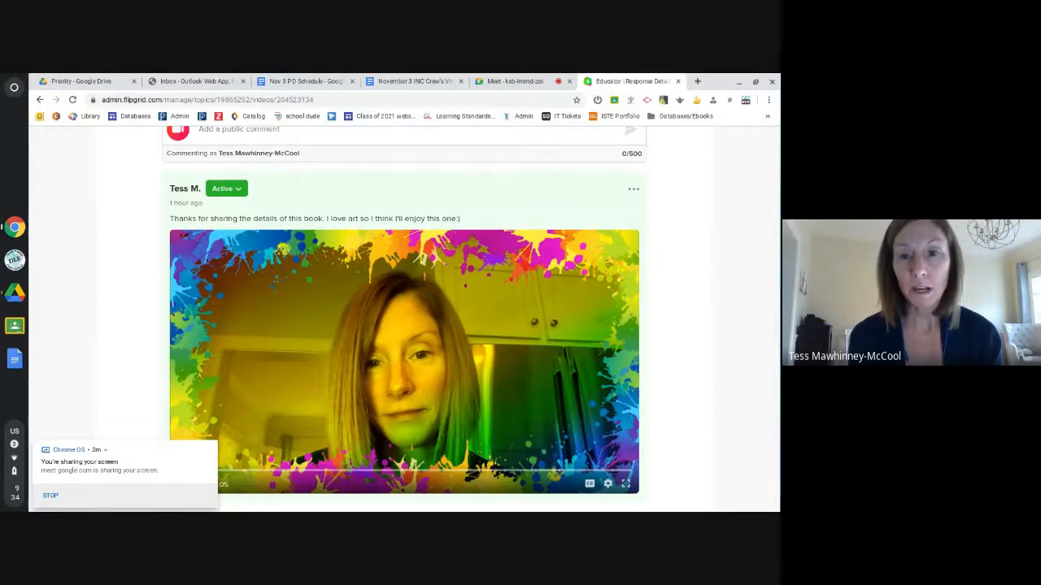
{"action": "scroll", "coordinate": [405, 317], "scroll_direction": "down", "scroll_amount": 2}
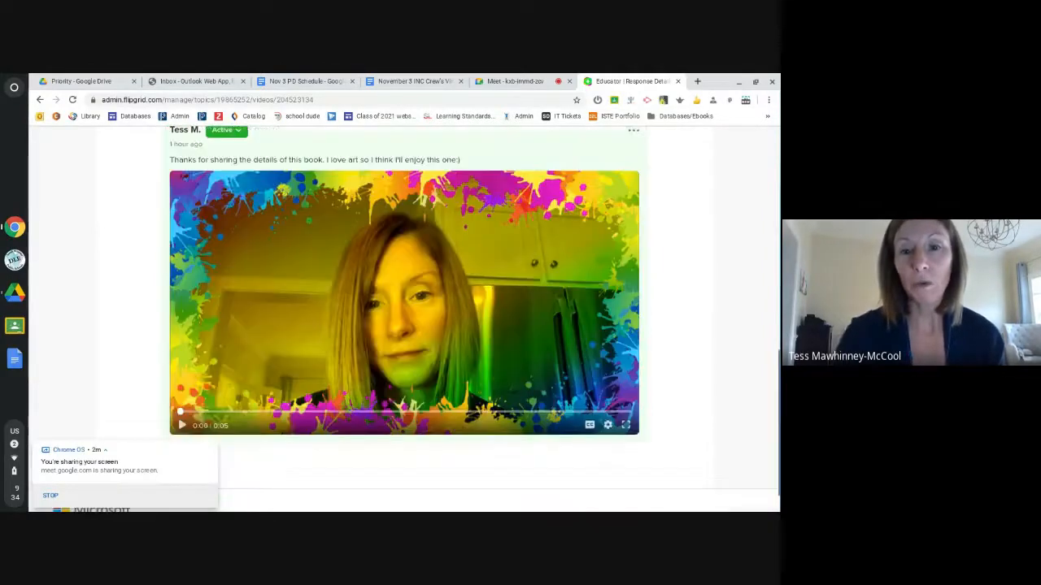
{"action": "scroll", "coordinate": [404, 317], "scroll_direction": "up", "scroll_amount": 4}
{"action": "scroll", "coordinate": [404, 317], "scroll_direction": "up", "scroll_amount": 2}
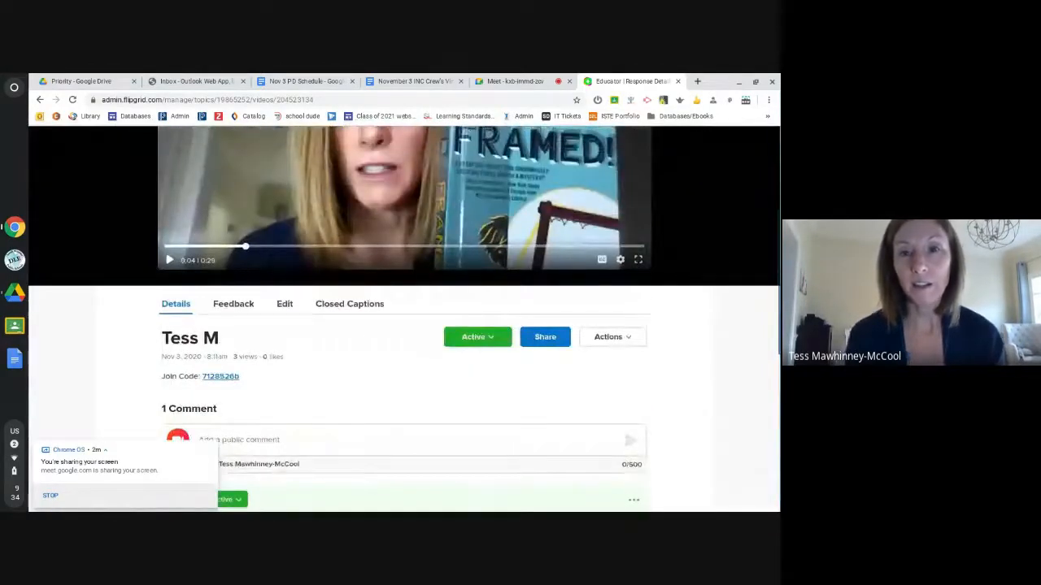
{"action": "left_click", "coordinate": [514, 82]}
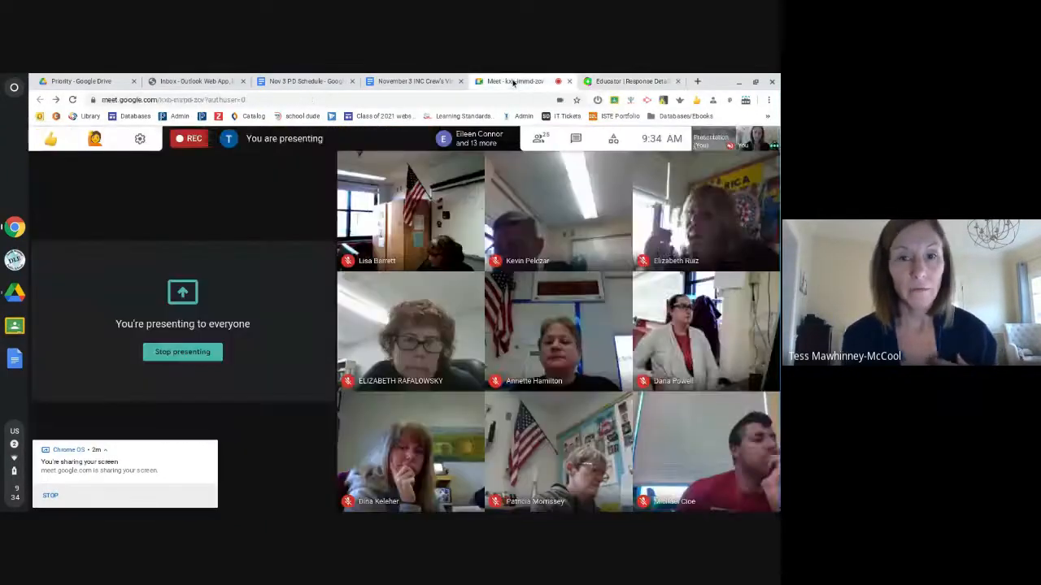
{"action": "left_click", "coordinate": [624, 81]}
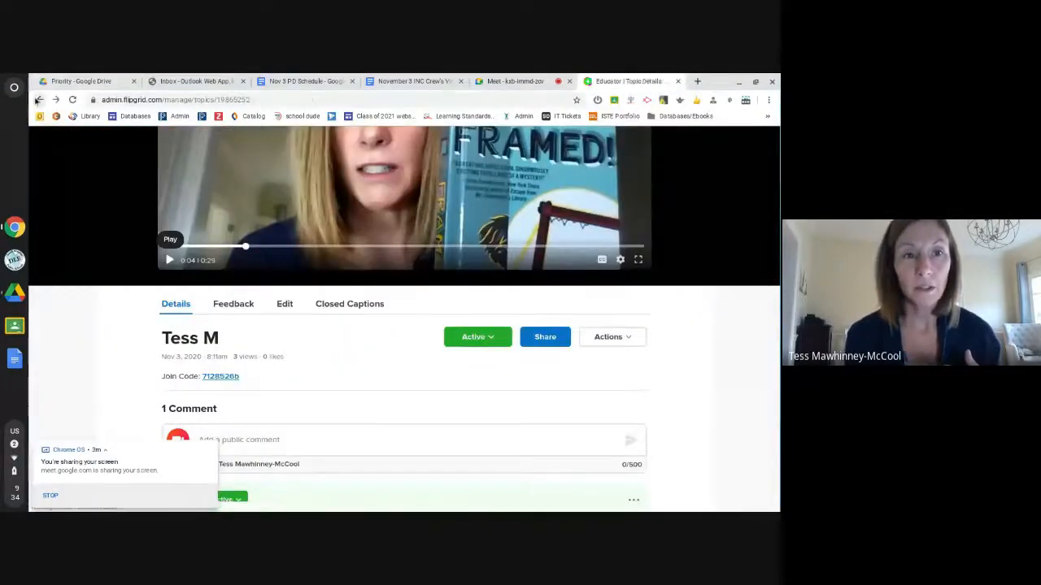
- Return to the topic list and start a new topic titled "Book Talk 2"
{"action": "left_click", "coordinate": [38, 99]}
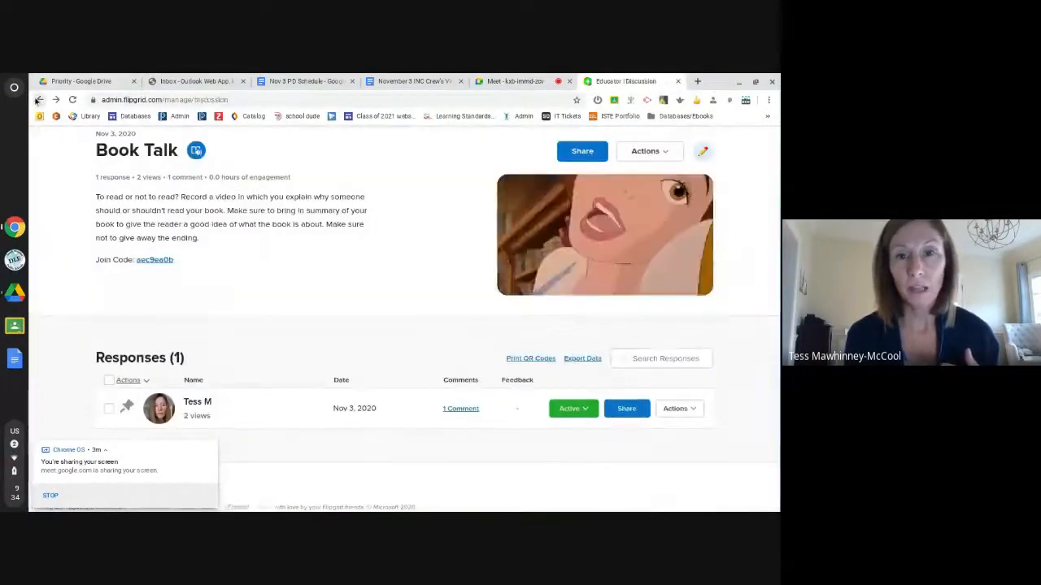
{"action": "left_click", "coordinate": [38, 99]}
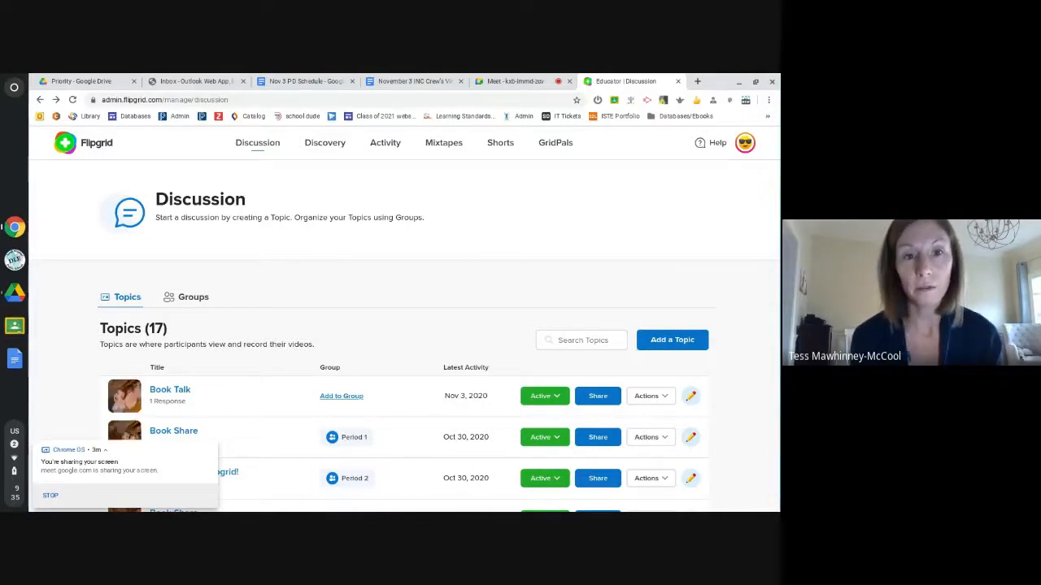
{"action": "left_click", "coordinate": [692, 342]}
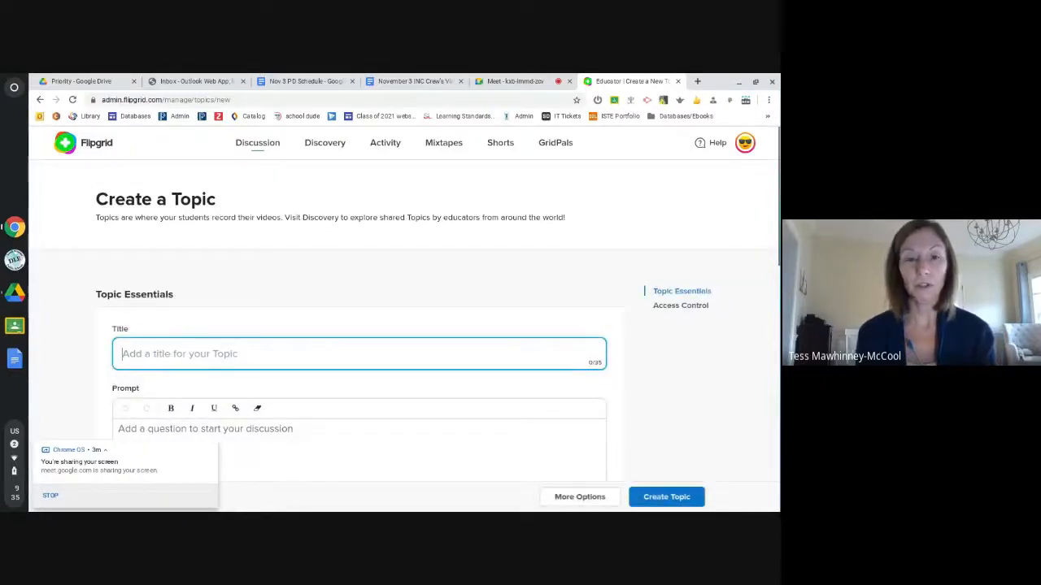
{"action": "type", "text": "Book "}
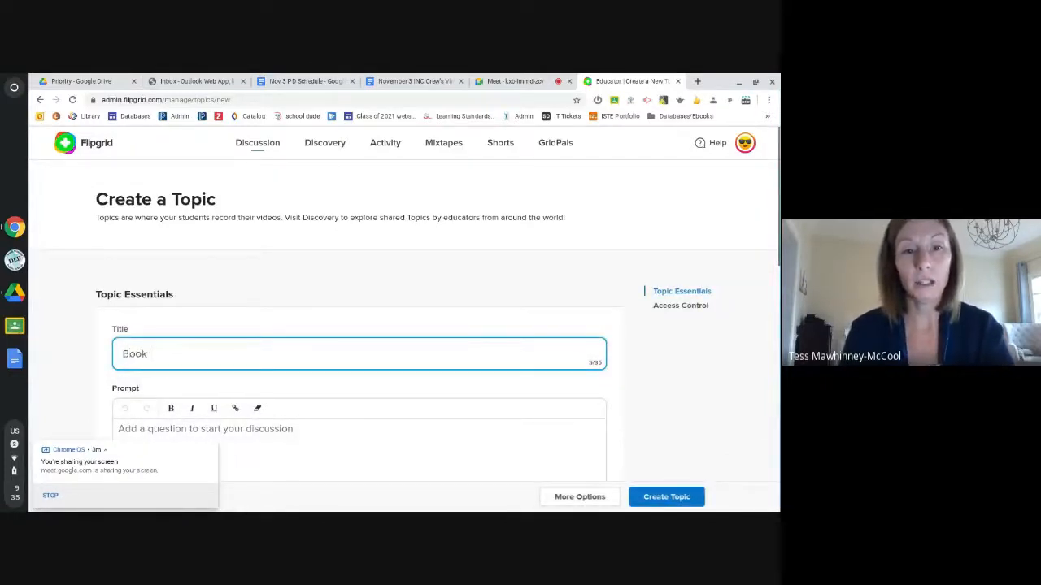
{"action": "type", "text": "Talk 2"}
- Enter "Create a book talk" as the new topic's prompt
{"action": "scroll", "coordinate": [359, 325], "scroll_direction": "down", "scroll_amount": 2}
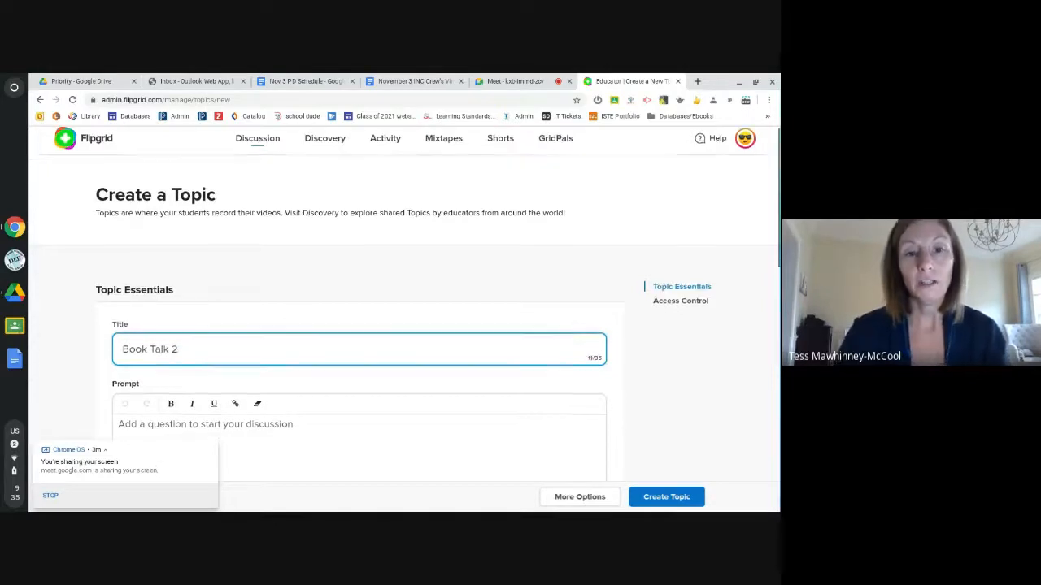
{"action": "left_click", "coordinate": [205, 304]}
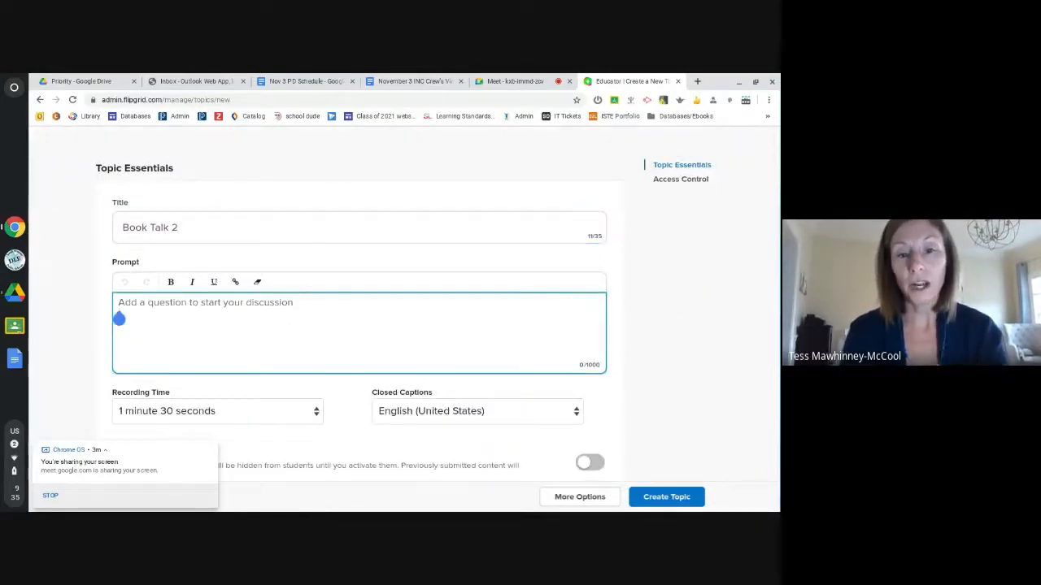
{"action": "type", "text": "Create "}
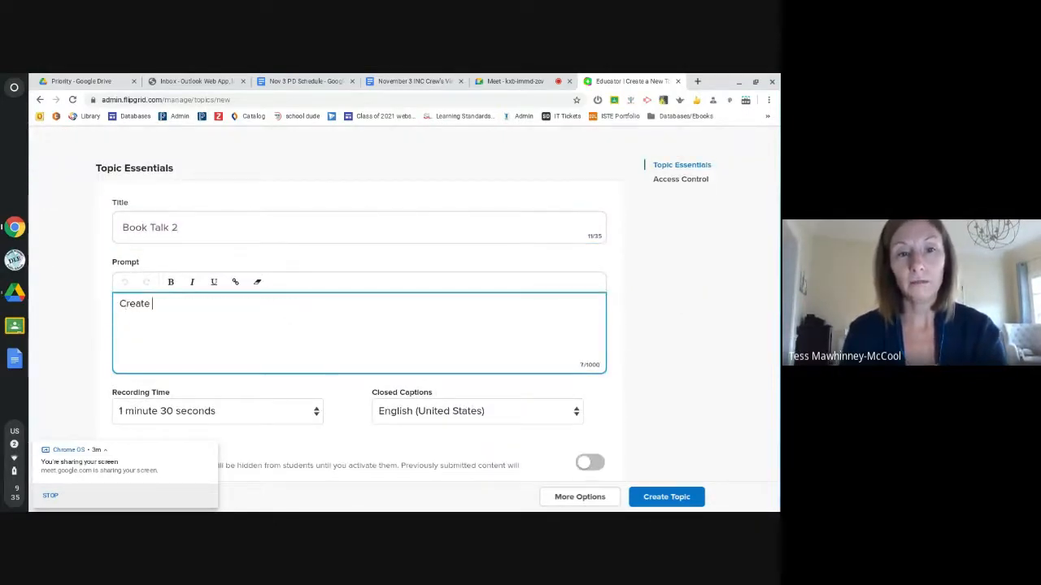
{"action": "type", "text": "a book talk"}
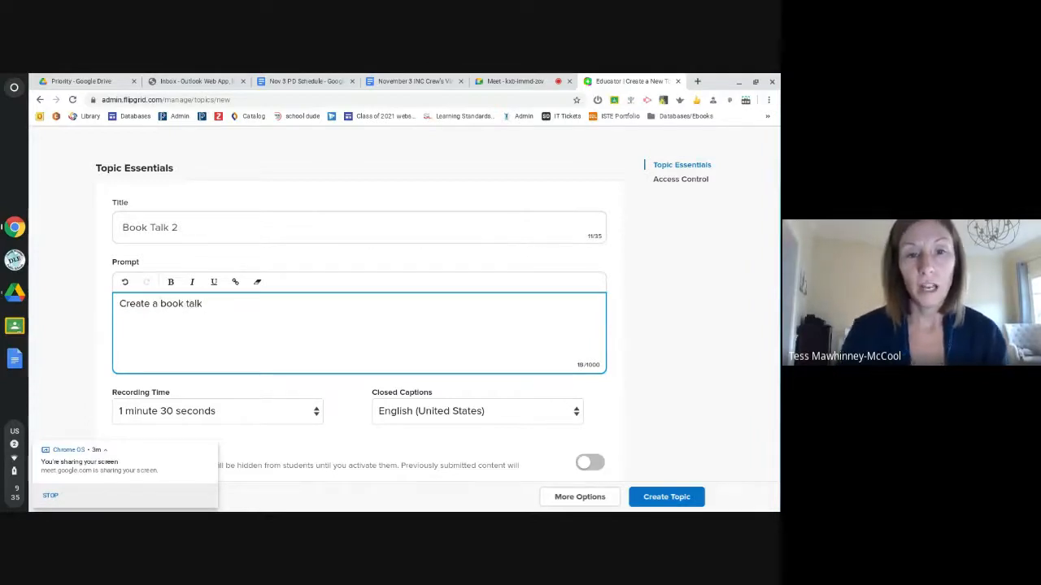
- Search Giphy for "book" and add the GIF of heart-shaped book pages as the topic's media resource
{"action": "scroll", "coordinate": [494, 318], "scroll_direction": "down", "scroll_amount": 1}
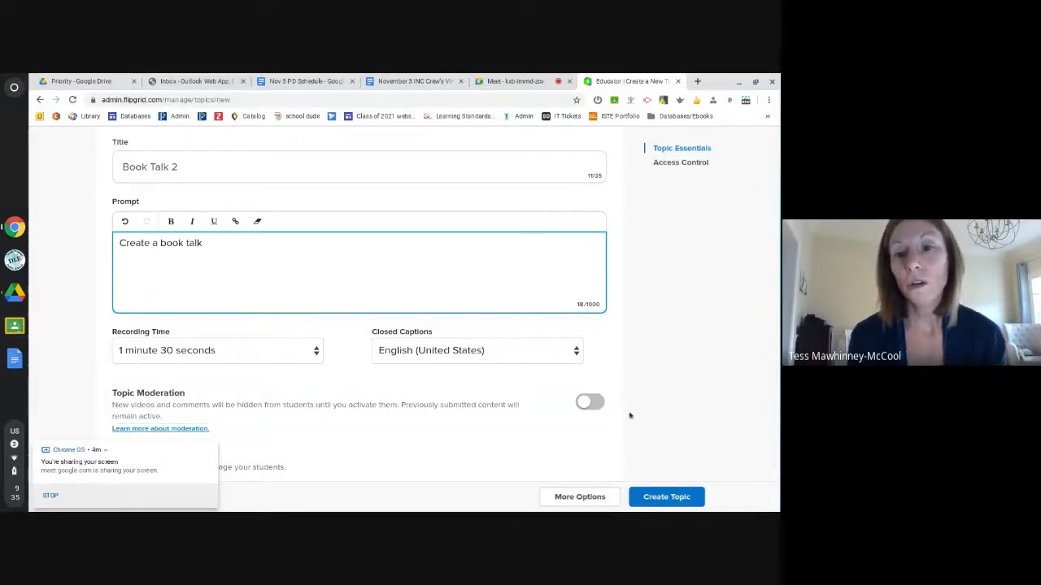
{"action": "scroll", "coordinate": [681, 419], "scroll_direction": "down", "scroll_amount": 1}
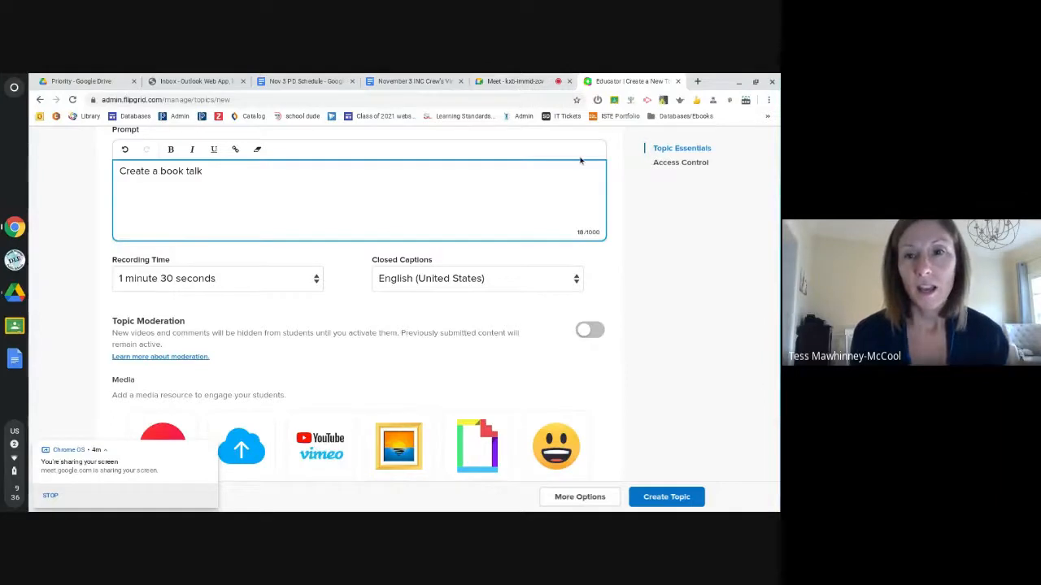
{"action": "left_click", "coordinate": [518, 84]}
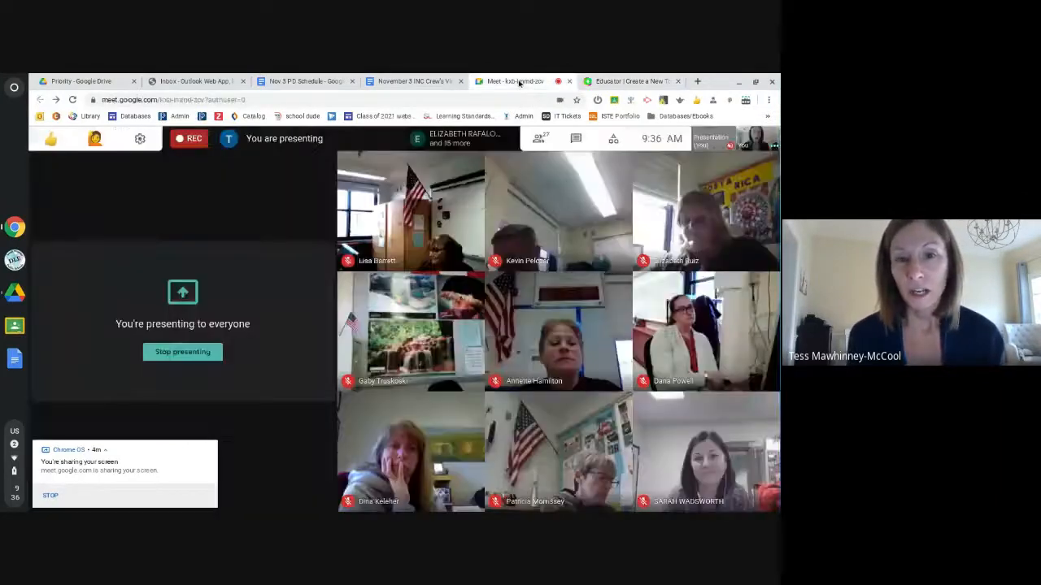
{"action": "left_click", "coordinate": [632, 81]}
{"action": "scroll", "coordinate": [404, 306], "scroll_direction": "down", "scroll_amount": 3}
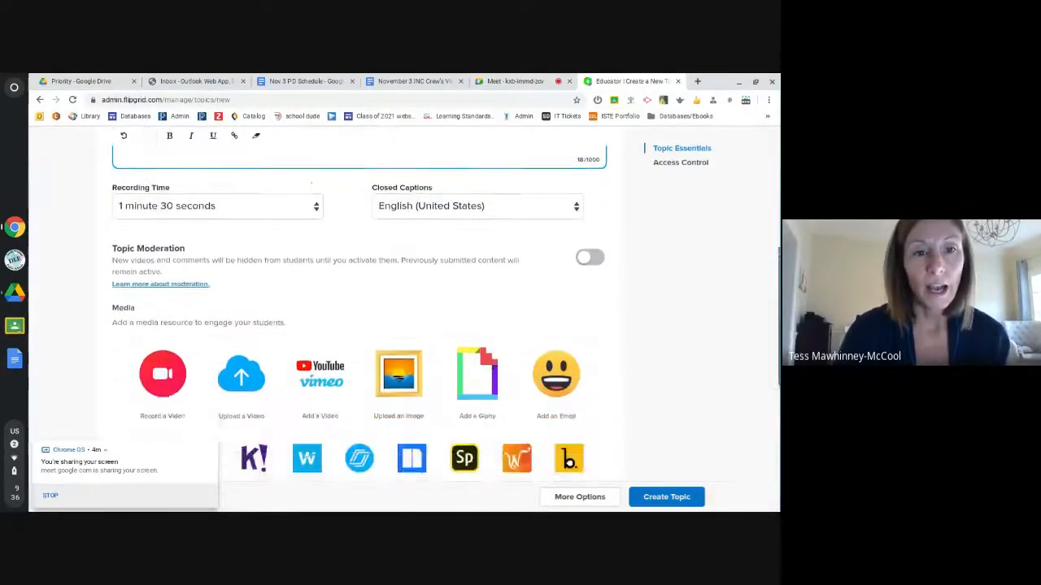
{"action": "scroll", "coordinate": [404, 305], "scroll_direction": "down", "scroll_amount": 1}
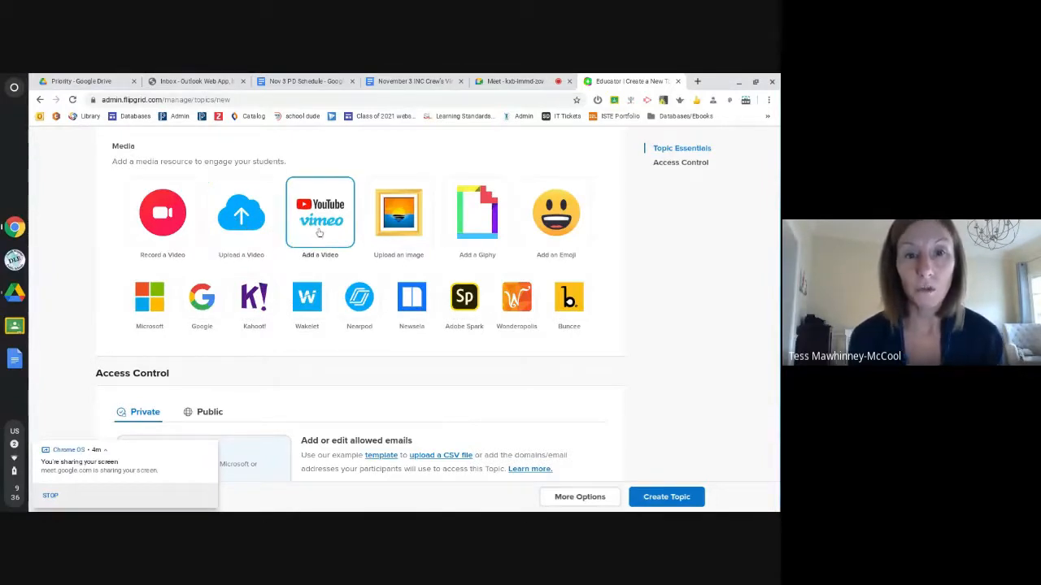
{"action": "left_click", "coordinate": [471, 235]}
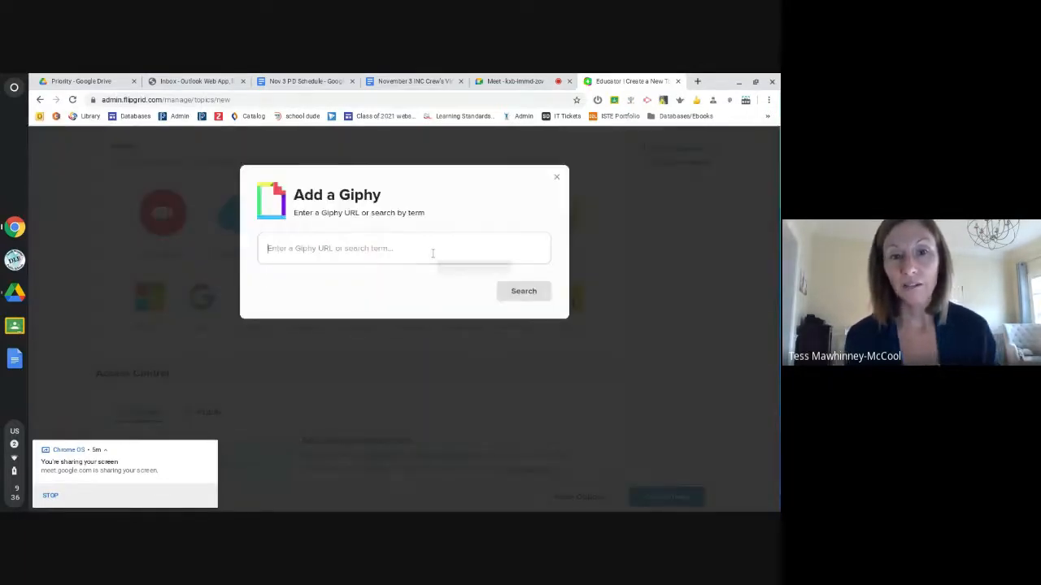
{"action": "left_click", "coordinate": [433, 253]}
{"action": "type", "text": "book"}
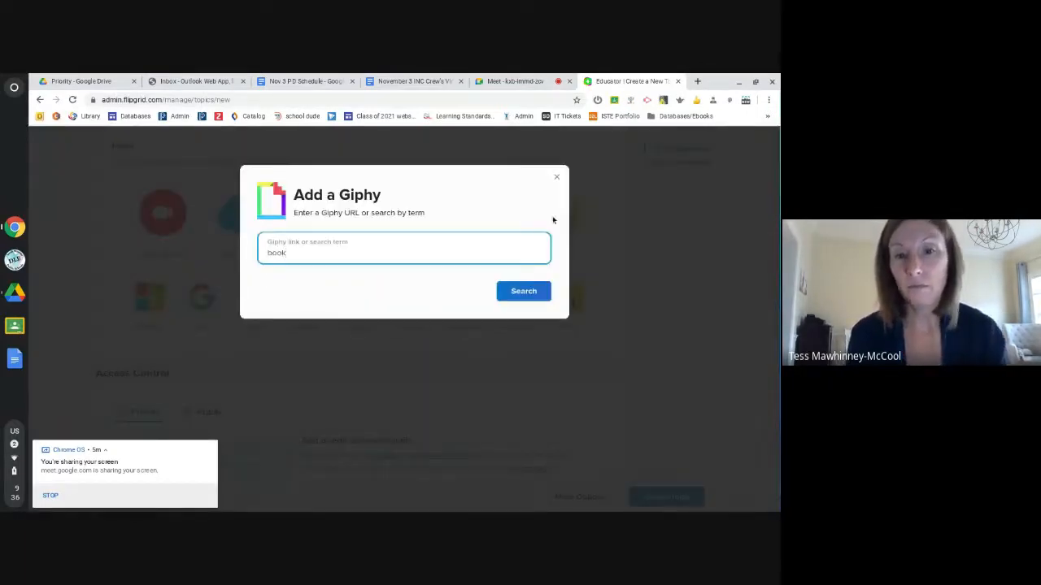
{"action": "left_click", "coordinate": [522, 291]}
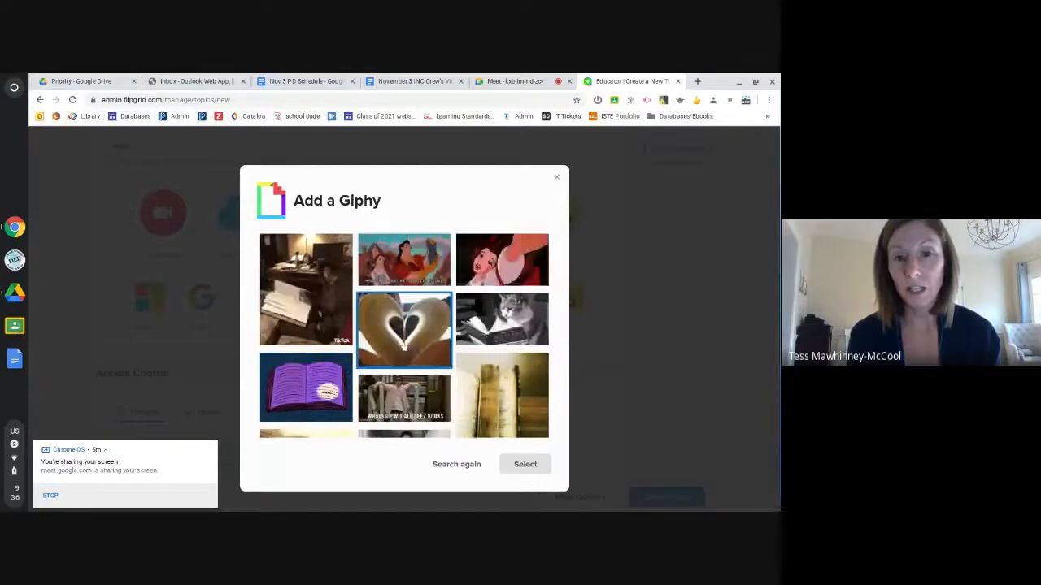
{"action": "left_click", "coordinate": [404, 348]}
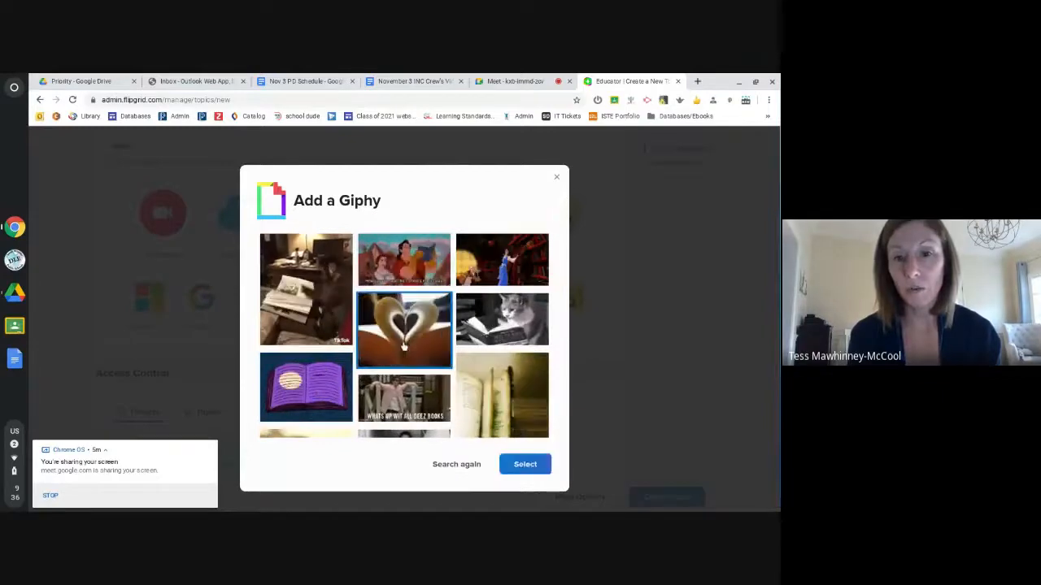
{"action": "left_click", "coordinate": [525, 465]}
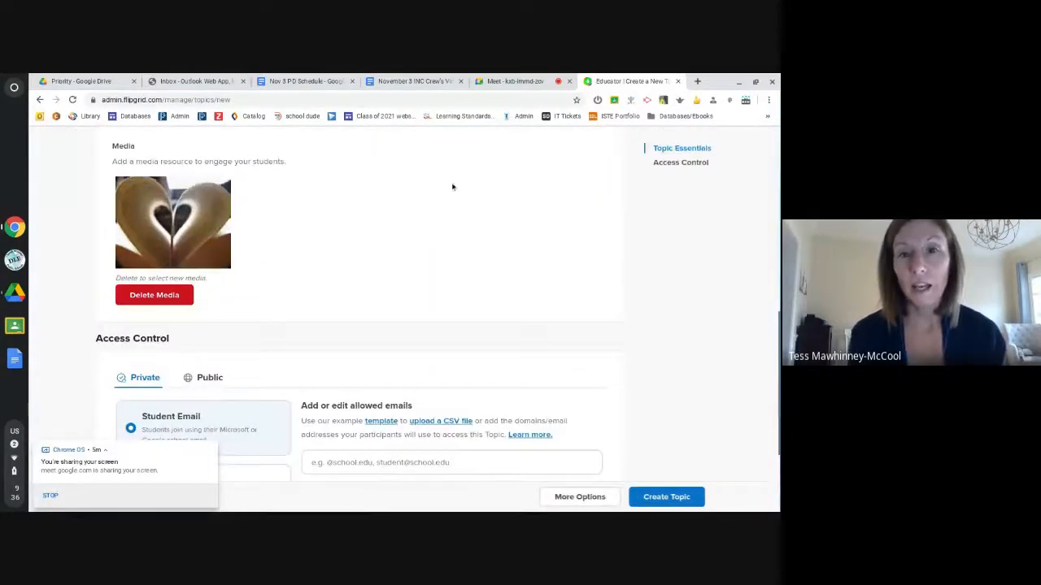
- Switch to the Google Meet call to check on the participants
{"action": "left_click", "coordinate": [508, 81]}
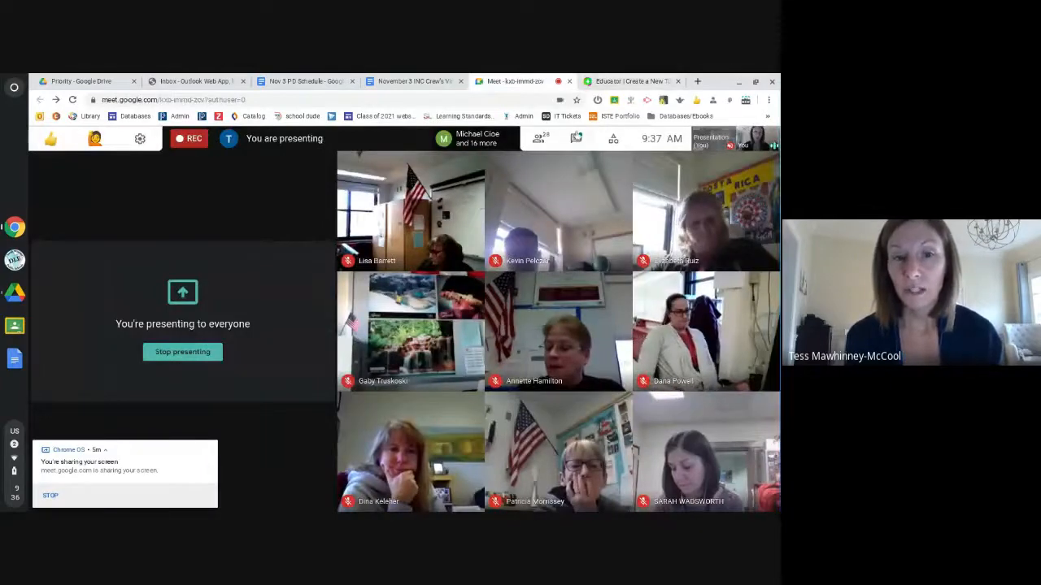
- Read the messages in the Google Meet chat and switch back to the new topic form in Flipgrid
{"action": "left_click", "coordinate": [575, 138]}
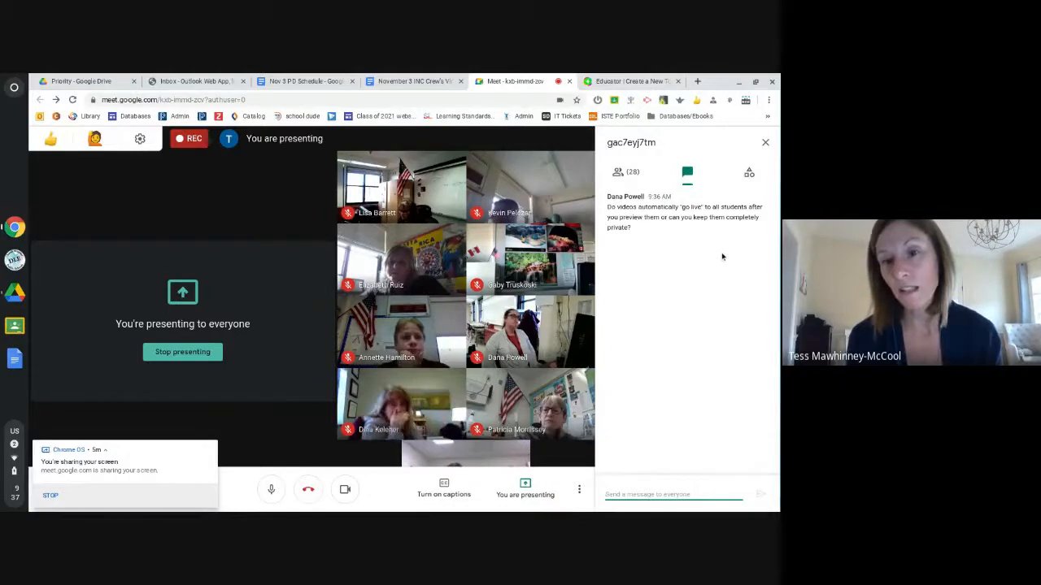
{"action": "left_click", "coordinate": [625, 79]}
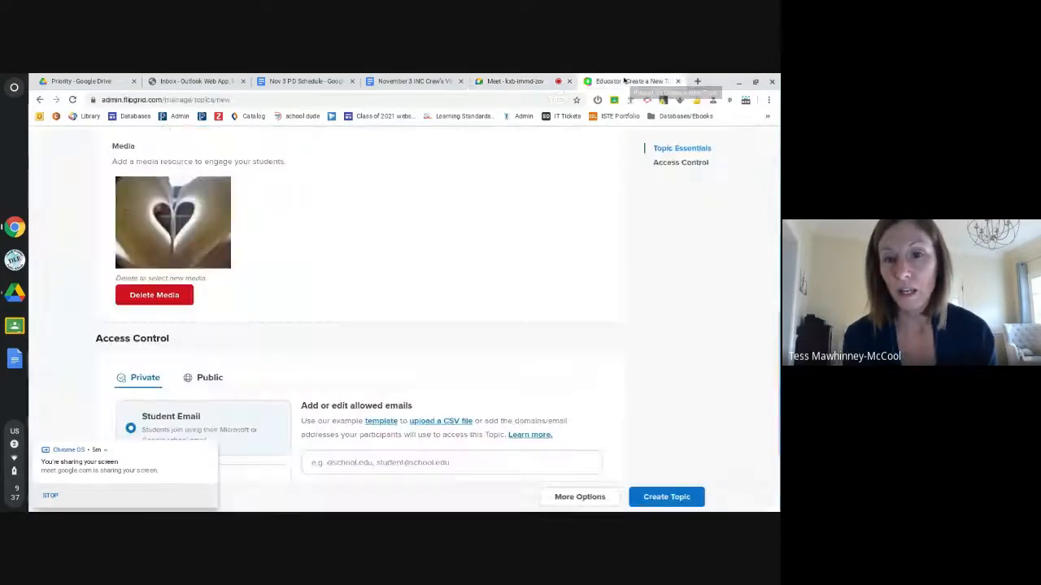
{"action": "scroll", "coordinate": [571, 252], "scroll_direction": "down", "scroll_amount": 2}
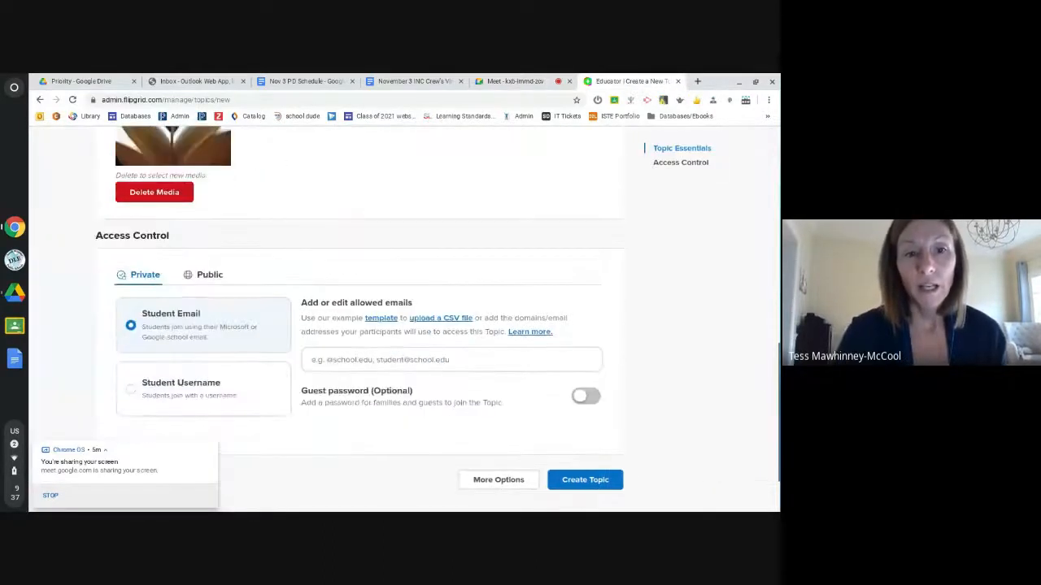
{"action": "scroll", "coordinate": [437, 186], "scroll_direction": "down", "scroll_amount": 1}
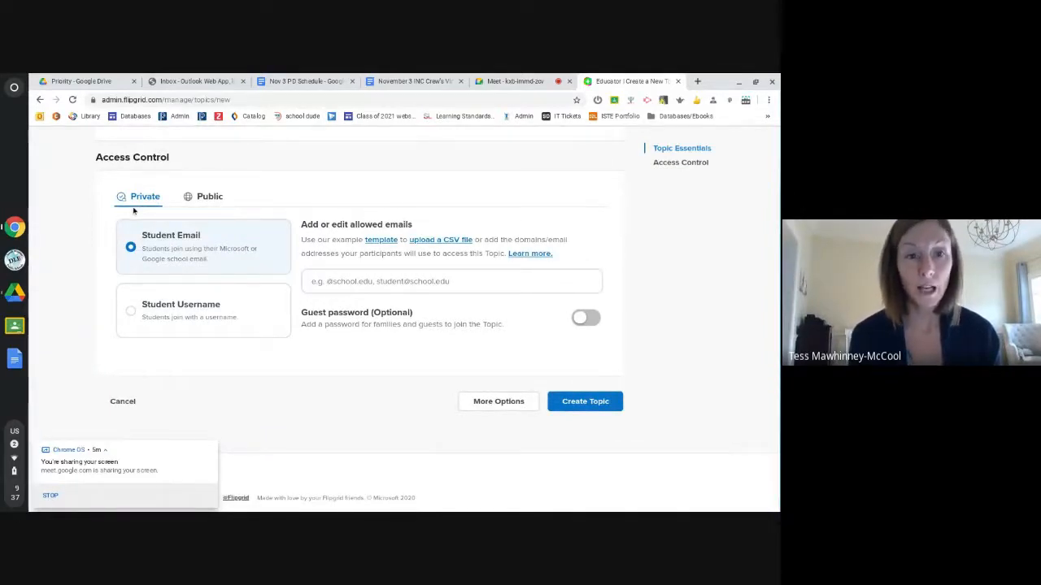
{"action": "left_click", "coordinate": [343, 283]}
{"action": "type", "text": "@apps"}
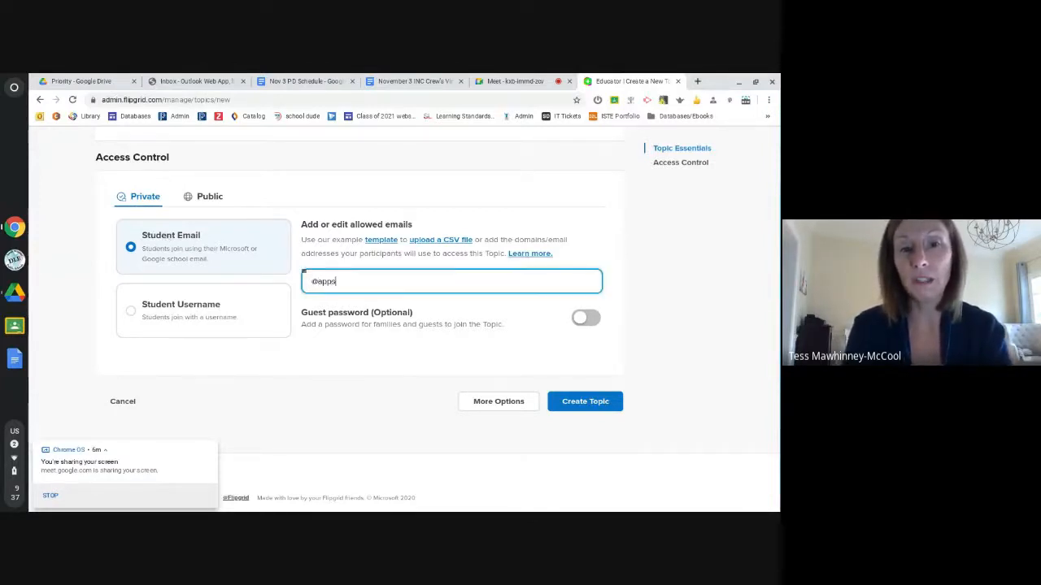
{"action": "type", "text": ".southwindso"}
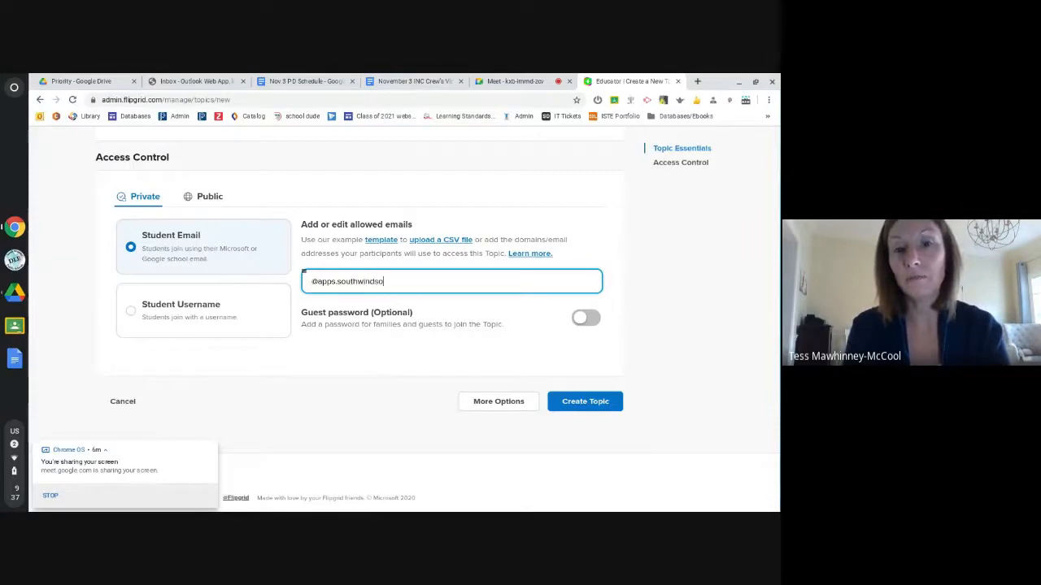
{"action": "type", "text": "rschools"}
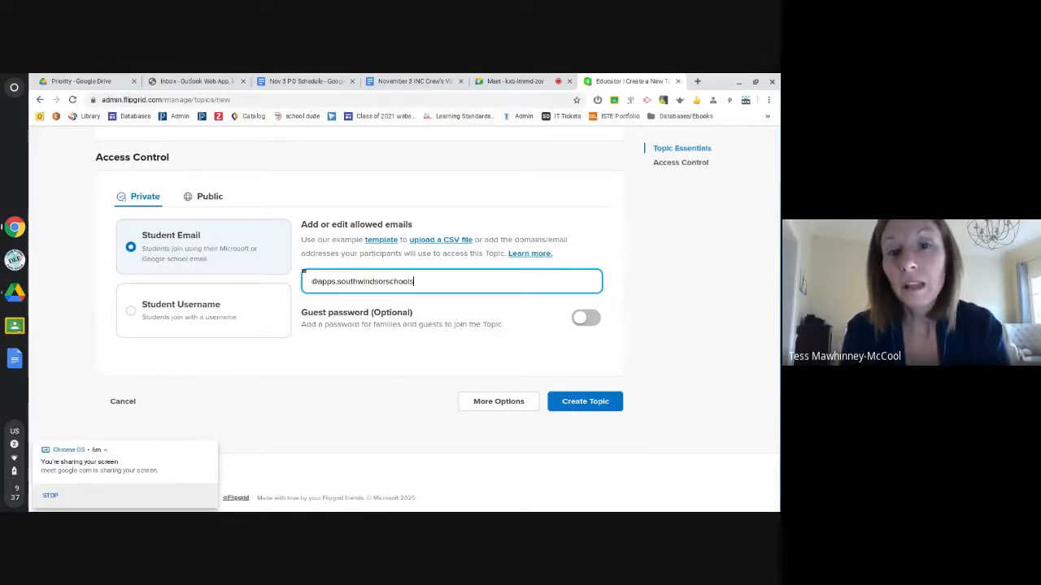
{"action": "type", "text": ".org"}
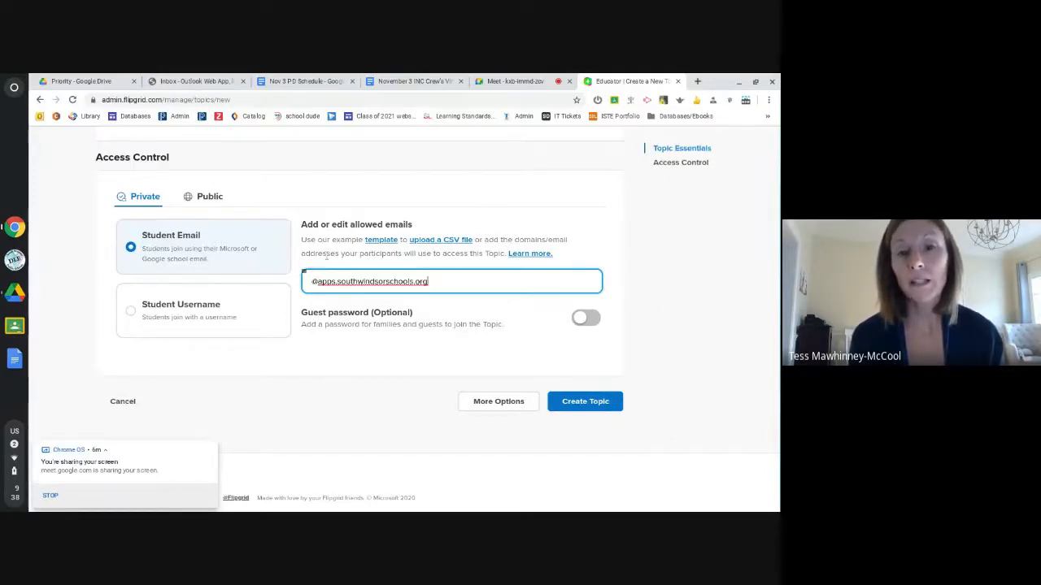
{"action": "left_click", "coordinate": [593, 409]}
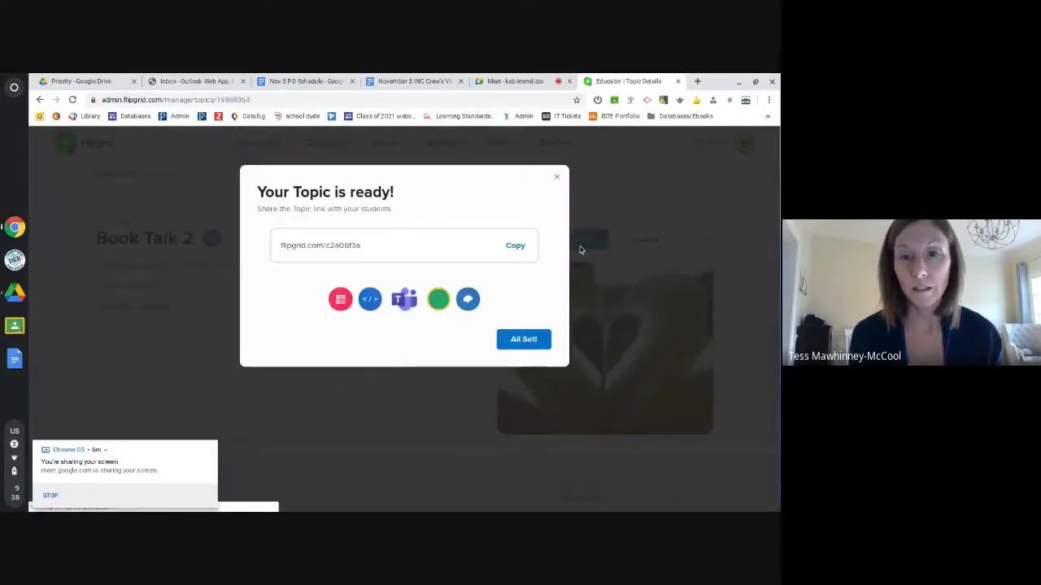
{"action": "left_click", "coordinate": [556, 176]}
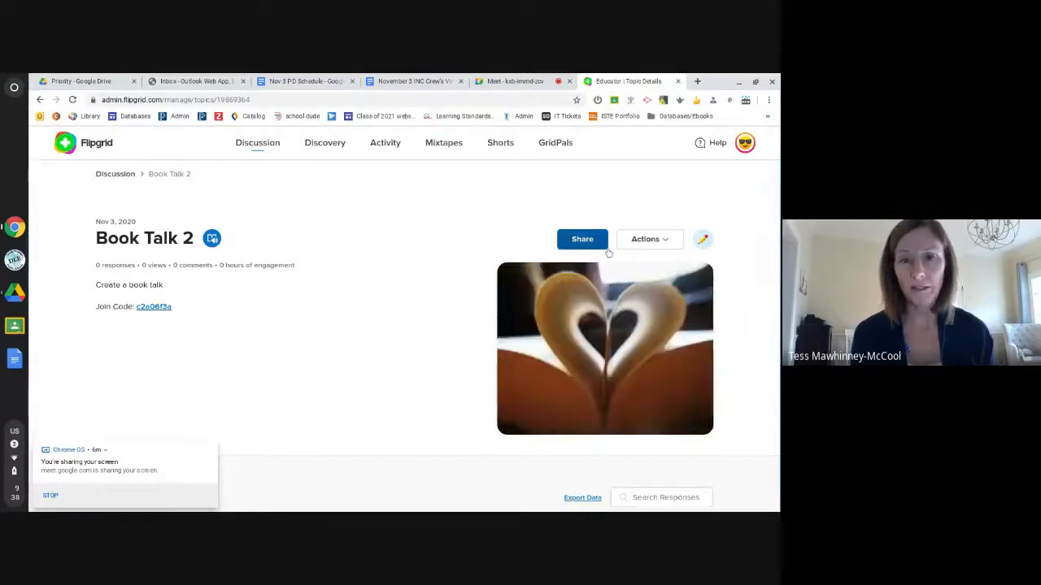
- Open Book Talk 2 for editing and review its access, attachment, status, topic feature and video feature settings
{"action": "left_click", "coordinate": [704, 241]}
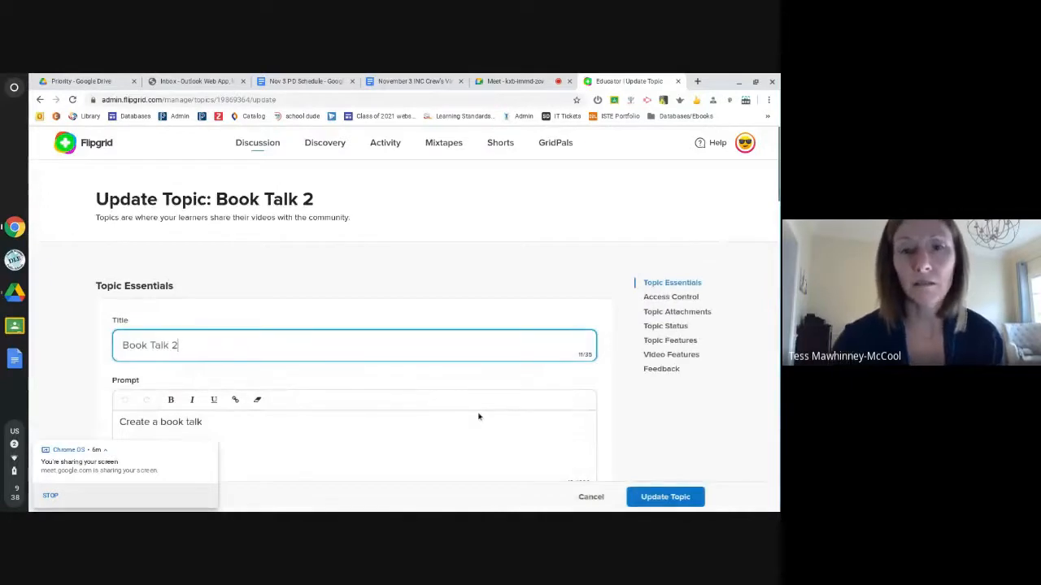
{"action": "scroll", "coordinate": [478, 417], "scroll_direction": "down", "scroll_amount": 9}
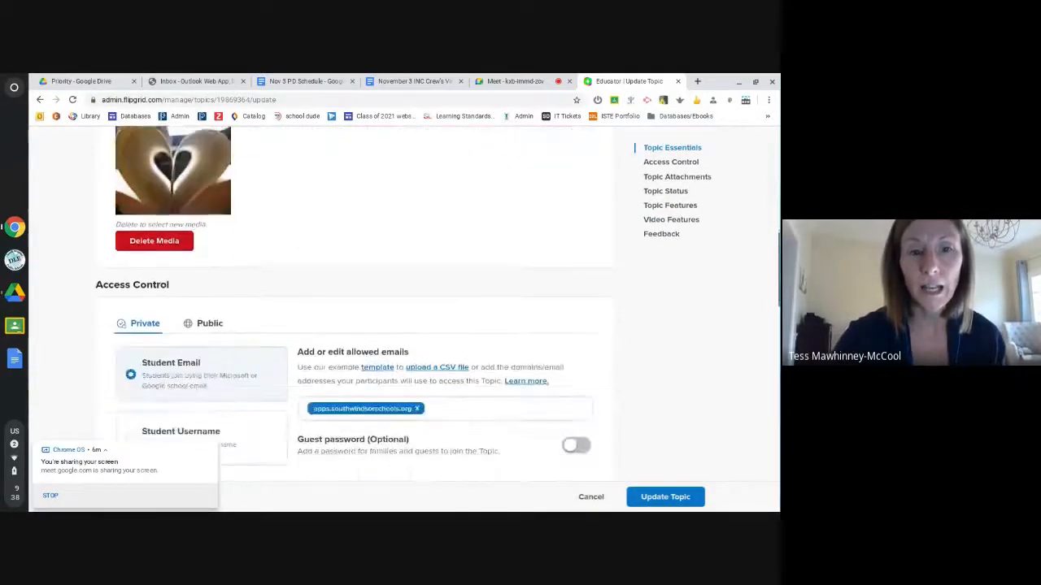
{"action": "scroll", "coordinate": [355, 325], "scroll_direction": "down", "scroll_amount": 4}
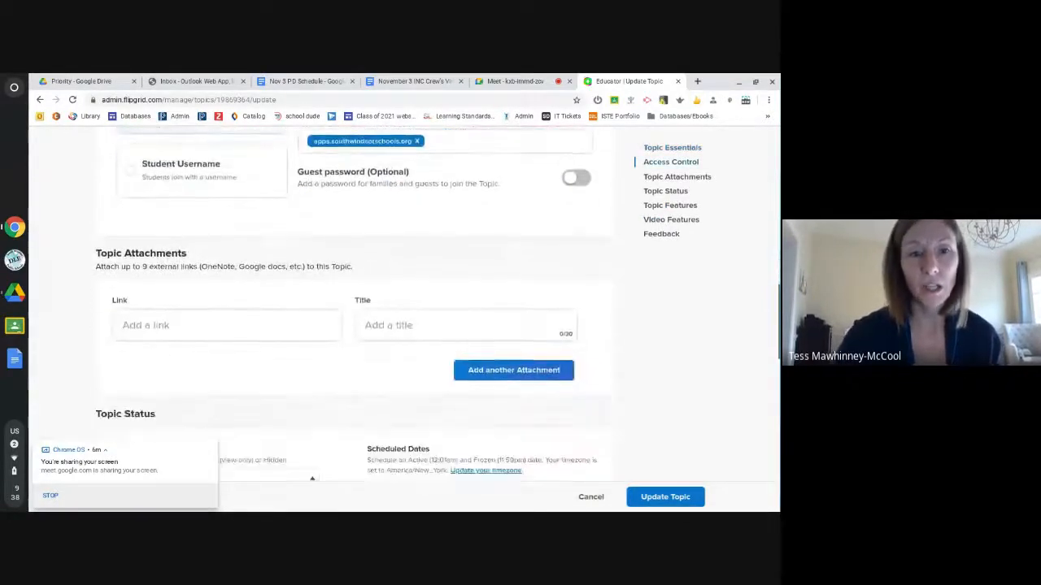
{"action": "left_click", "coordinate": [145, 325]}
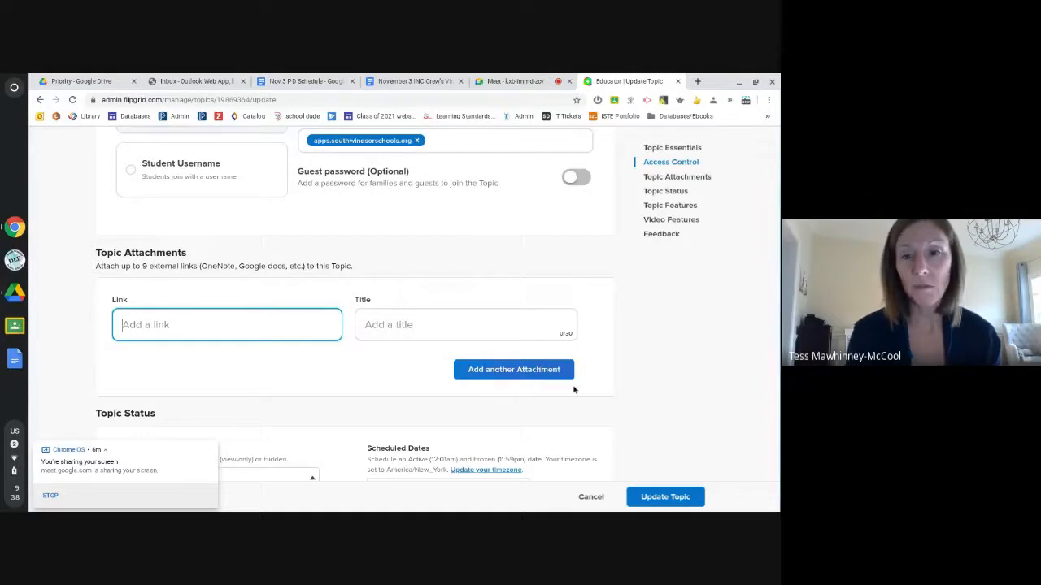
{"action": "scroll", "coordinate": [573, 390], "scroll_direction": "down", "scroll_amount": 1}
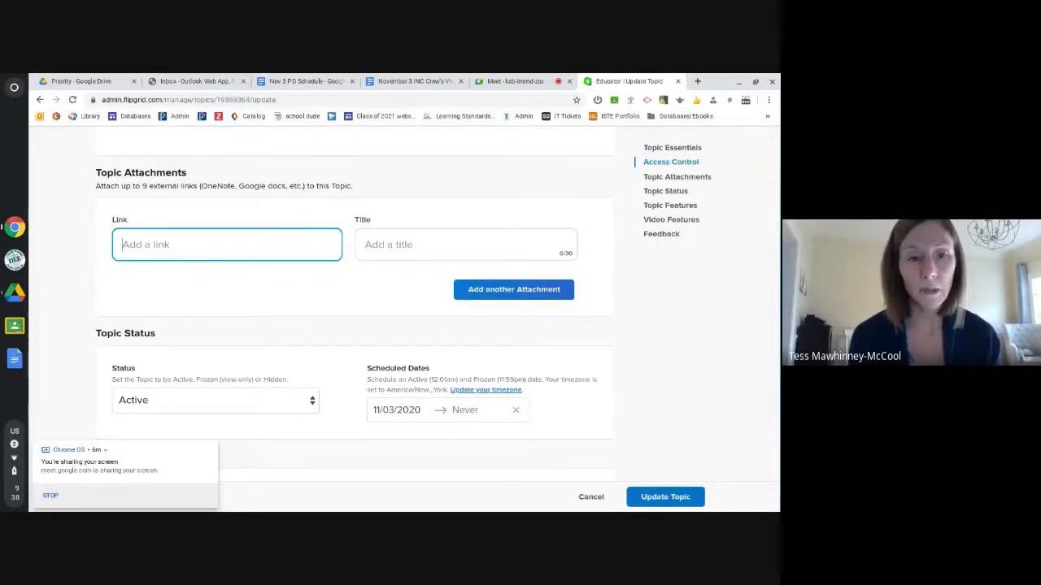
{"action": "scroll", "coordinate": [458, 400], "scroll_direction": "down", "scroll_amount": 1}
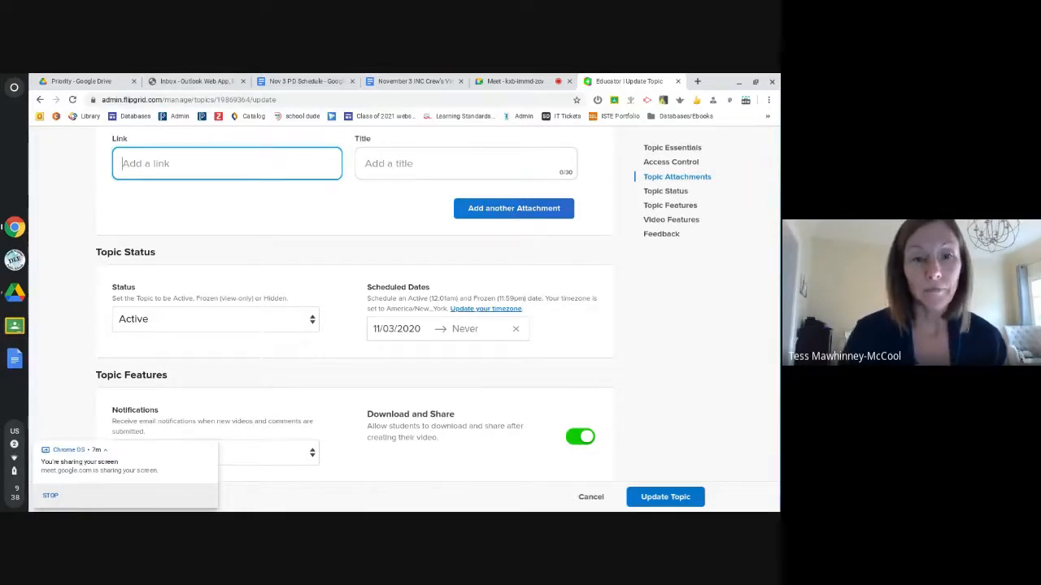
{"action": "scroll", "coordinate": [626, 337], "scroll_direction": "down", "scroll_amount": 2}
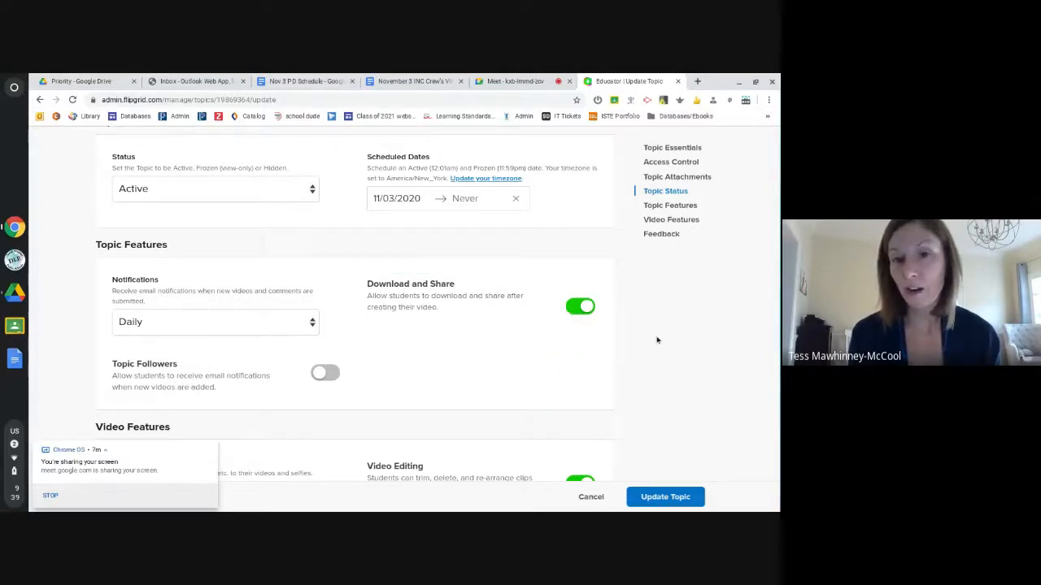
{"action": "scroll", "coordinate": [657, 340], "scroll_direction": "down", "scroll_amount": 4}
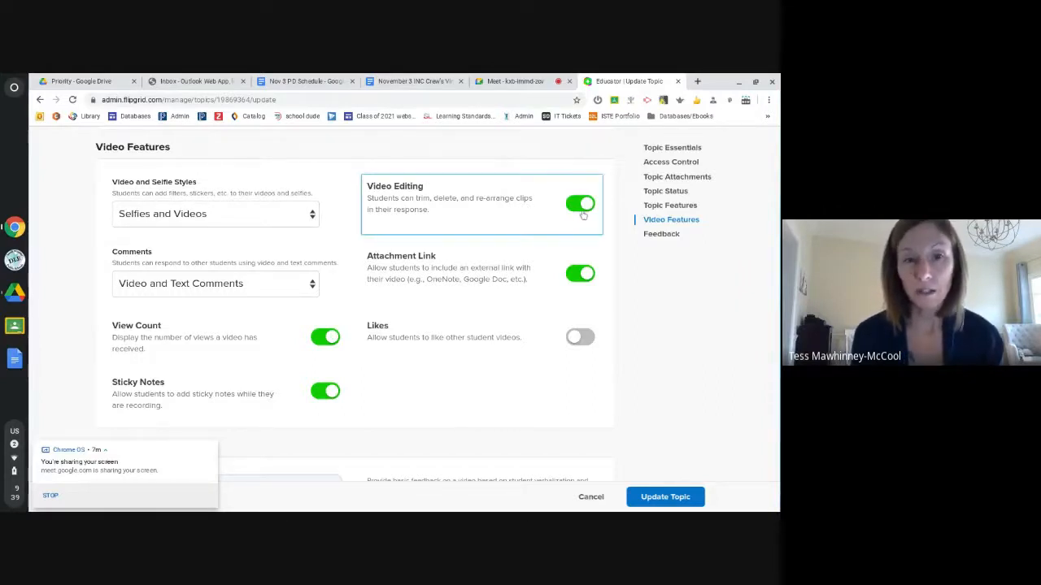
- Look through the options for student comments and the feedback settings, and update the topic
{"action": "left_click", "coordinate": [313, 285]}
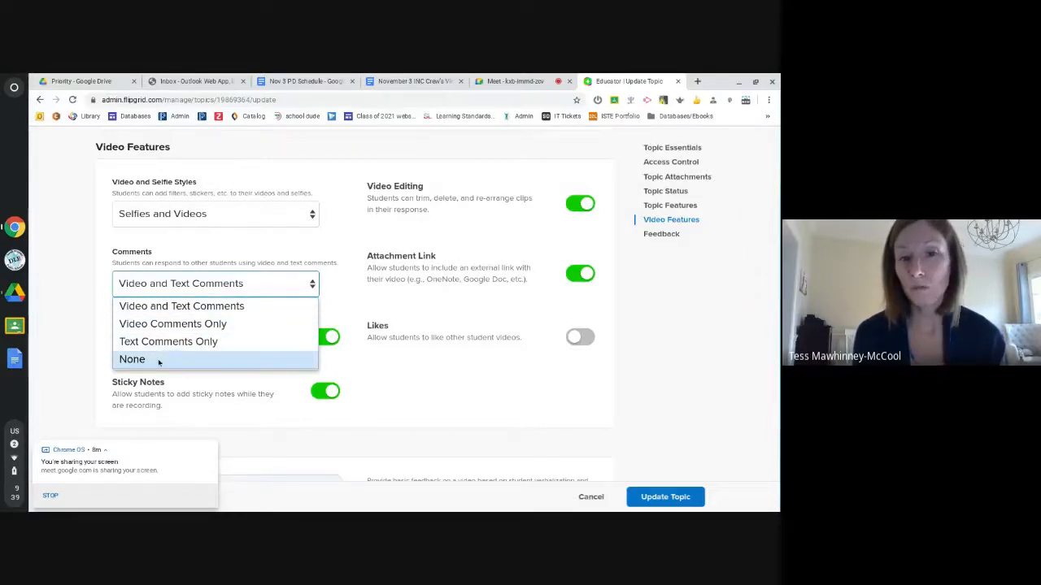
{"action": "left_click", "coordinate": [232, 257]}
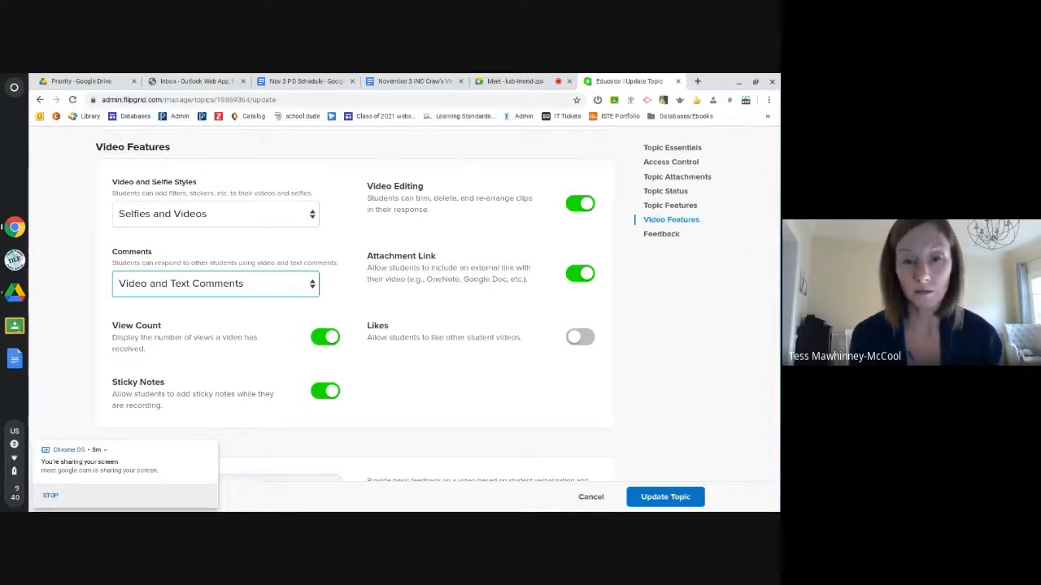
{"action": "scroll", "coordinate": [355, 306], "scroll_direction": "down", "scroll_amount": 3}
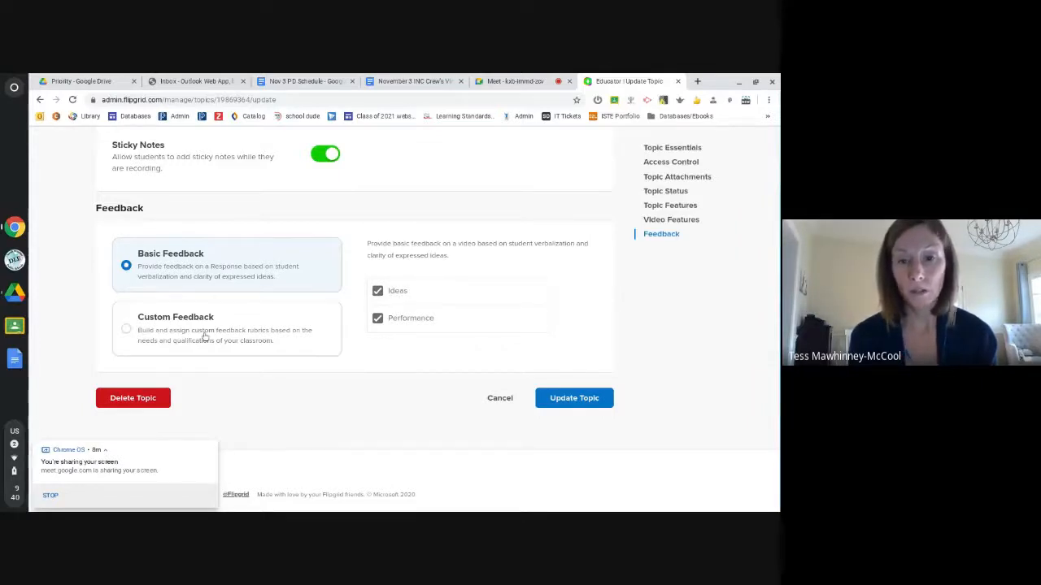
{"action": "left_click", "coordinate": [576, 397]}
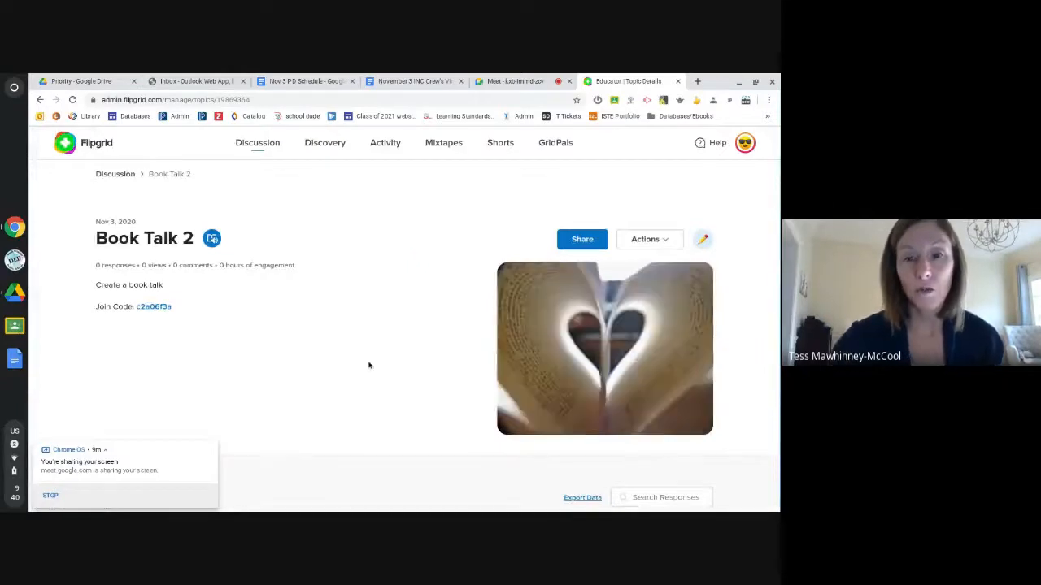
- Look over the Book Talk 2 page, its responses section and the actions available for the topic
{"action": "scroll", "coordinate": [367, 364], "scroll_direction": "down", "scroll_amount": 2}
{"action": "scroll", "coordinate": [367, 364], "scroll_direction": "up", "scroll_amount": 3}
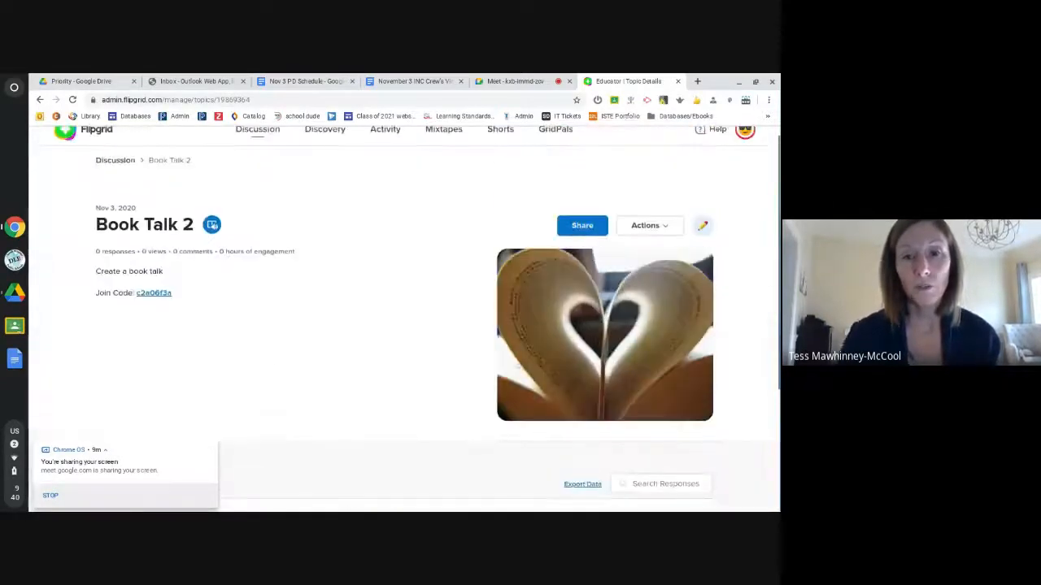
{"action": "scroll", "coordinate": [404, 325], "scroll_direction": "down", "scroll_amount": 2}
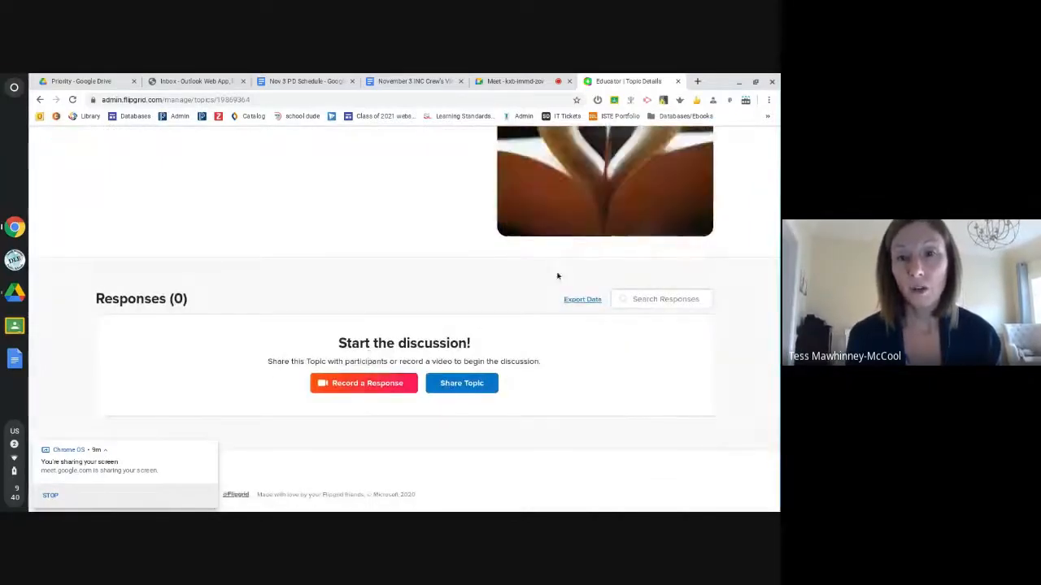
{"action": "scroll", "coordinate": [584, 337], "scroll_direction": "up", "scroll_amount": 1}
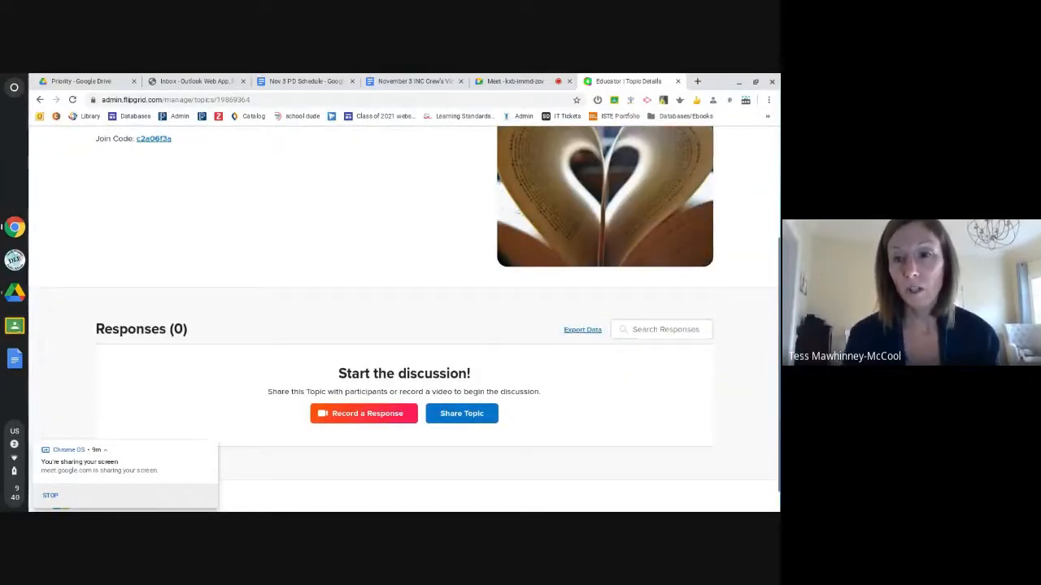
{"action": "scroll", "coordinate": [665, 238], "scroll_direction": "up", "scroll_amount": 3}
{"action": "left_click", "coordinate": [665, 239]}
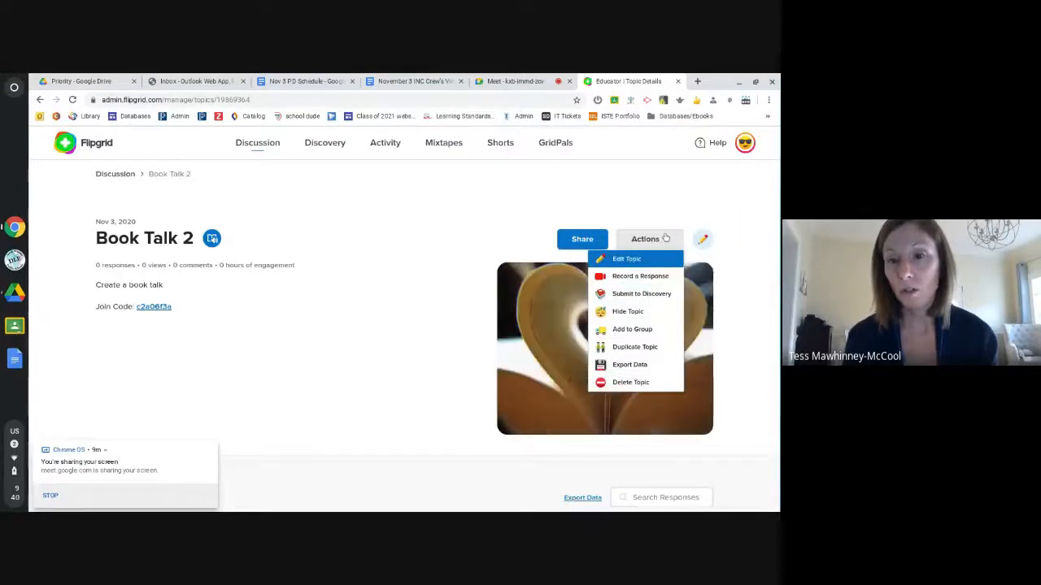
- Share the topic to Google Classroom, choosing Practice Classroom as the class and Create assignment as the action
{"action": "left_click", "coordinate": [583, 241]}
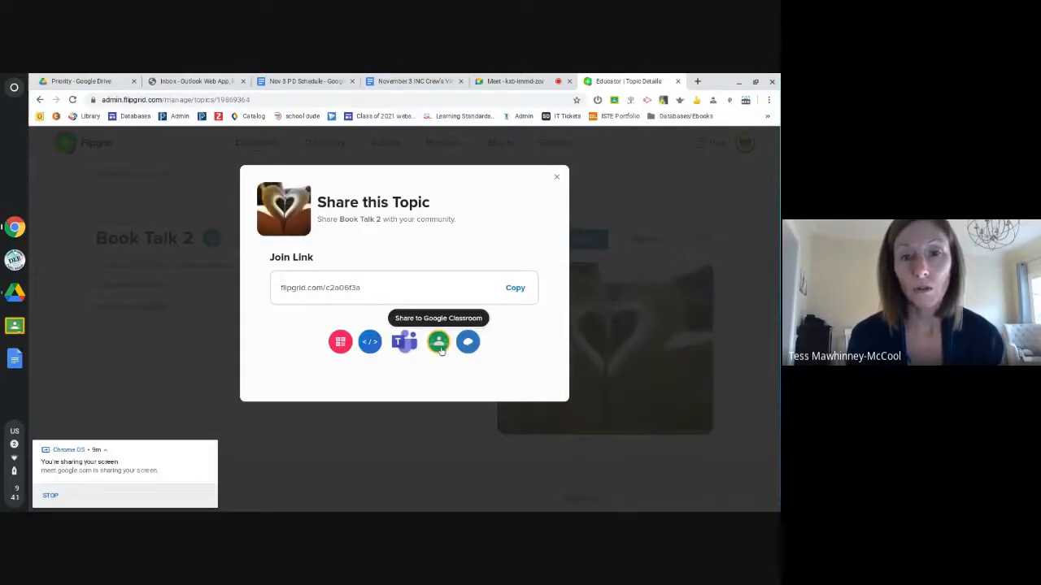
{"action": "left_click", "coordinate": [439, 342]}
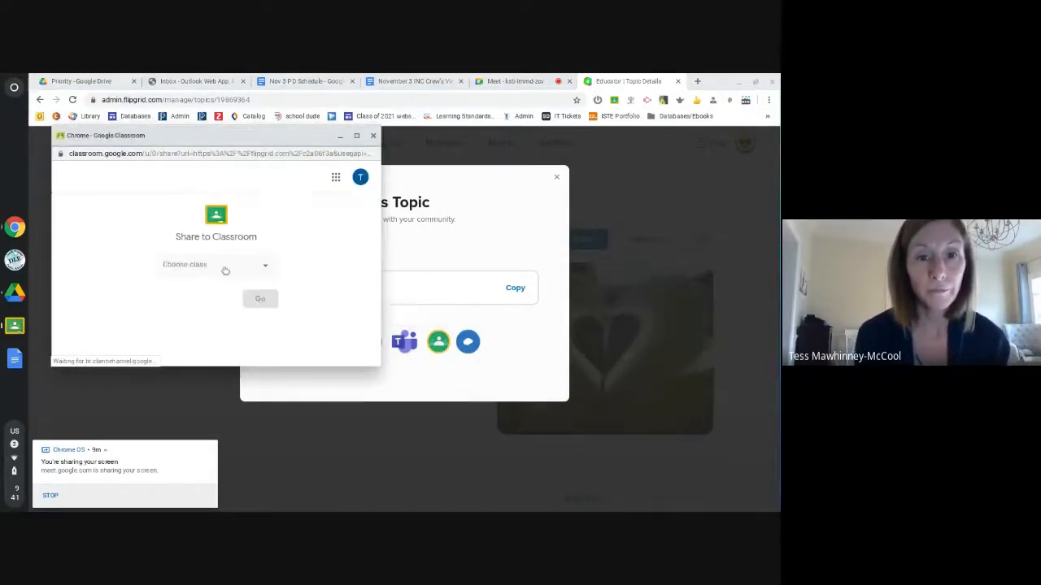
{"action": "left_click", "coordinate": [221, 266]}
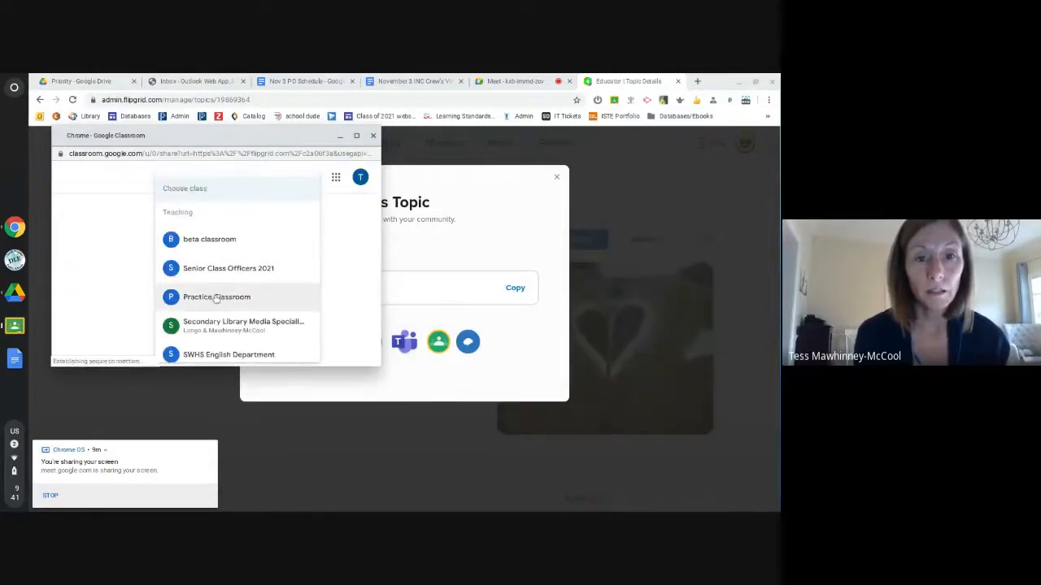
{"action": "left_click", "coordinate": [215, 296]}
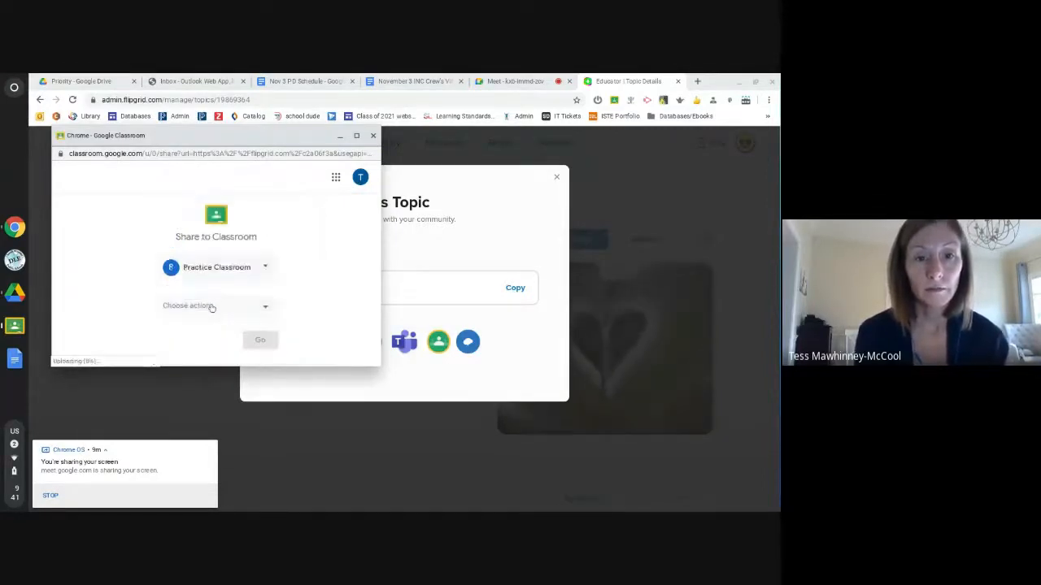
{"action": "left_click", "coordinate": [212, 305]}
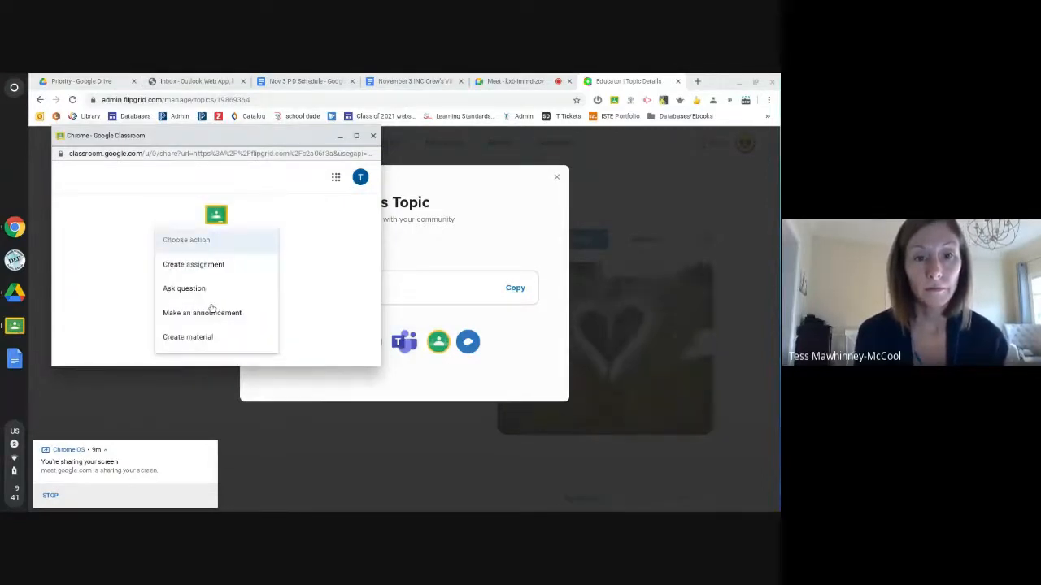
{"action": "left_click", "coordinate": [203, 264]}
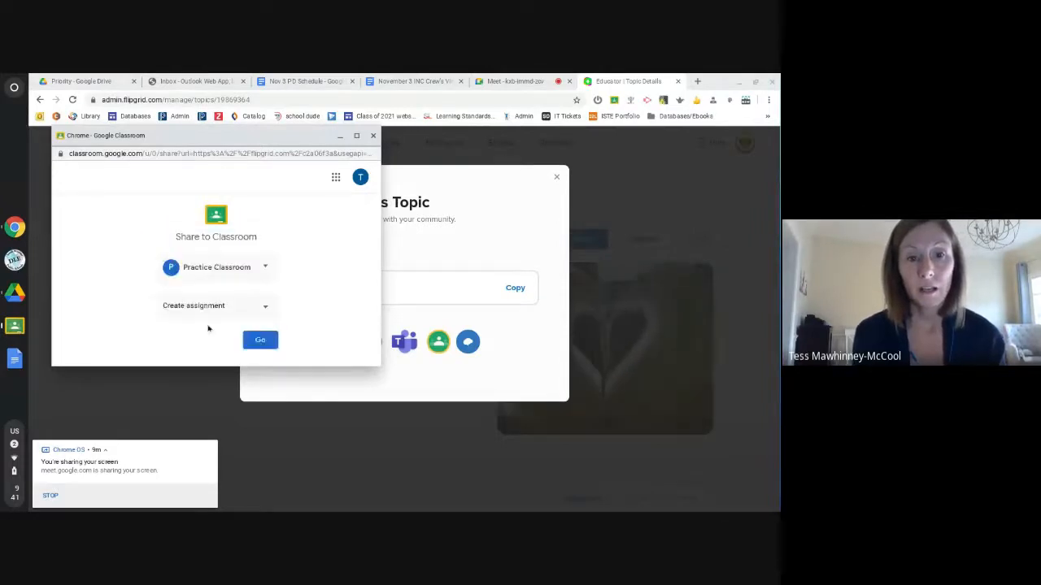
- Title the Classroom assignment "Book Talk 2" and assign it to the class
{"action": "left_click", "coordinate": [261, 340]}
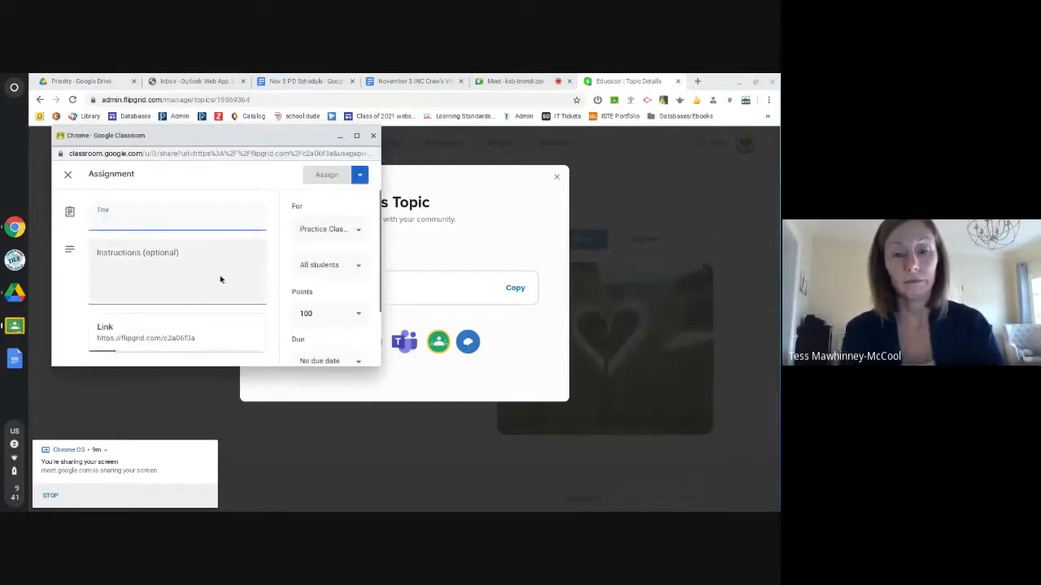
{"action": "type", "text": "Book Talk 2"}
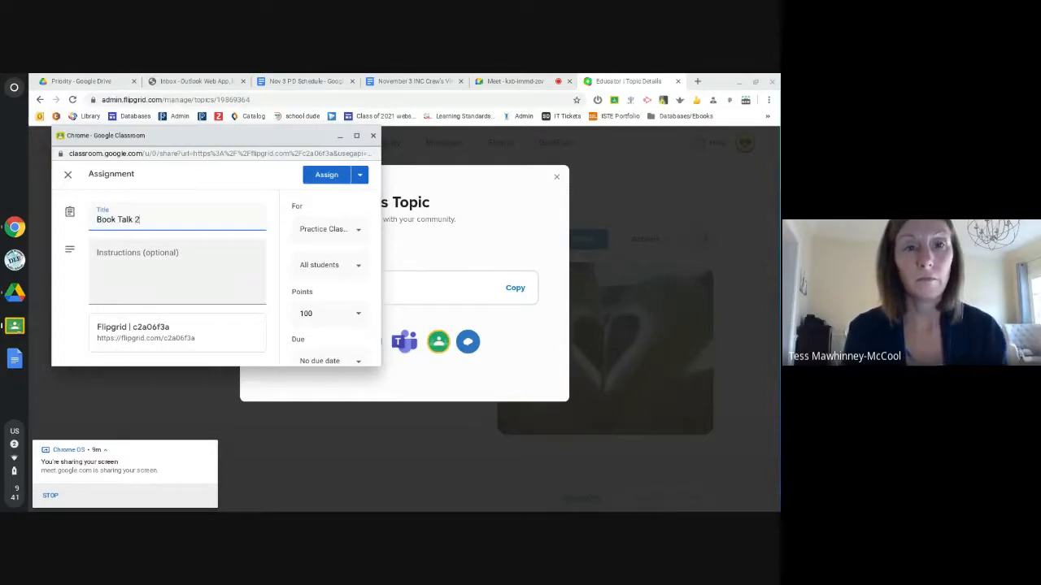
{"action": "left_click", "coordinate": [321, 176]}
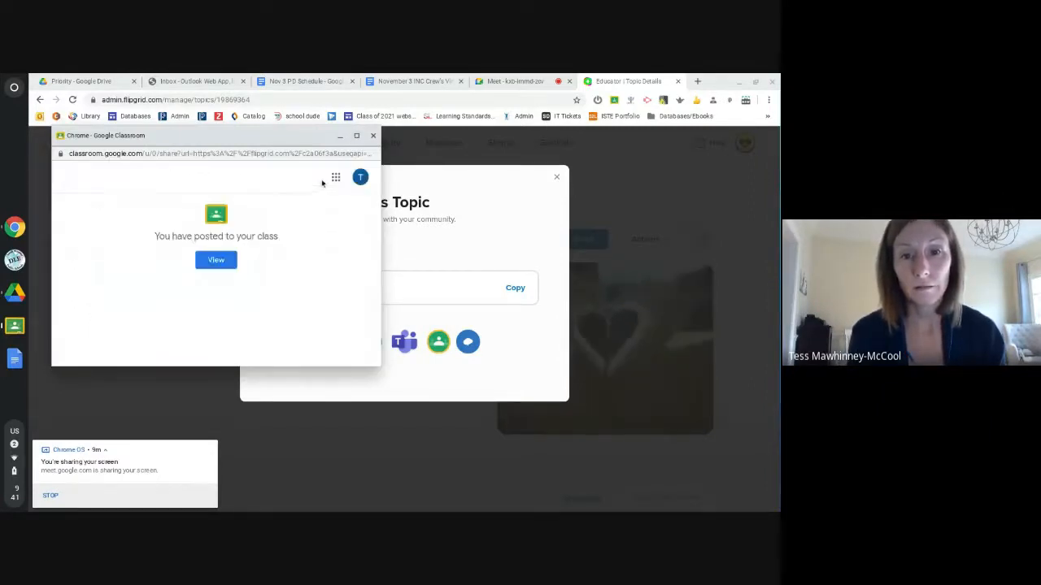
- Dismiss the Classroom posting confirmation, and open Practice Classroom from Google Classroom in a new browser tab
{"action": "left_click", "coordinate": [373, 137]}
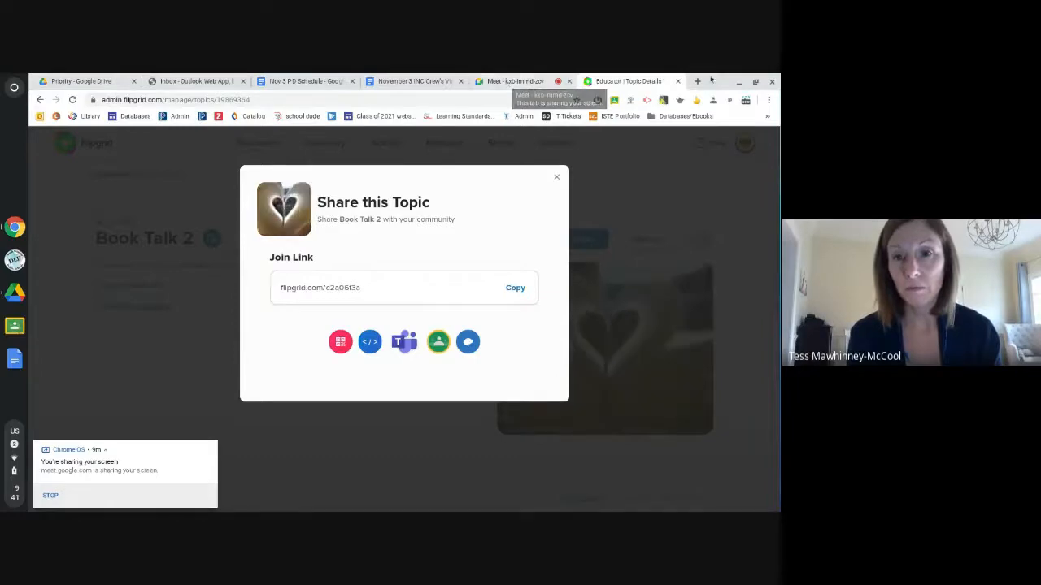
{"action": "left_click", "coordinate": [697, 82]}
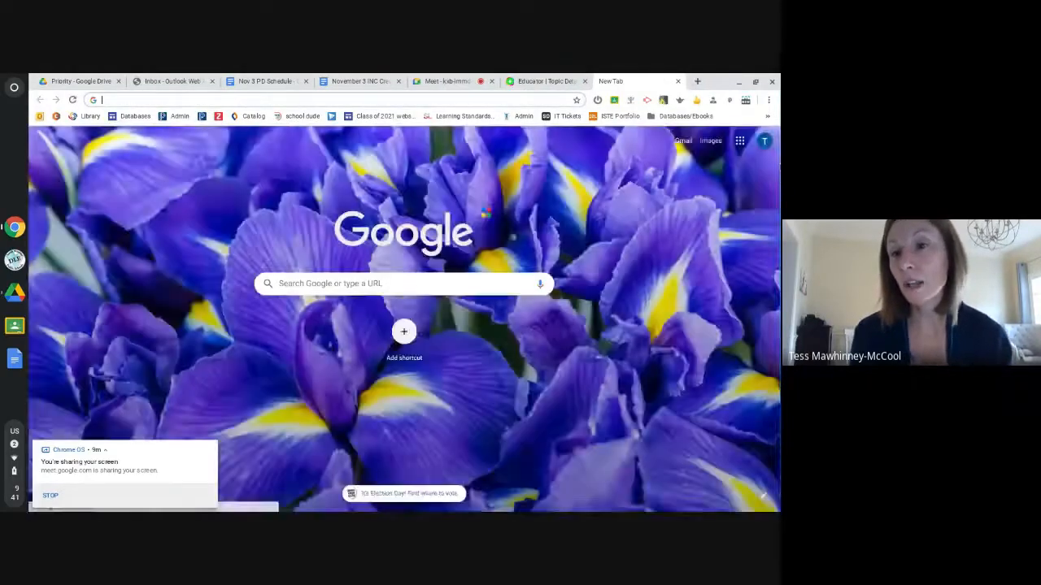
{"action": "left_click", "coordinate": [739, 141]}
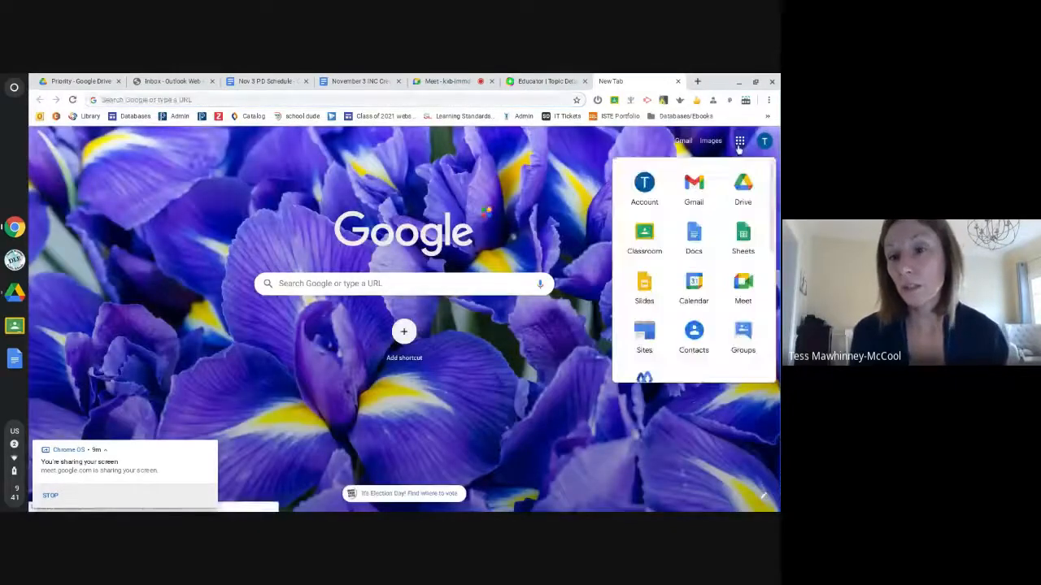
{"action": "left_click", "coordinate": [643, 231]}
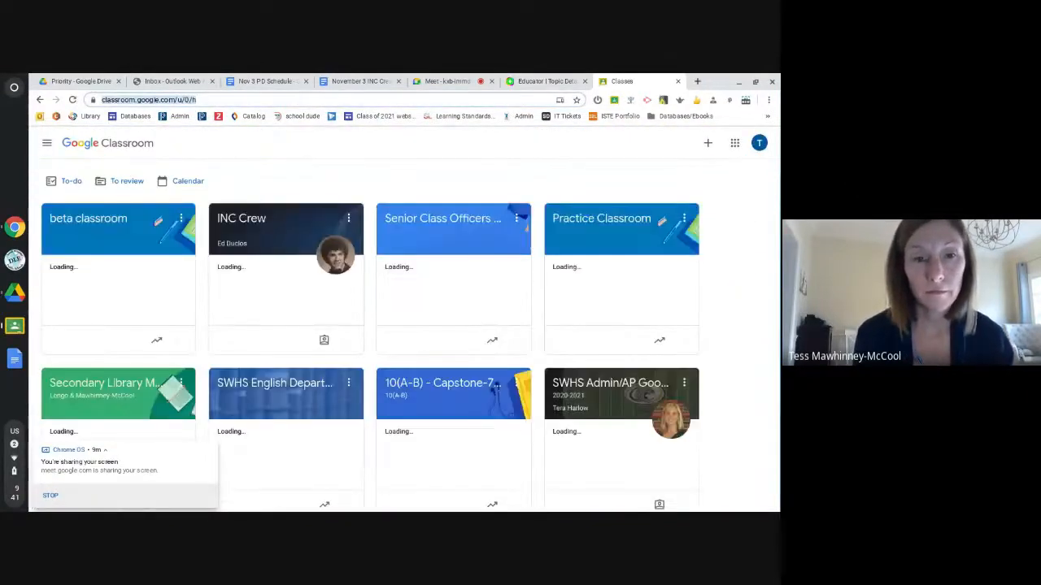
{"action": "left_click", "coordinate": [624, 220]}
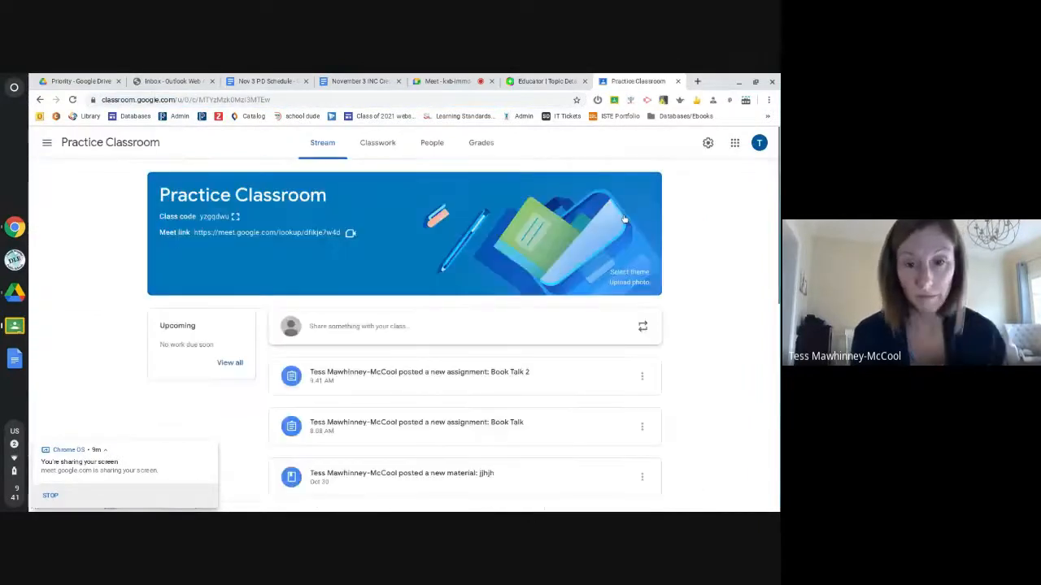
- Open the instructions of the Book Talk 2 assignment and follow its attached Flipgrid link
{"action": "left_click", "coordinate": [406, 377]}
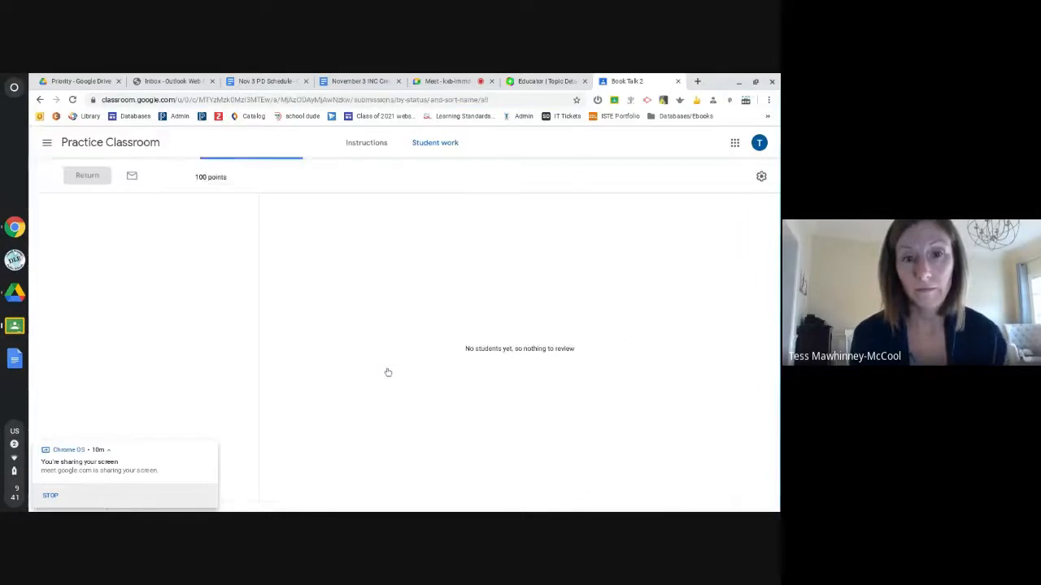
{"action": "left_click", "coordinate": [366, 147]}
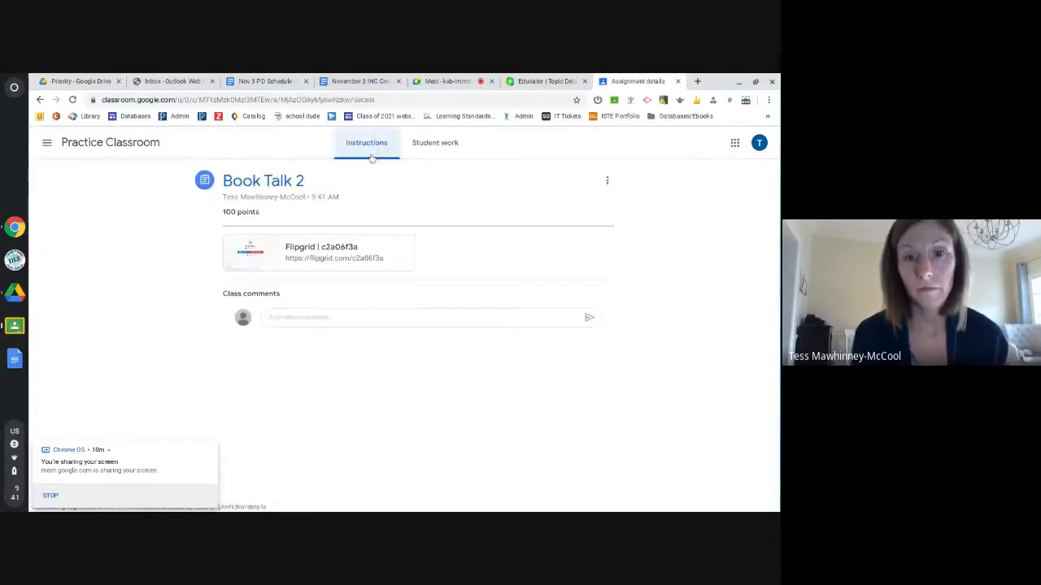
{"action": "left_click", "coordinate": [346, 249]}
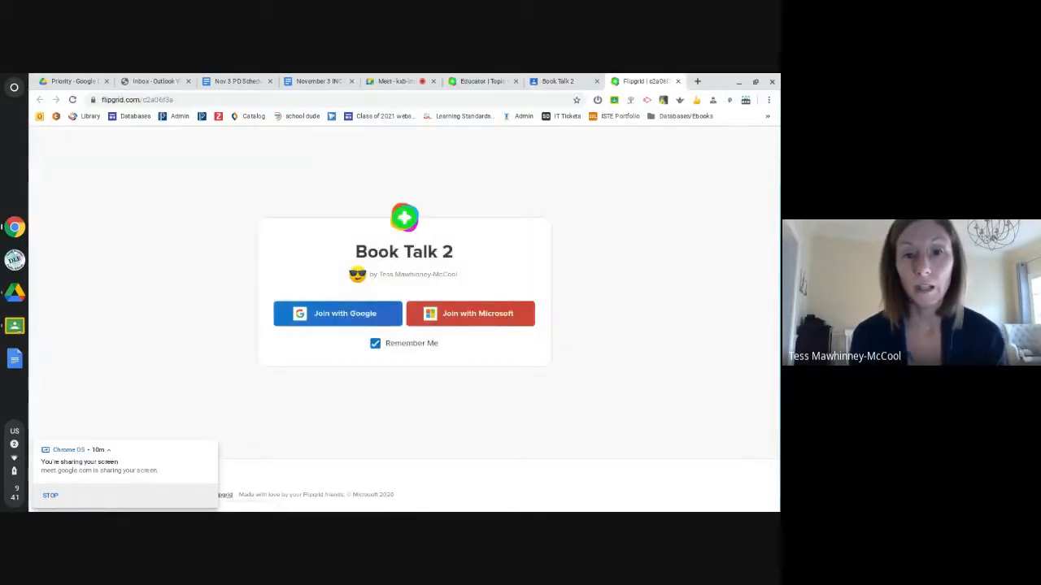
- Join Book Talk 2 with the Google account and open the camera for recording a response
{"action": "left_click", "coordinate": [347, 317]}
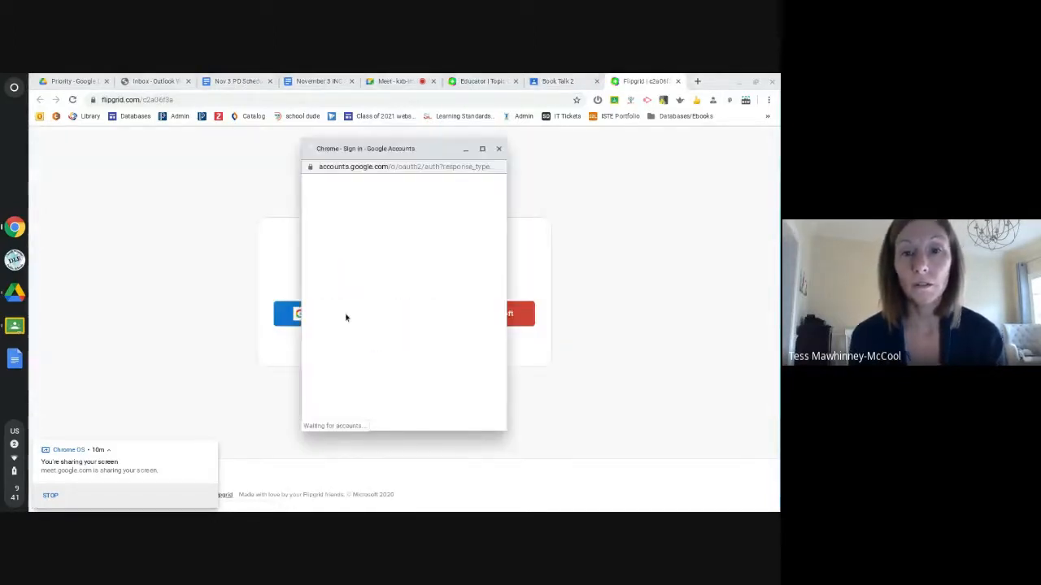
{"action": "left_click", "coordinate": [368, 264]}
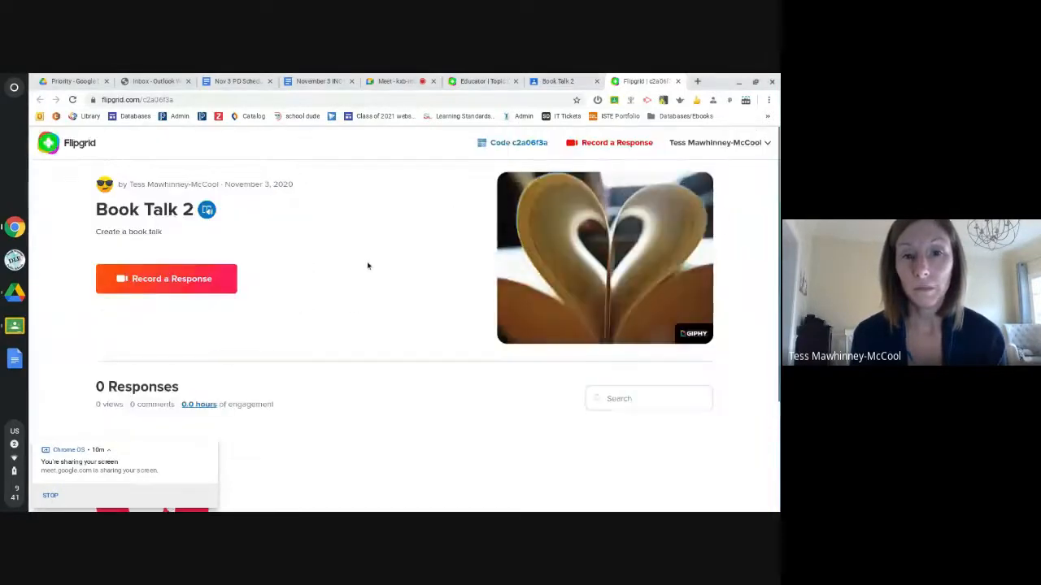
{"action": "scroll", "coordinate": [370, 374], "scroll_direction": "down", "scroll_amount": 3}
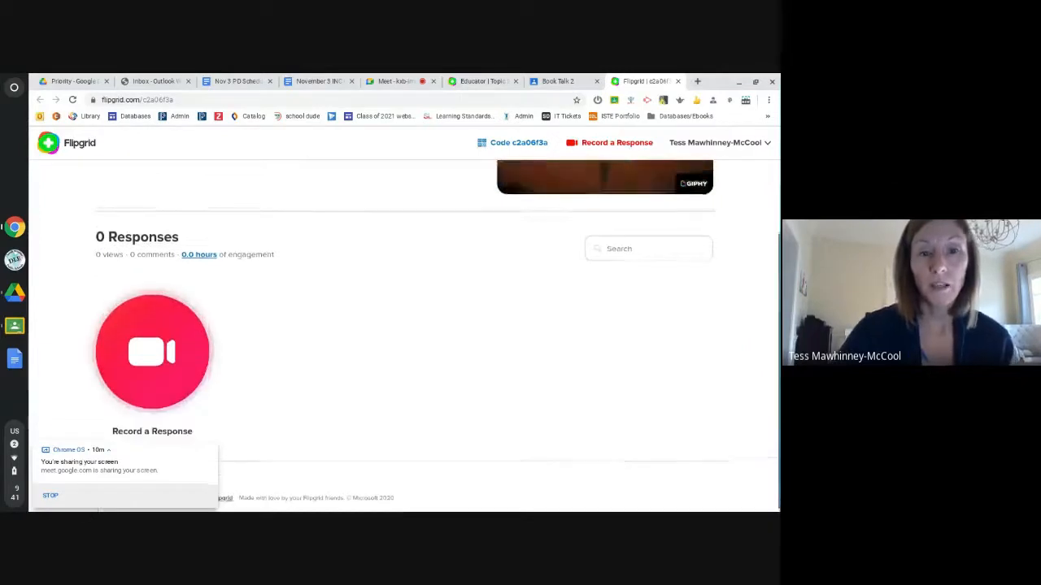
{"action": "scroll", "coordinate": [404, 335], "scroll_direction": "up", "scroll_amount": 1}
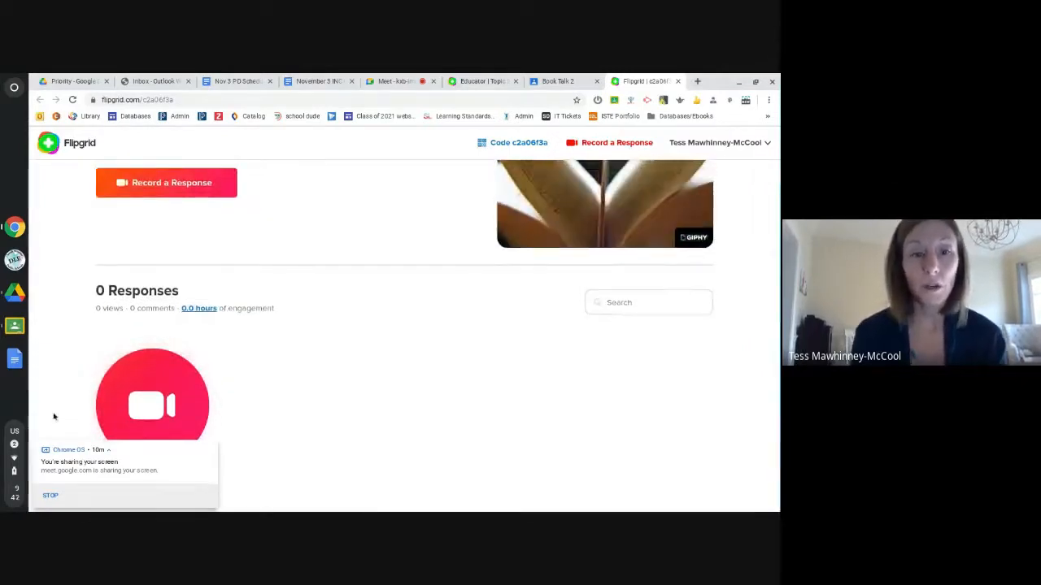
{"action": "left_click", "coordinate": [138, 409]}
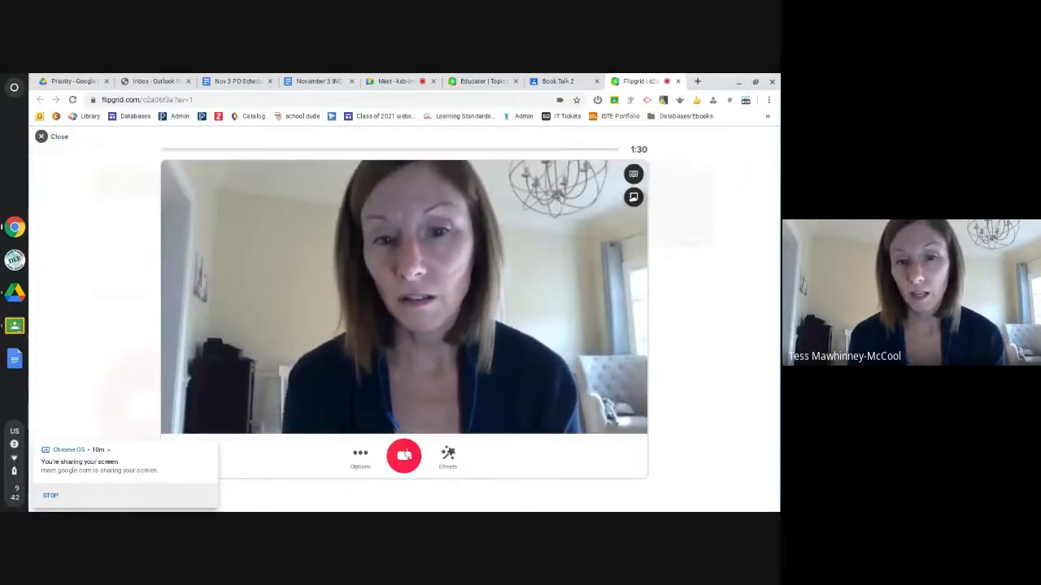
- Look over the recording options, and try the rainbow and pixel filters on the camera picture before clearing the filter
{"action": "left_click", "coordinate": [358, 462]}
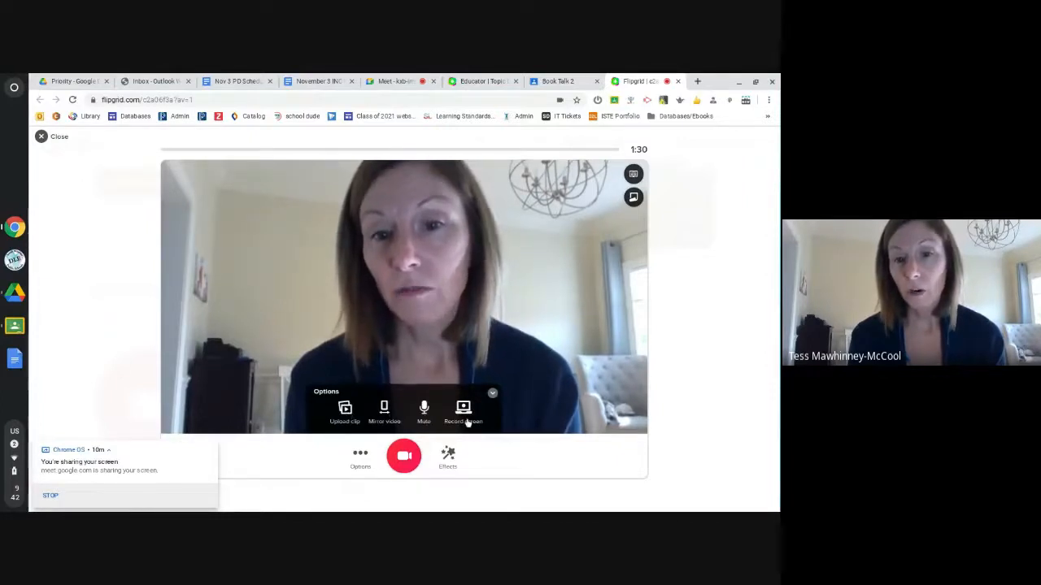
{"action": "left_click", "coordinate": [455, 458]}
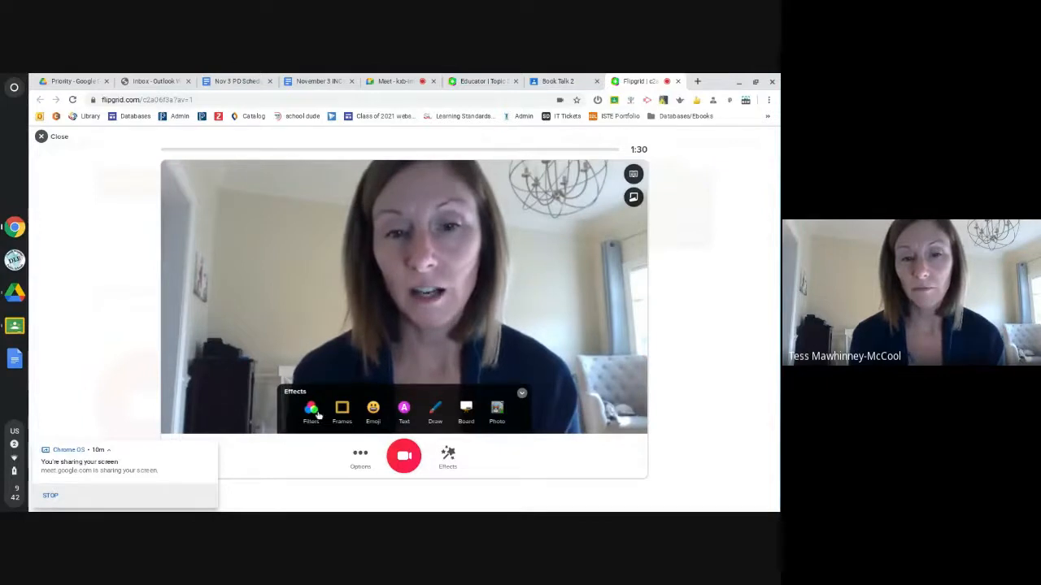
{"action": "left_click", "coordinate": [312, 412]}
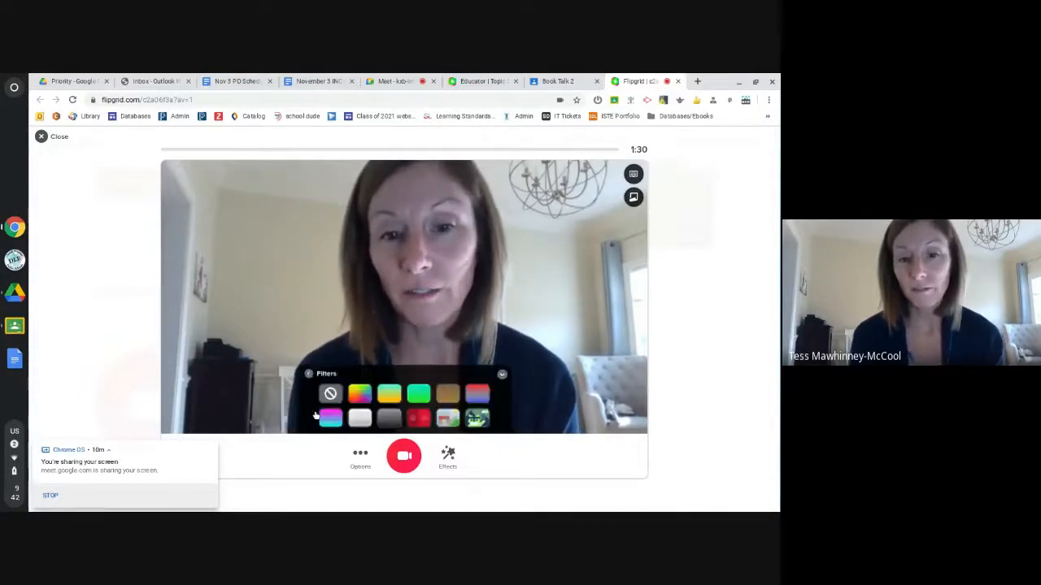
{"action": "left_click", "coordinate": [360, 394]}
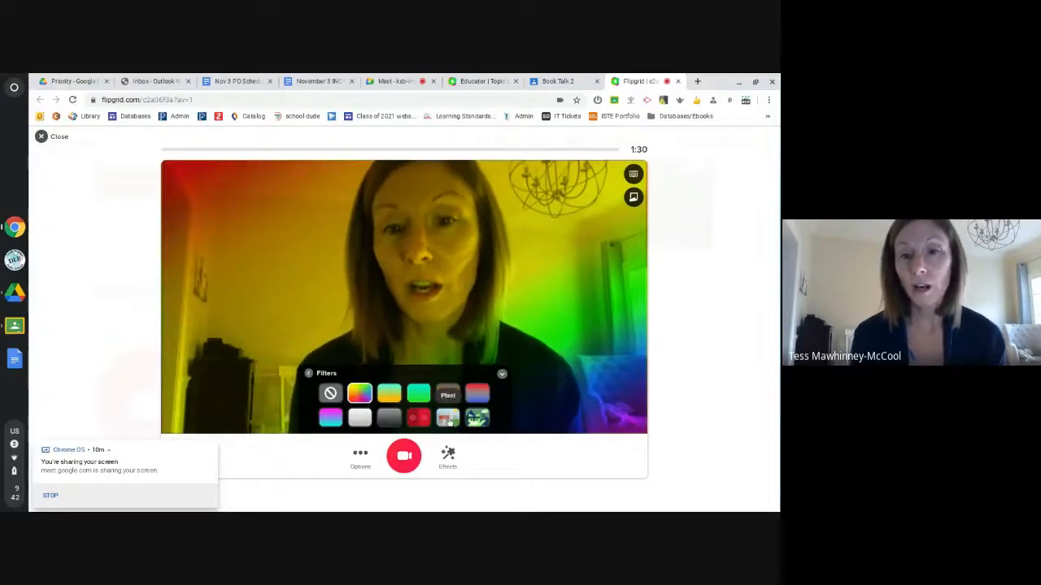
{"action": "left_click", "coordinate": [448, 419]}
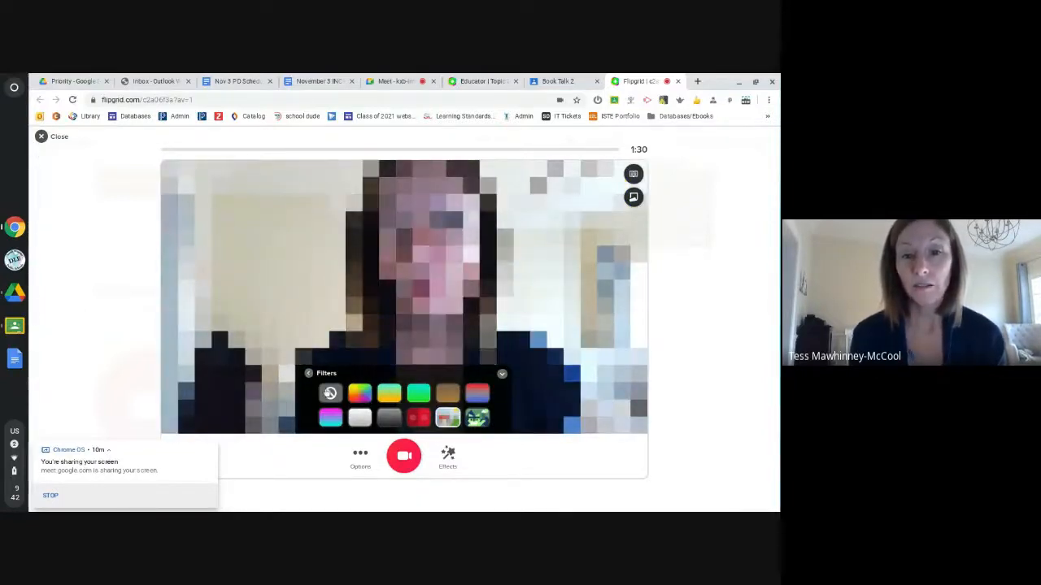
{"action": "left_click", "coordinate": [330, 393]}
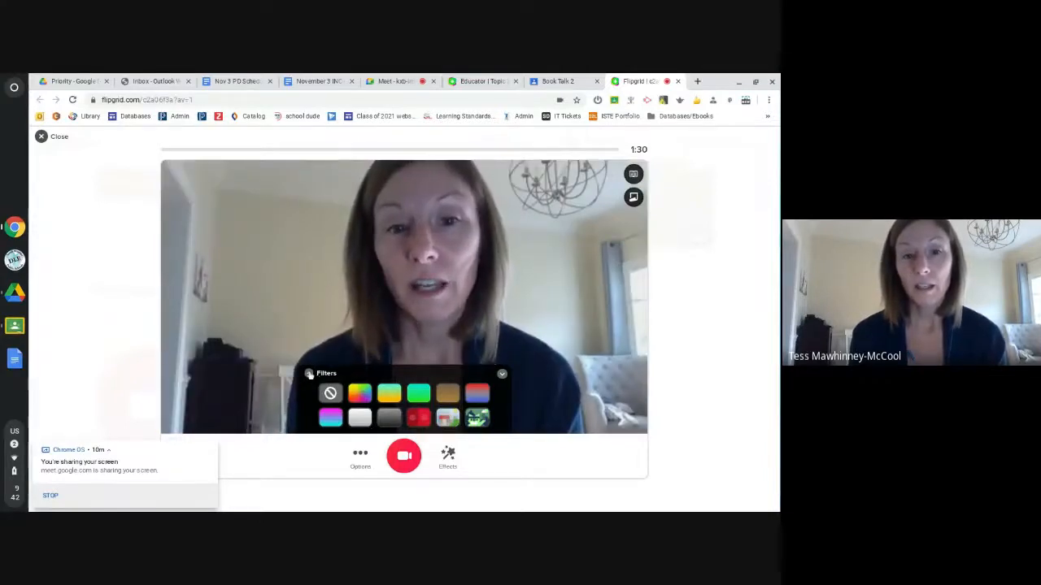
- Apply the gold glitter frame to the camera picture and return to the effects
{"action": "left_click", "coordinate": [309, 374]}
{"action": "left_click", "coordinate": [345, 408]}
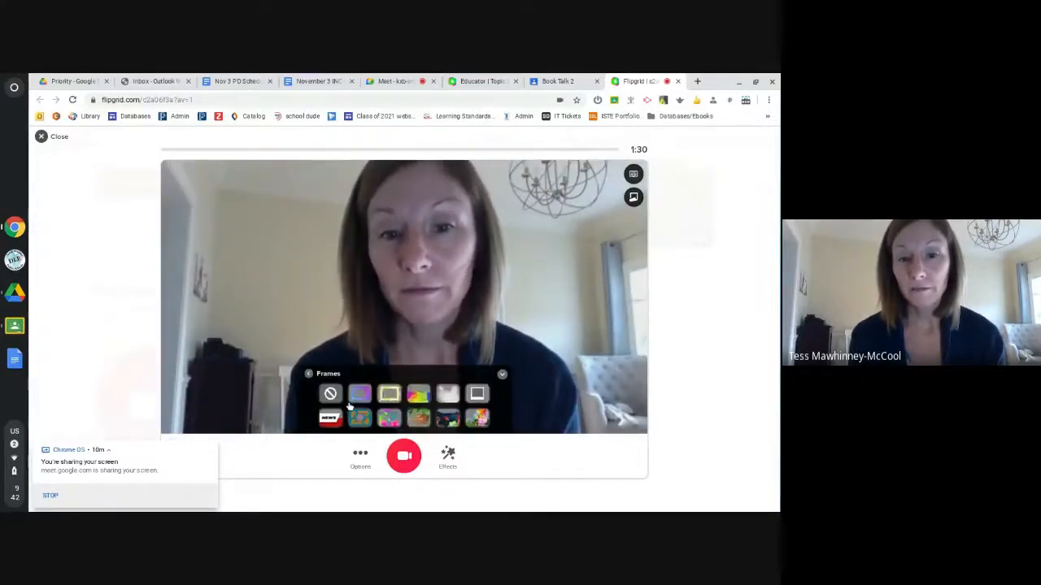
{"action": "left_click", "coordinate": [389, 394]}
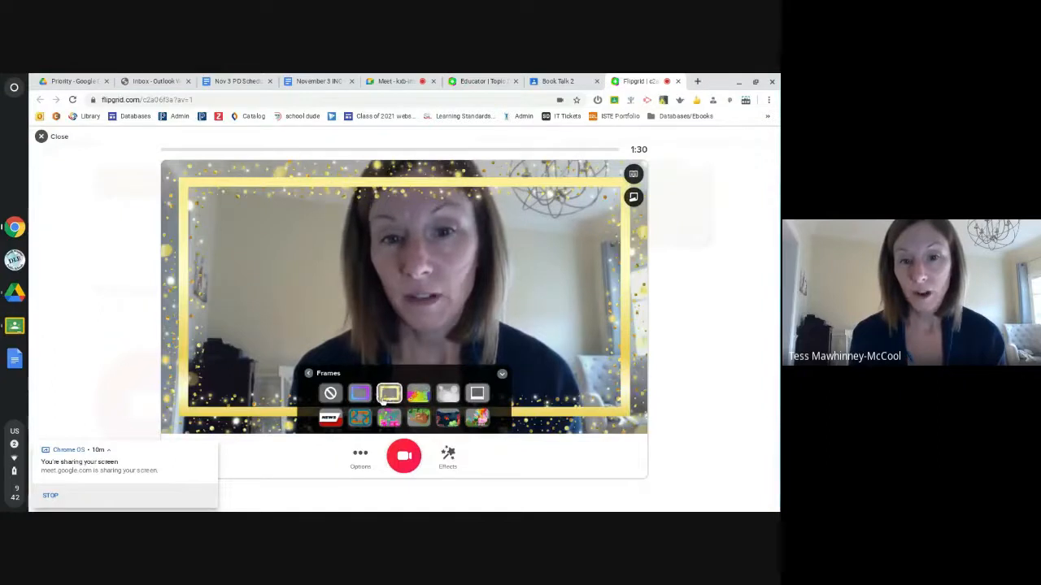
{"action": "left_click", "coordinate": [309, 374]}
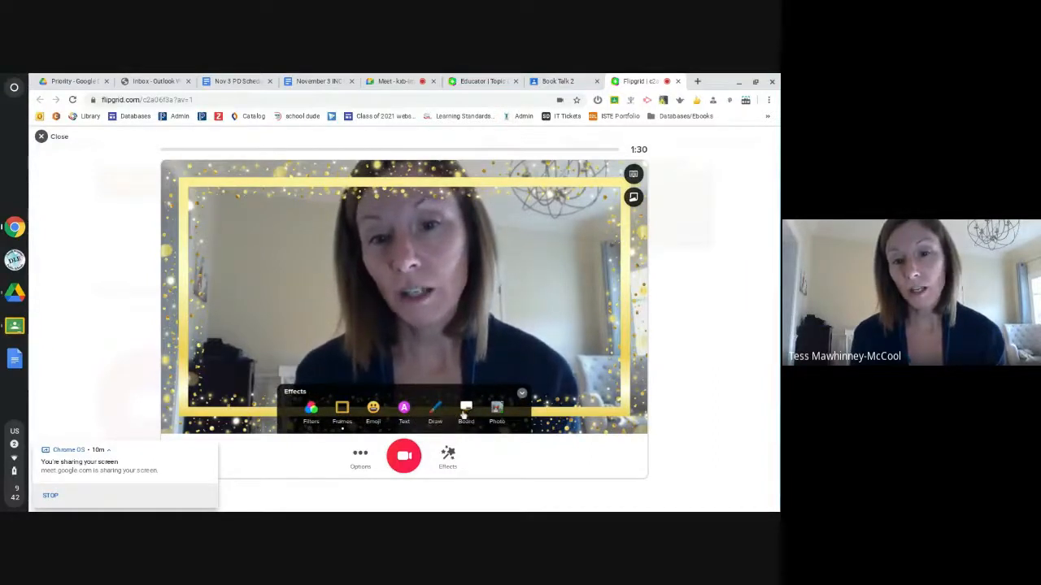
- Look through the board effects, the recording options and the text styles available for the response
{"action": "left_click", "coordinate": [466, 411]}
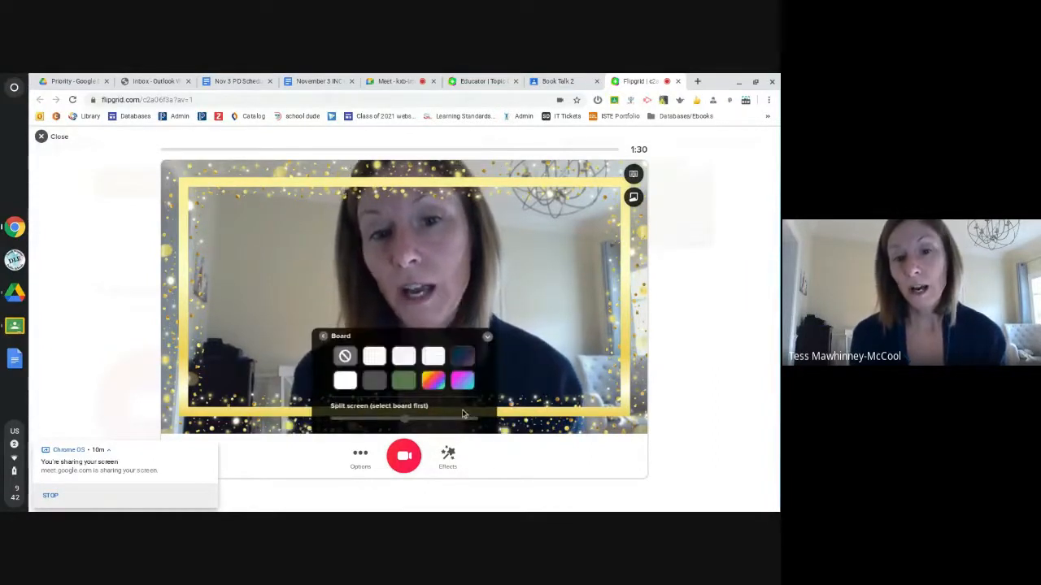
{"action": "left_click", "coordinate": [487, 337]}
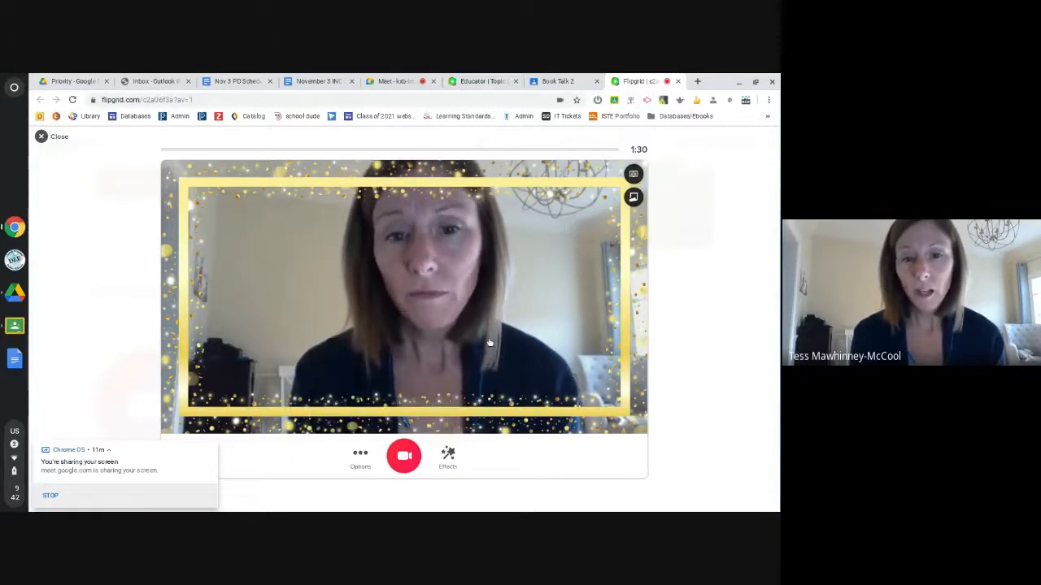
{"action": "left_click", "coordinate": [360, 456]}
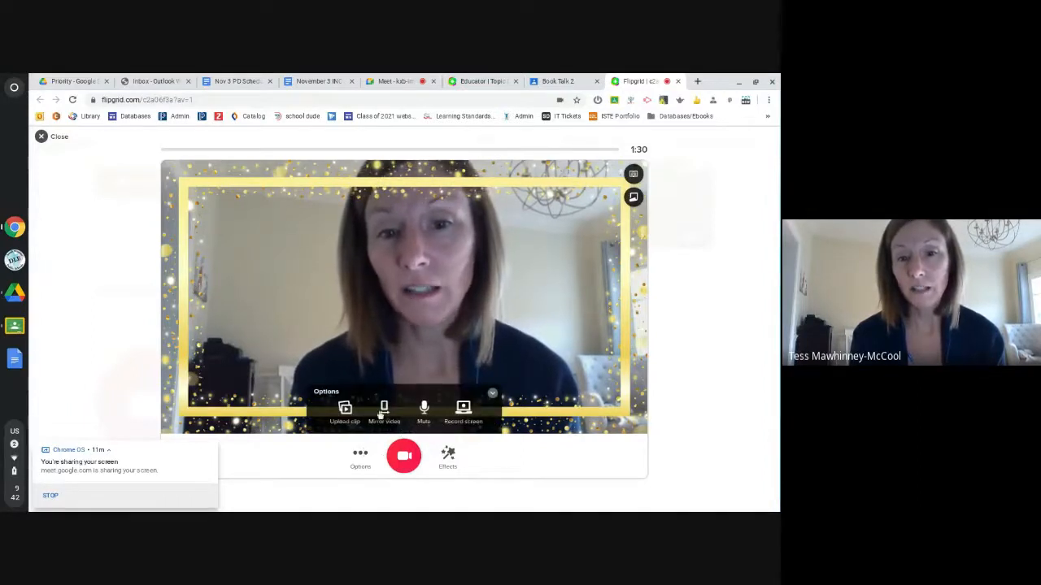
{"action": "left_click", "coordinate": [448, 457]}
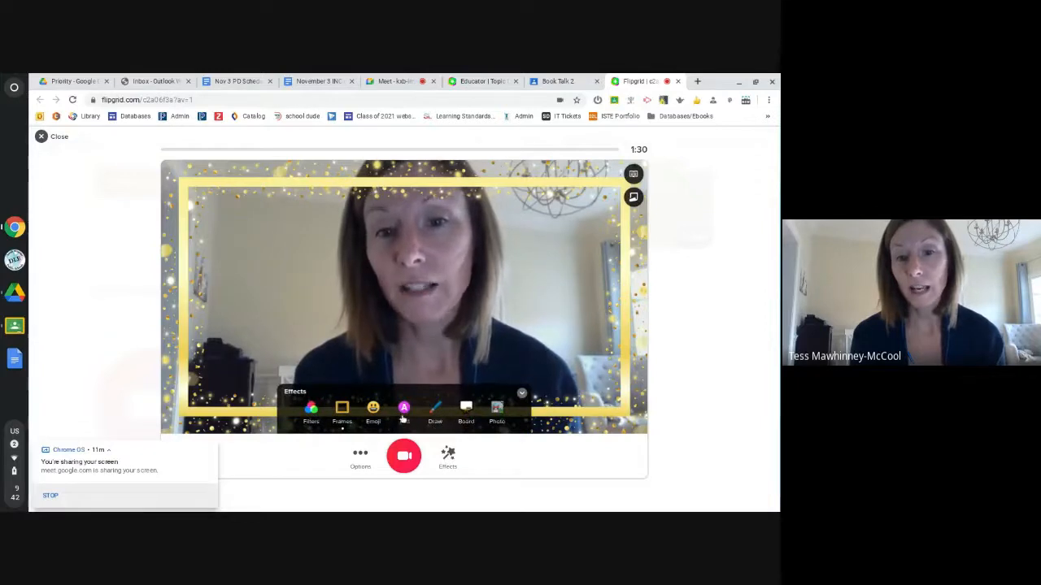
{"action": "left_click", "coordinate": [405, 415]}
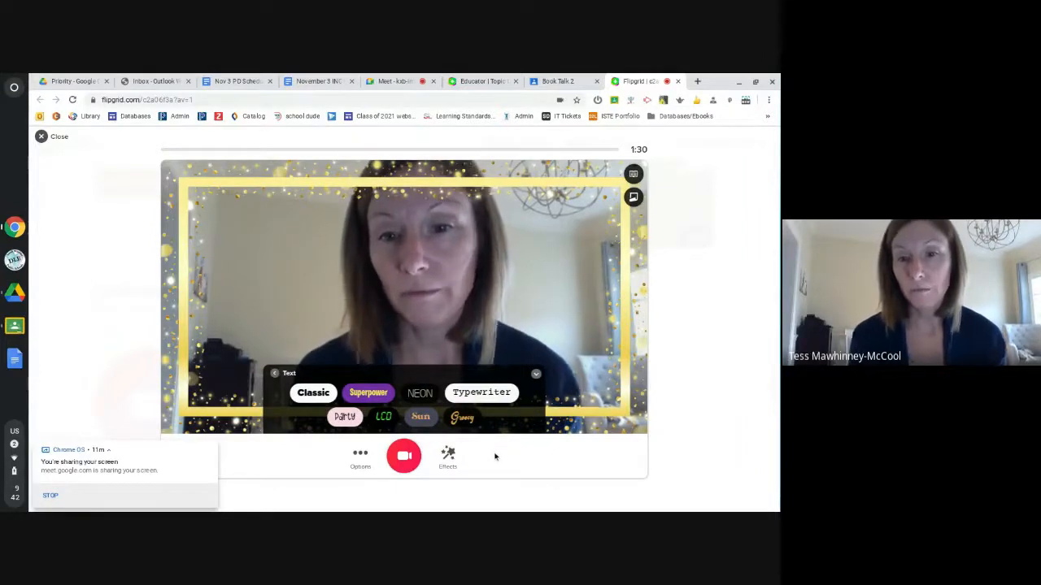
{"action": "left_click", "coordinate": [536, 374]}
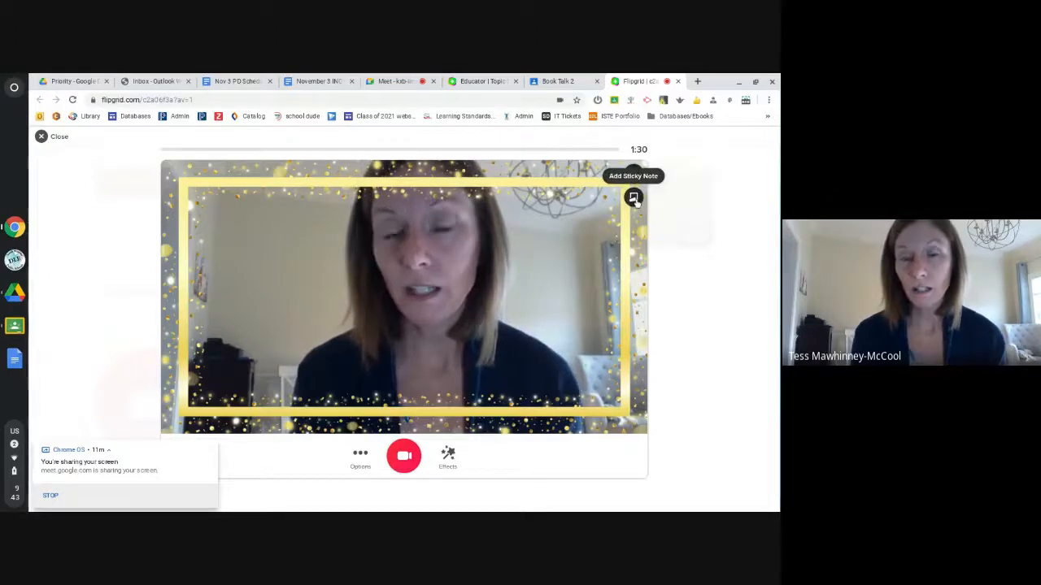
- Add a sticky note reading "type what they want they want to say" to the recording screen
{"action": "left_click", "coordinate": [633, 199]}
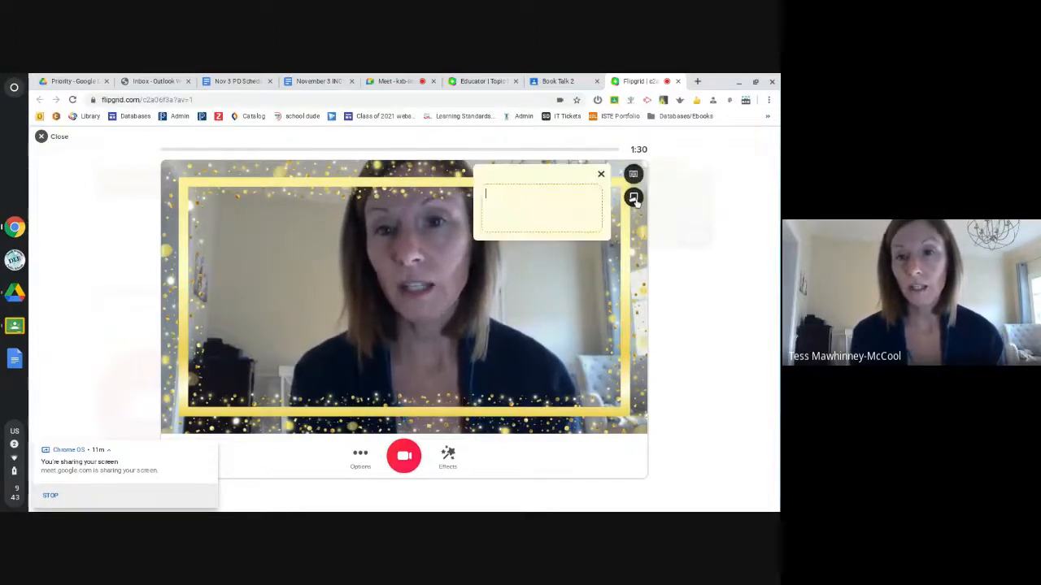
{"action": "type", "text": "type what they"}
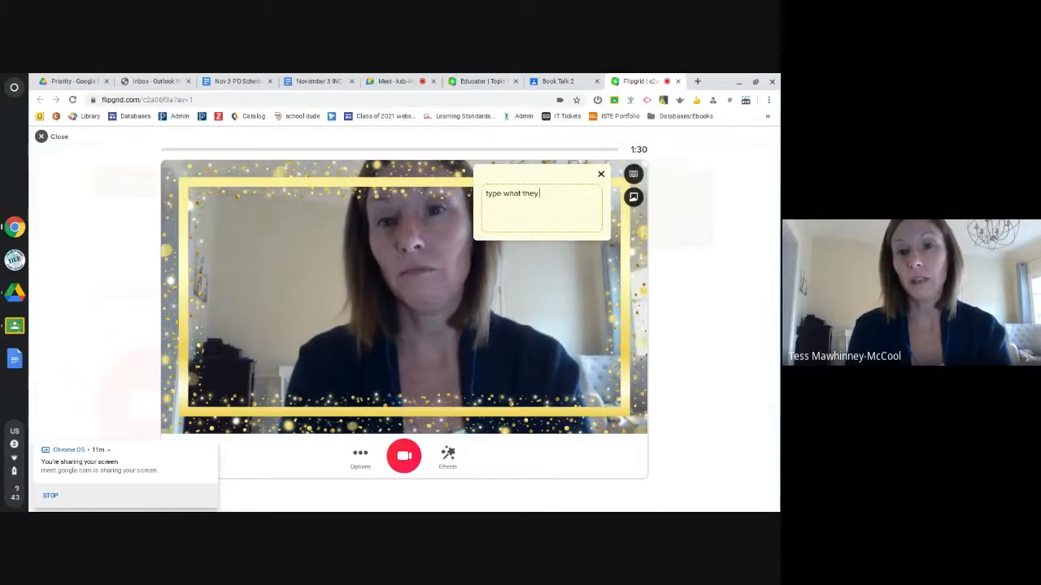
{"action": "type", "text": " want they want to say"}
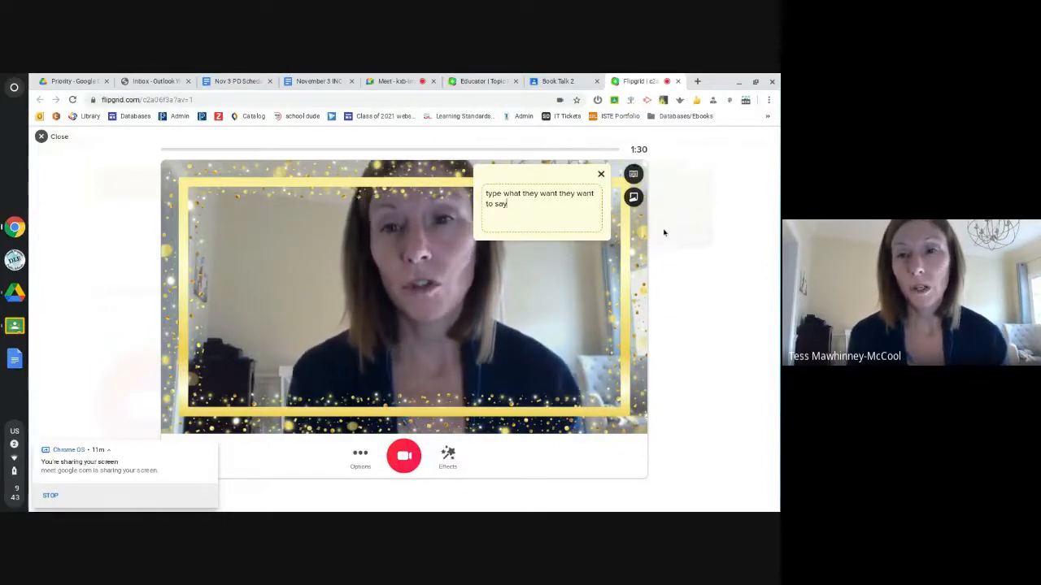
{"action": "left_click", "coordinate": [663, 233]}
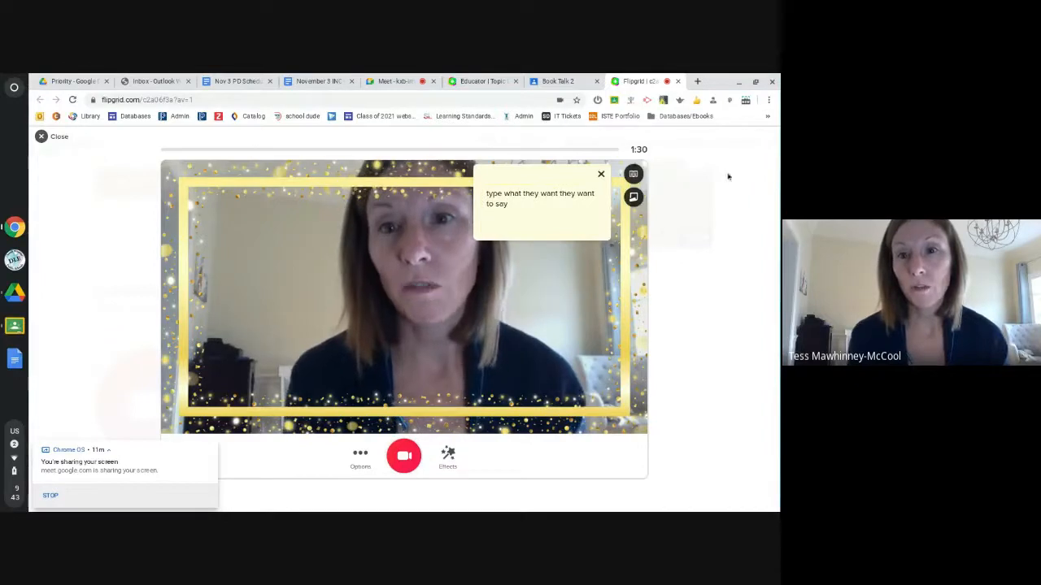
- View the Book Talk 2 topic details over the camera picture, then close the sticky note and the details
{"action": "left_click", "coordinate": [634, 174]}
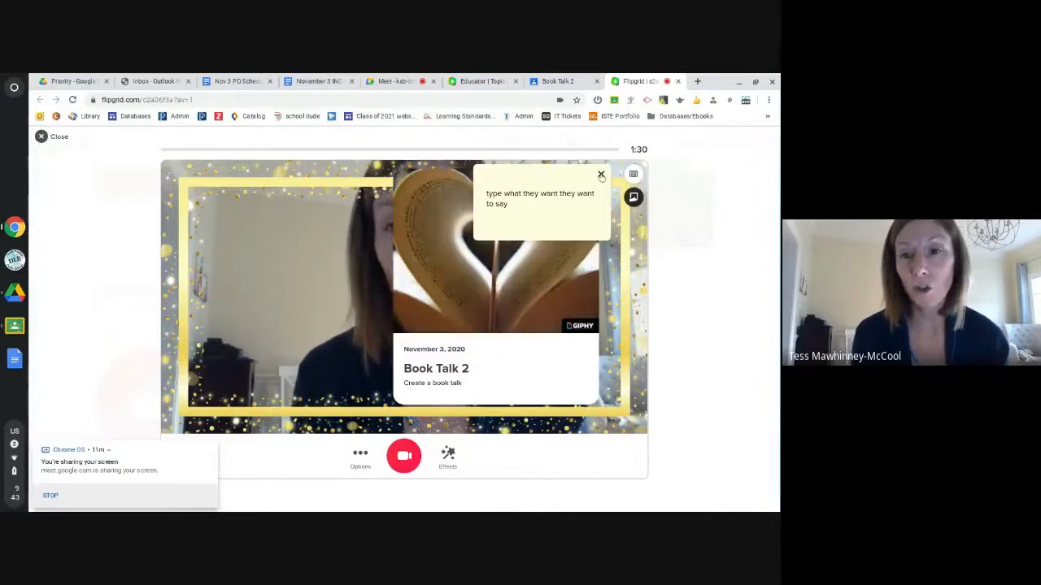
{"action": "left_click", "coordinate": [601, 175]}
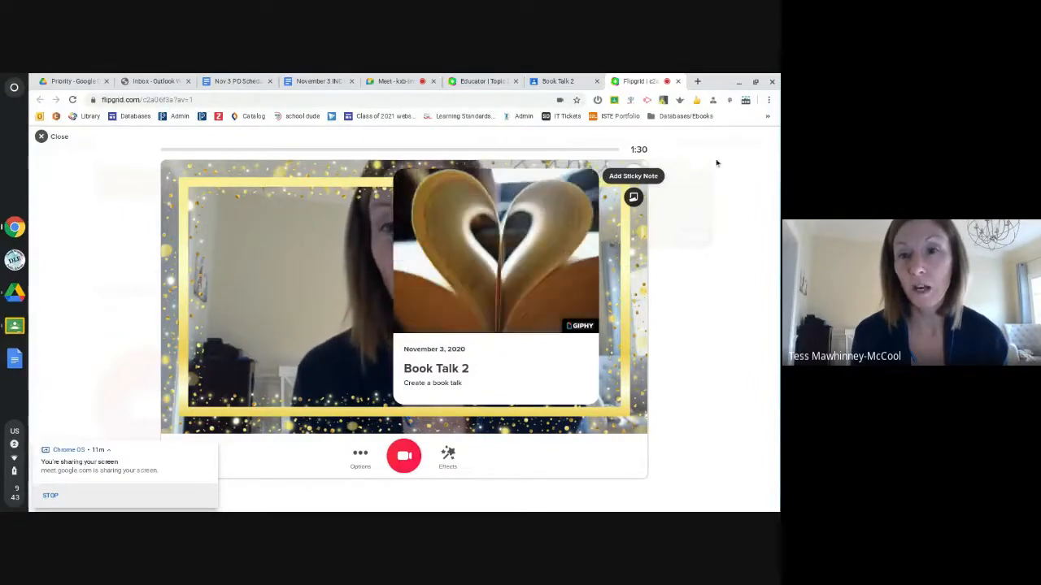
{"action": "left_click", "coordinate": [632, 174]}
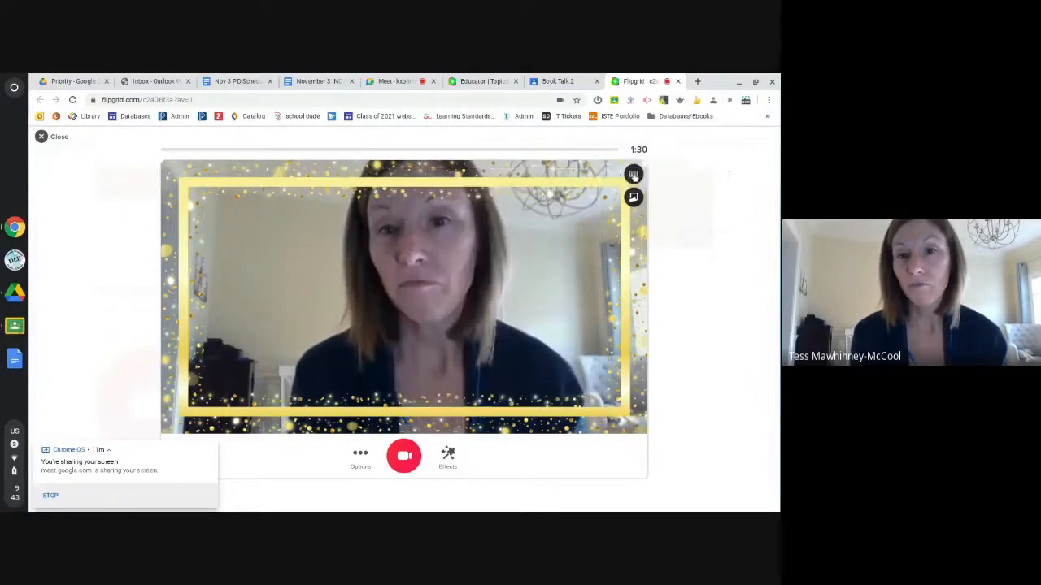
- Record a video response of about 5 seconds with the gold frame and continue to its submission form without trimming
{"action": "left_click", "coordinate": [404, 456]}
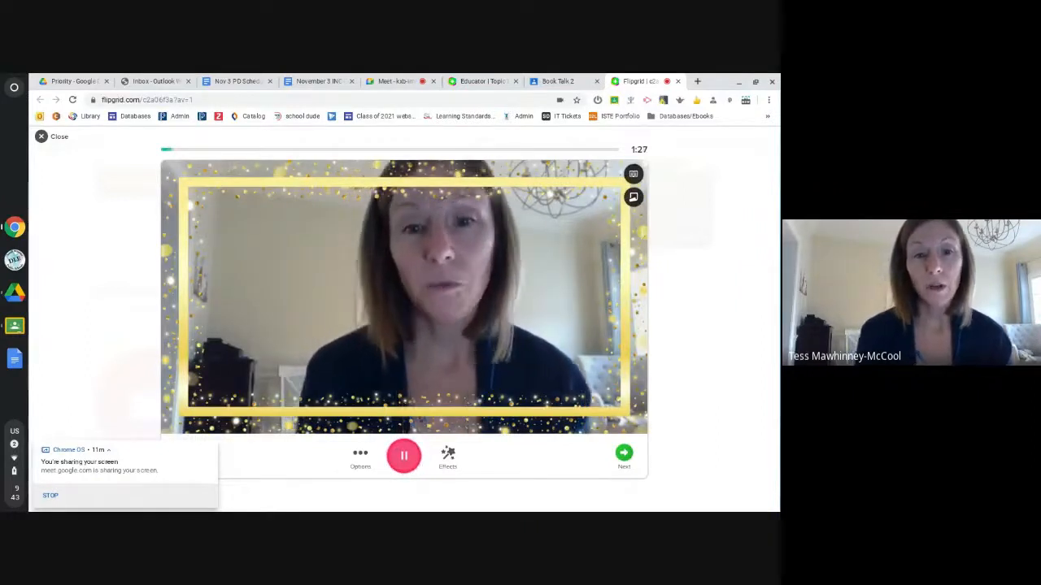
{"action": "left_click", "coordinate": [625, 455]}
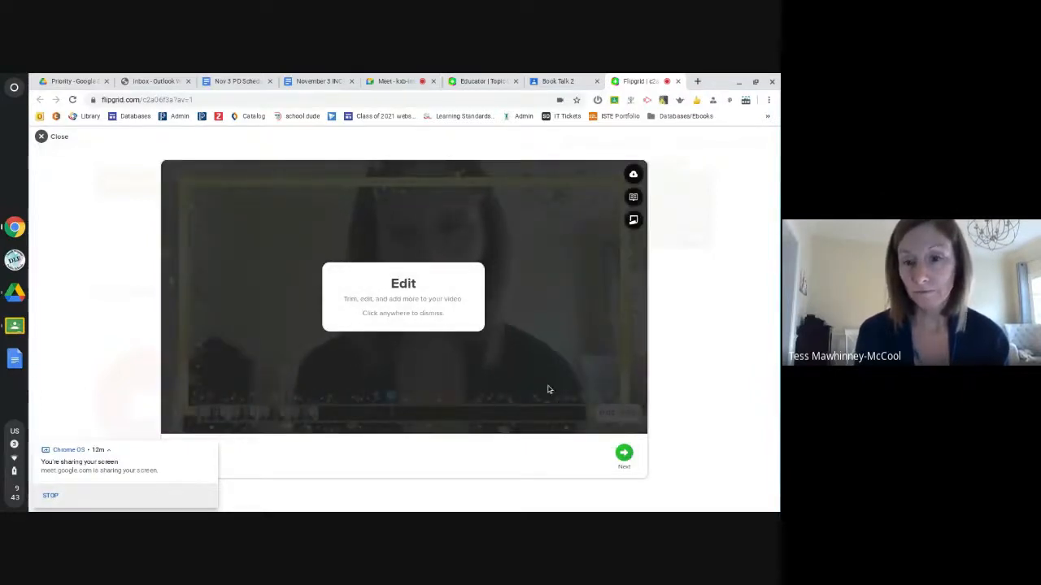
{"action": "left_click", "coordinate": [548, 391]}
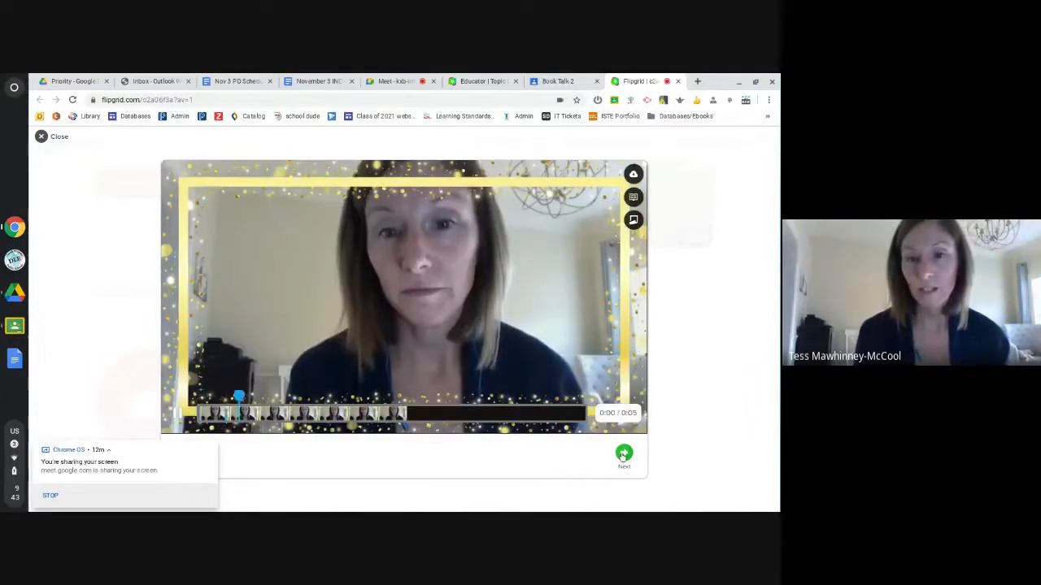
{"action": "left_click", "coordinate": [623, 454]}
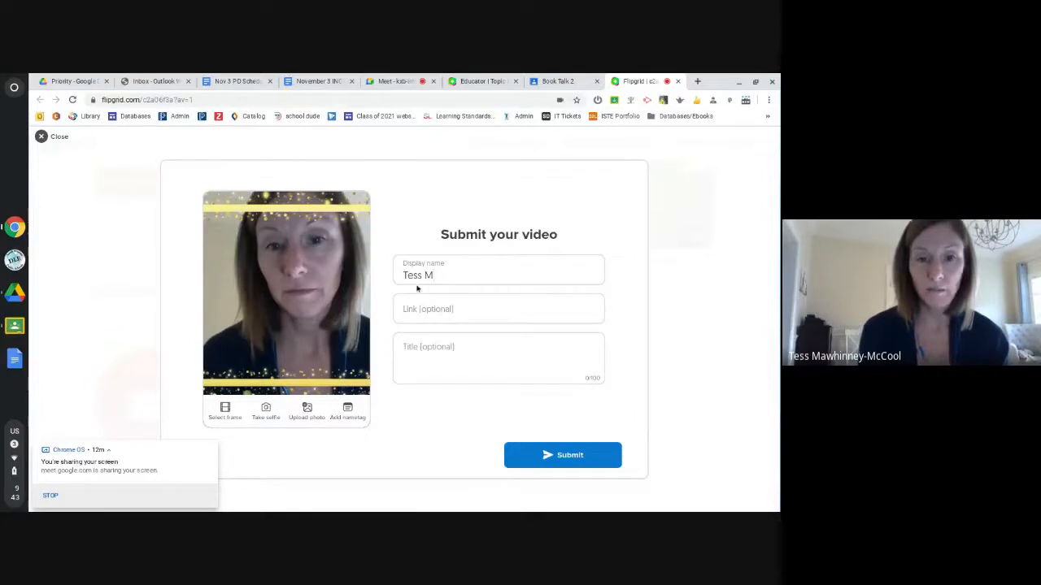
- Take a selfie as the response's cover picture, submit the video and complete the submission
{"action": "left_click", "coordinate": [267, 411]}
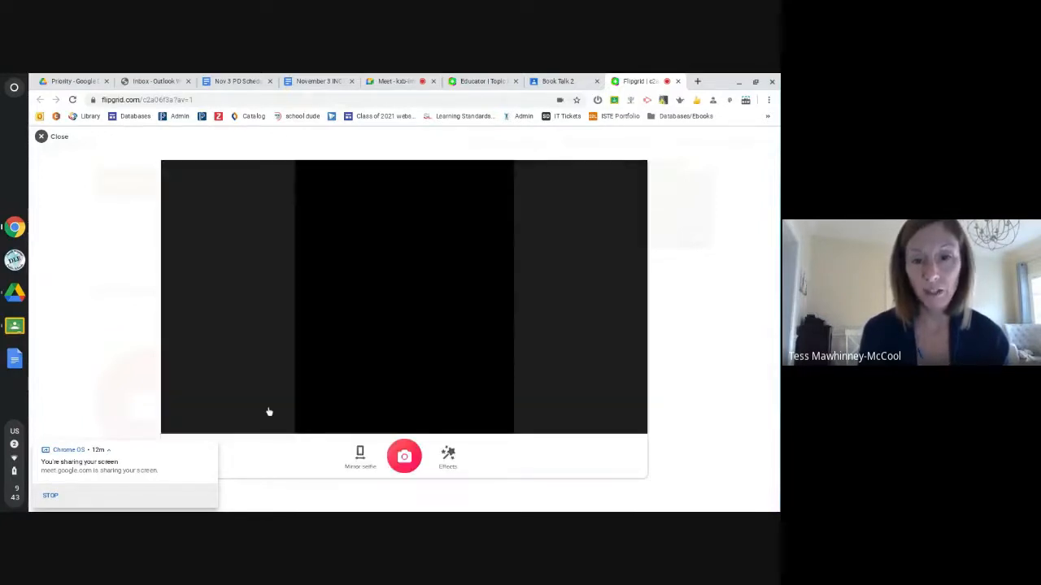
{"action": "left_click", "coordinate": [404, 457]}
{"action": "left_click", "coordinate": [623, 457]}
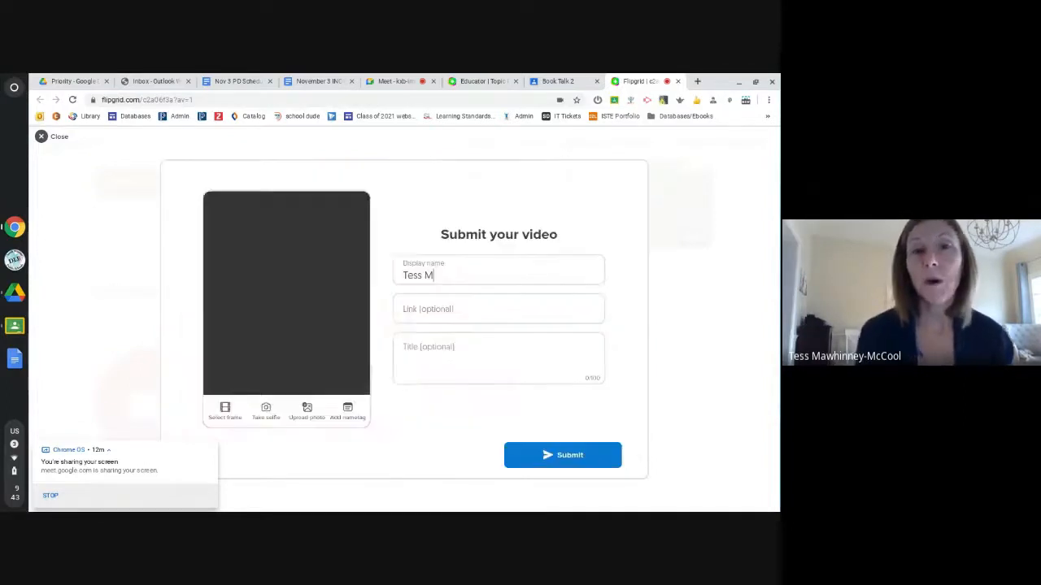
{"action": "left_click", "coordinate": [556, 457]}
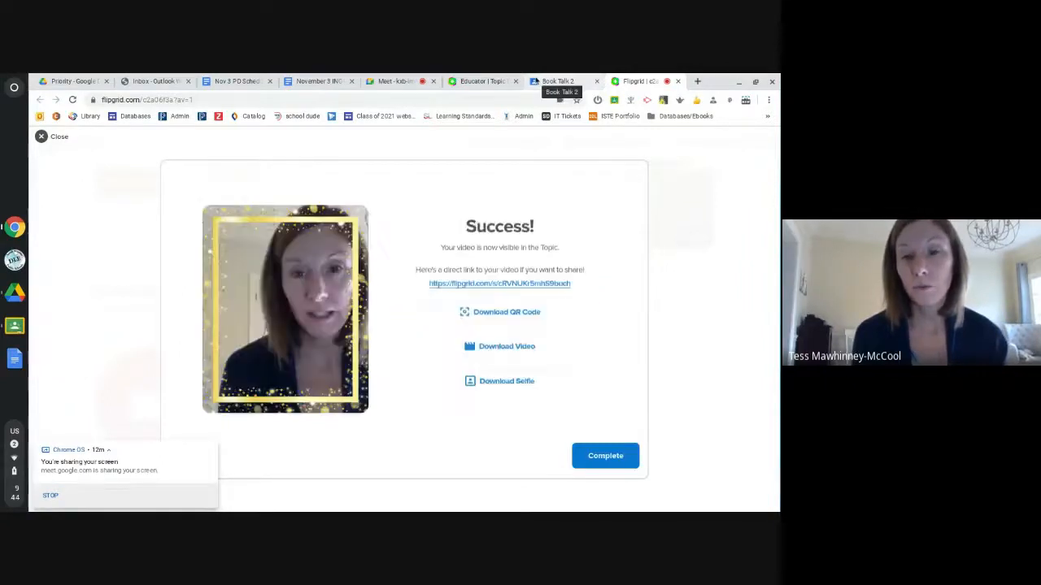
{"action": "left_click", "coordinate": [605, 457]}
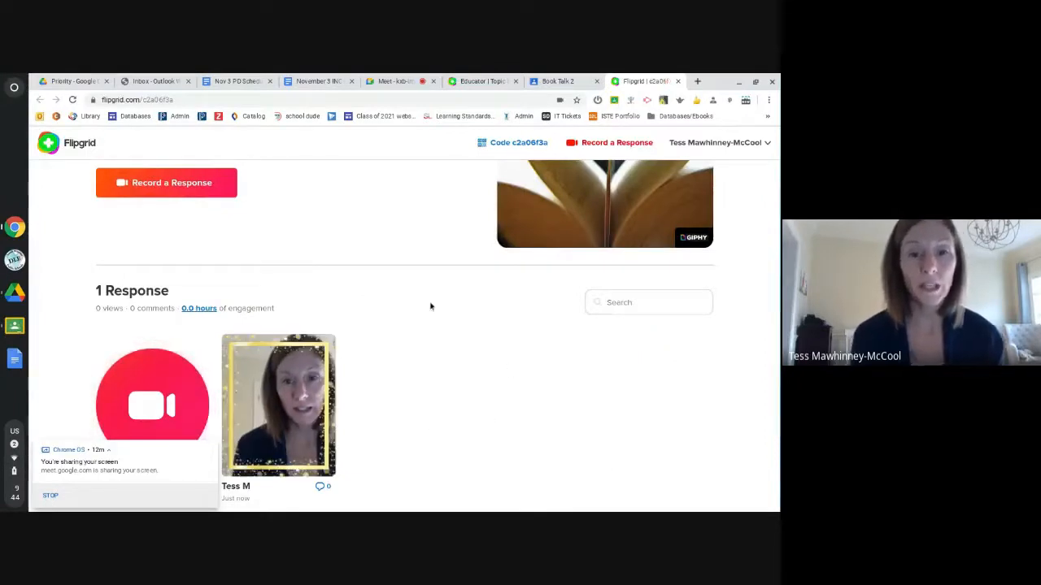
- Open the submitted Book Talk 2 response, pause it and write the text comment "Great job!" without posting it
{"action": "left_click", "coordinate": [292, 380]}
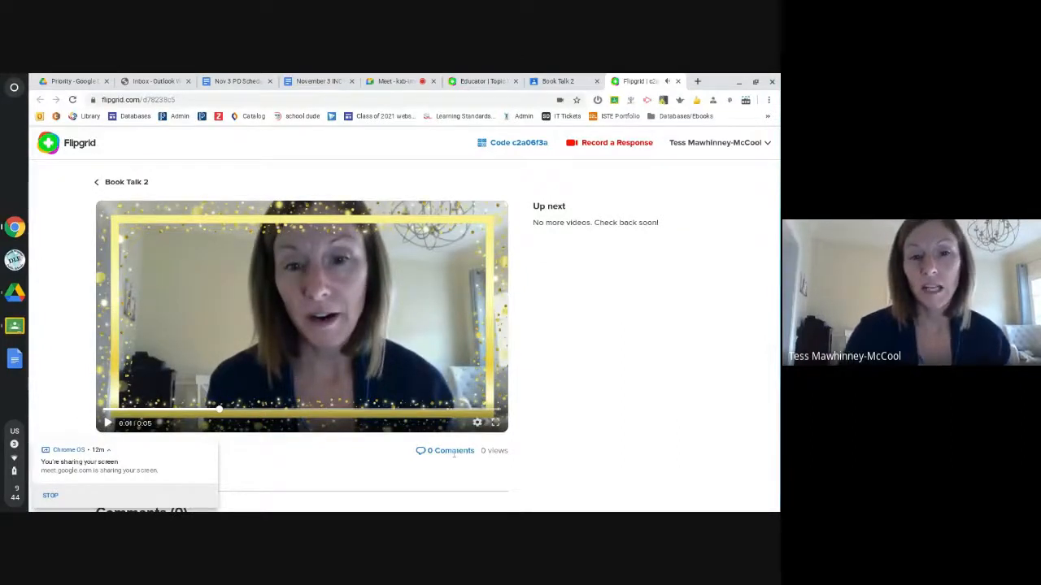
{"action": "scroll", "coordinate": [453, 456], "scroll_direction": "down", "scroll_amount": 3}
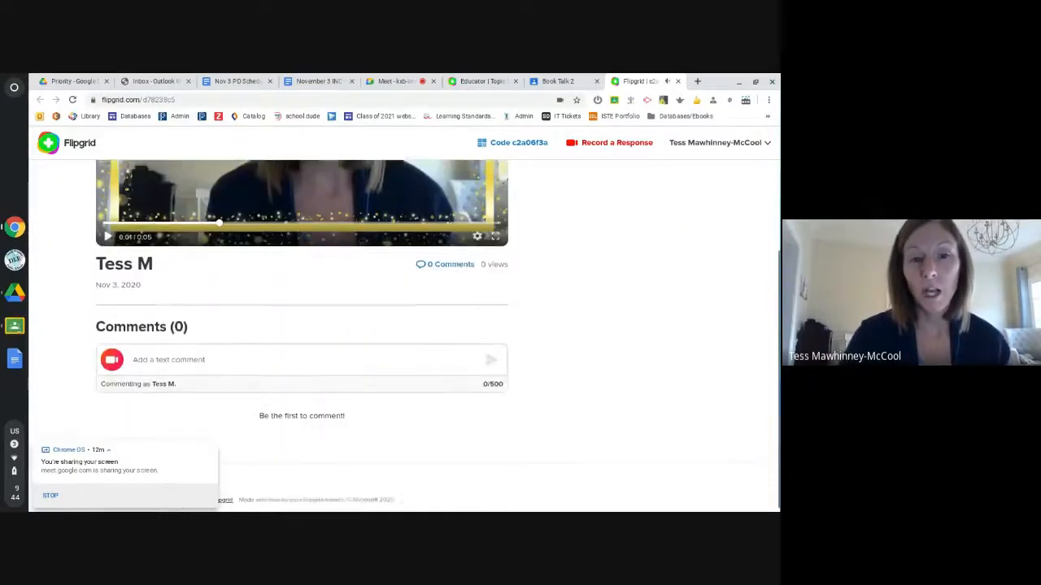
{"action": "left_click", "coordinate": [220, 353]}
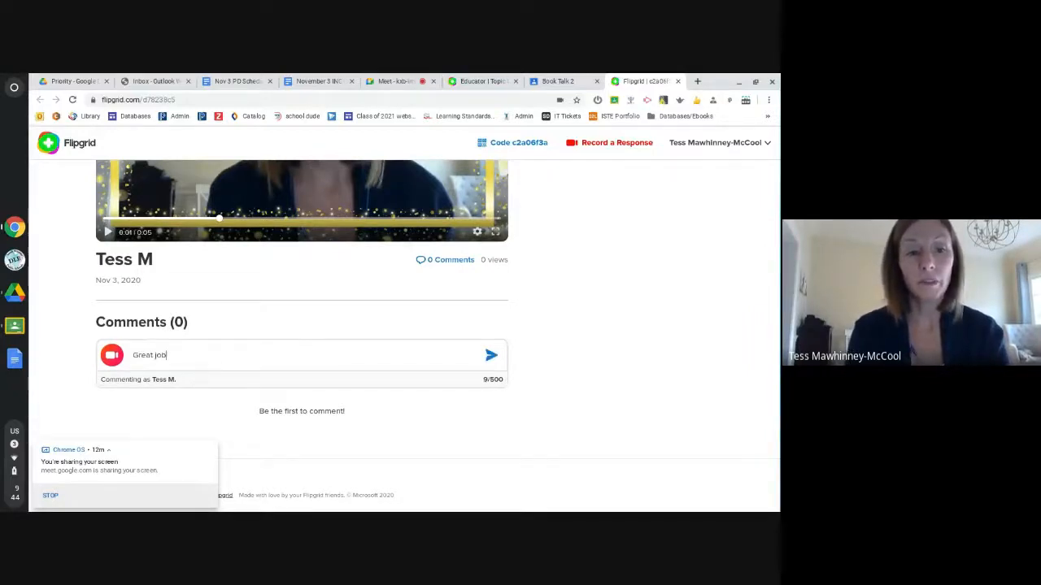
- Record a video comment of about 3 seconds, accept its cover photo and post it together with the written comment
{"action": "left_click", "coordinate": [115, 355]}
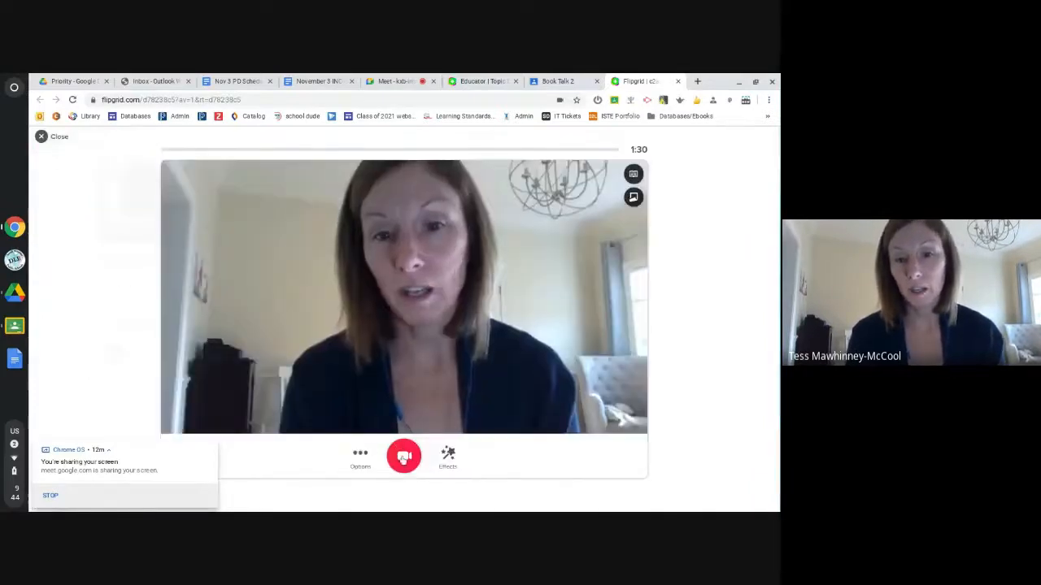
{"action": "left_click", "coordinate": [404, 457]}
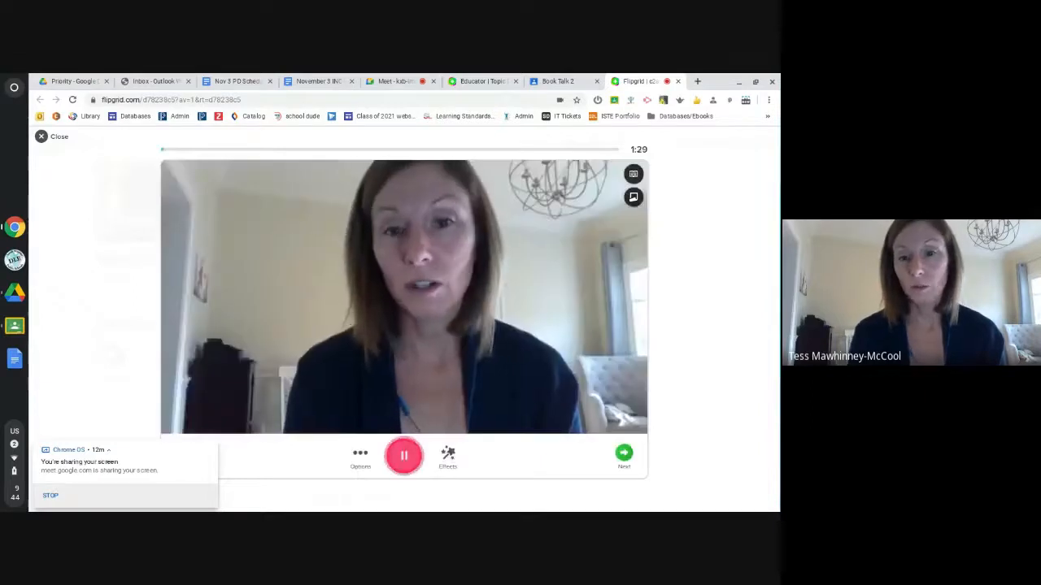
{"action": "left_click", "coordinate": [624, 455]}
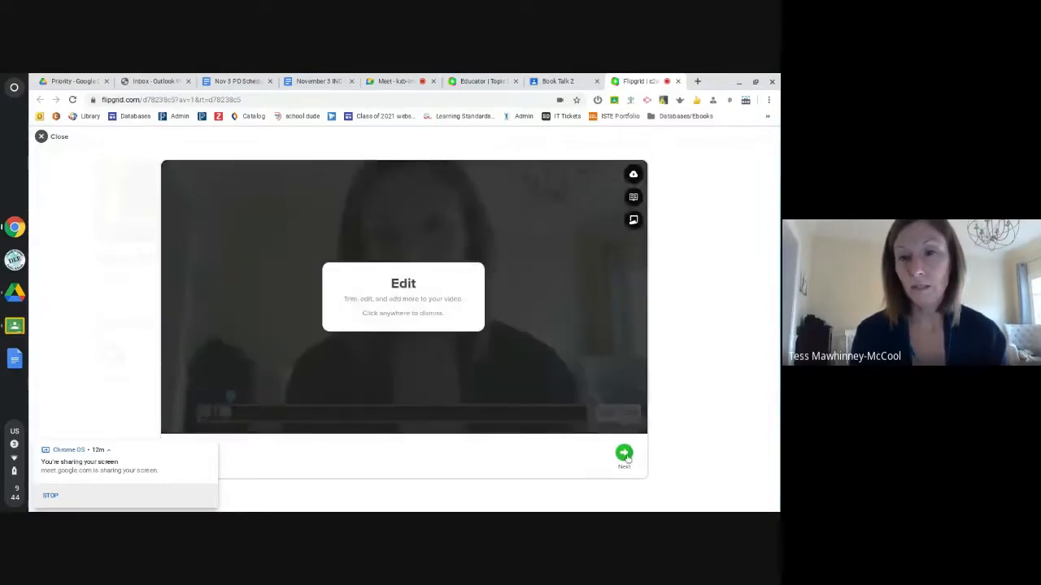
{"action": "left_click", "coordinate": [624, 455]}
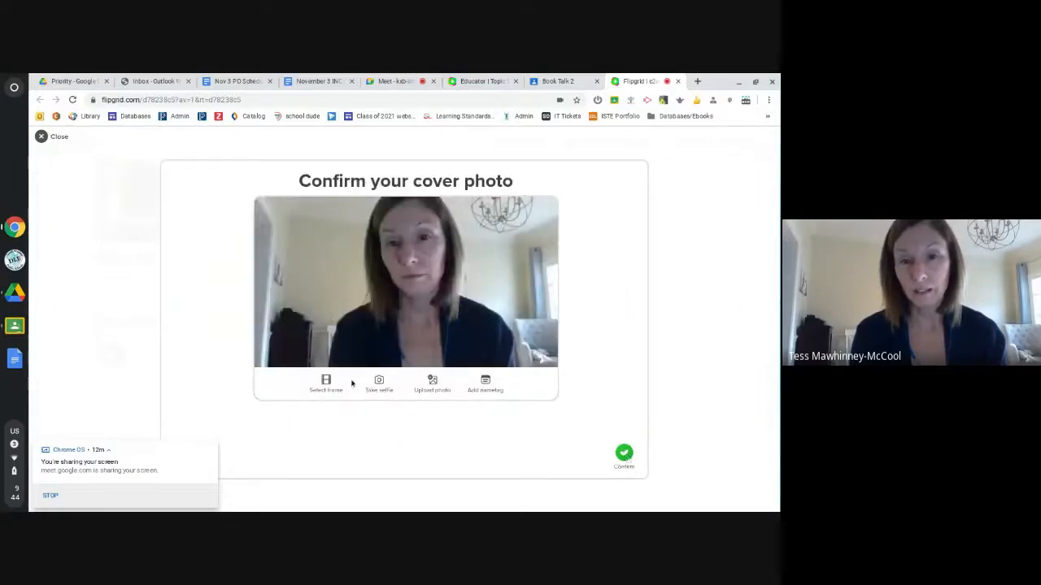
{"action": "left_click", "coordinate": [625, 461]}
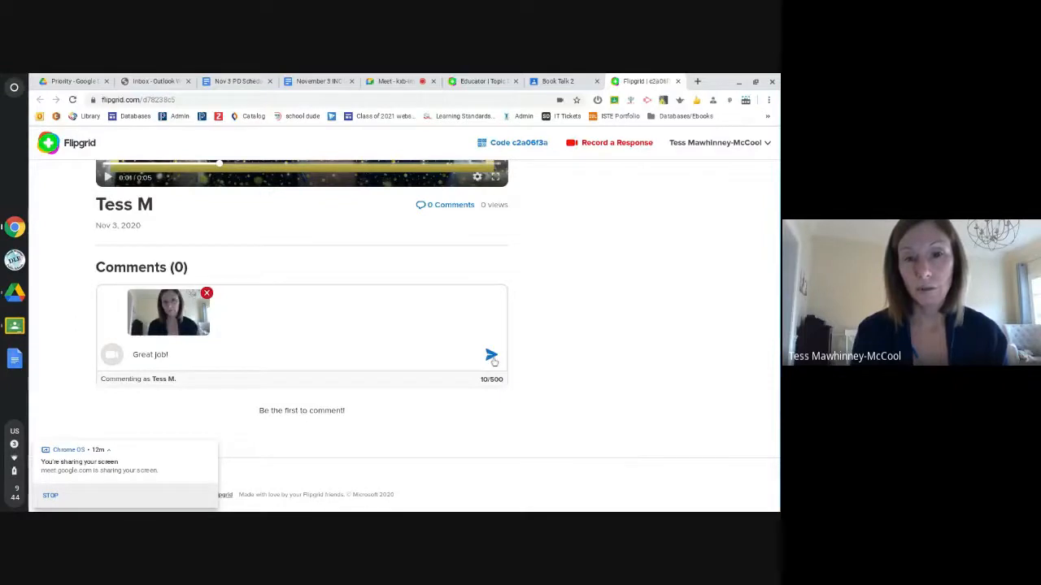
{"action": "left_click", "coordinate": [492, 357]}
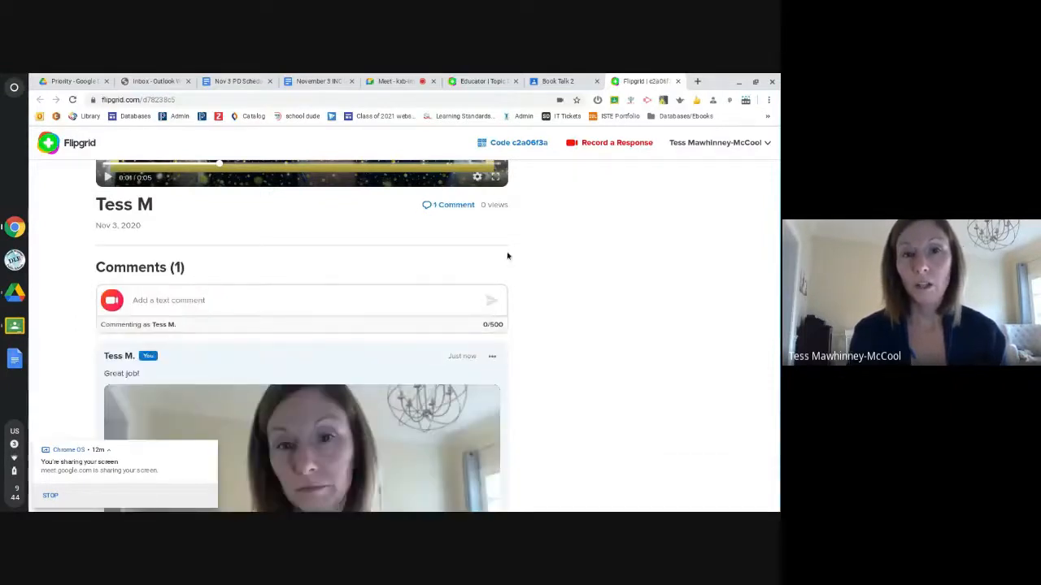
- Reopen the Book Talk 2 topic from its Google Classroom assignment and view the response with its text and video comment
{"action": "scroll", "coordinate": [590, 339], "scroll_direction": "up", "scroll_amount": 3}
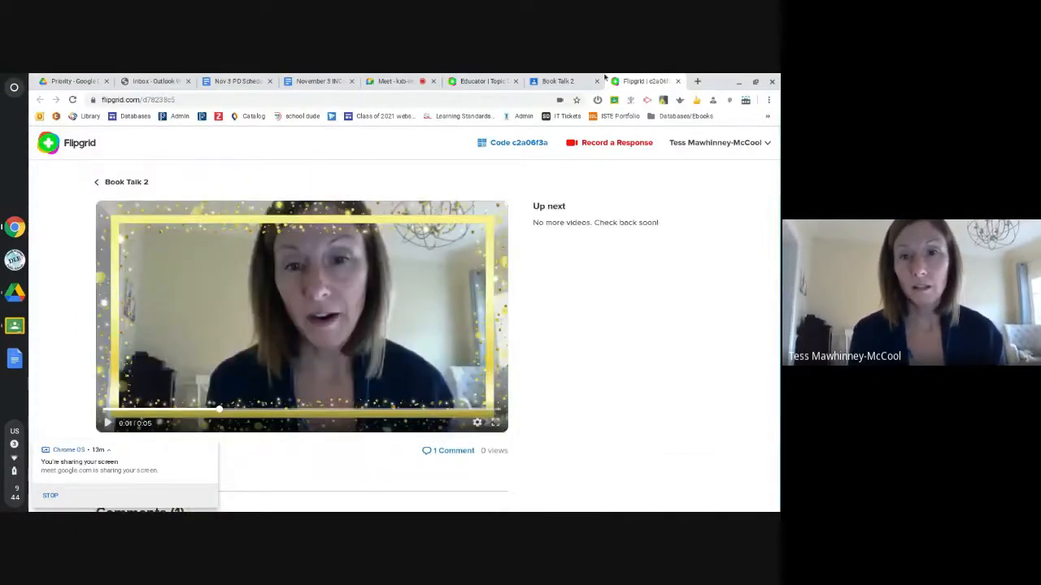
{"action": "left_click", "coordinate": [552, 82]}
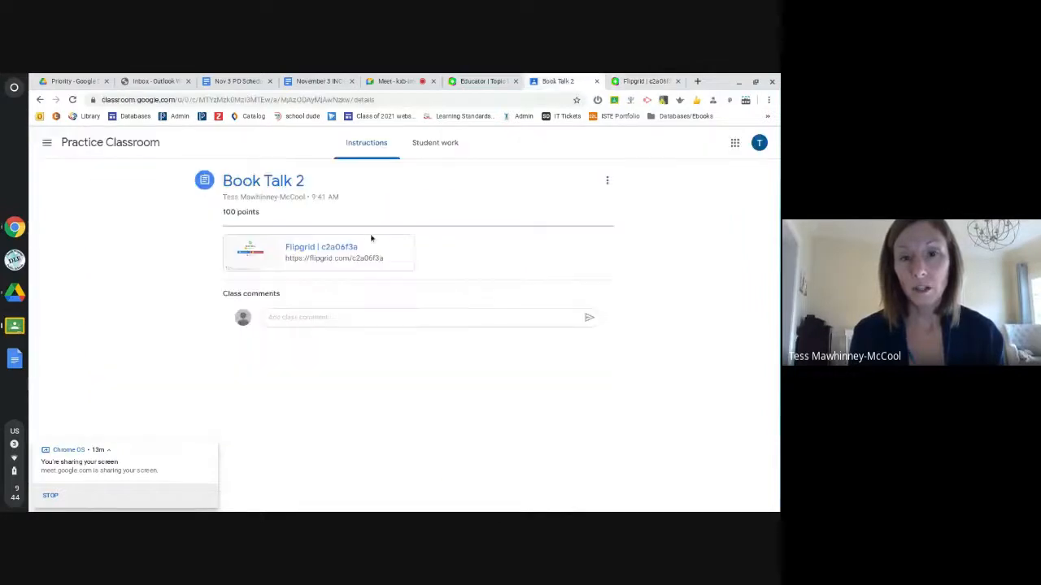
{"action": "left_click", "coordinate": [343, 265]}
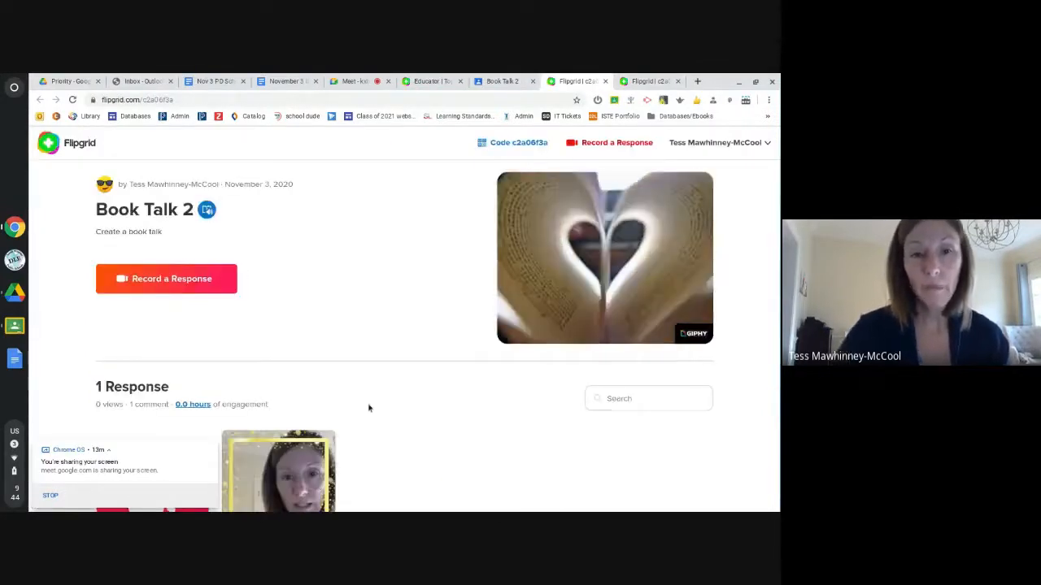
{"action": "scroll", "coordinate": [366, 407], "scroll_direction": "down", "scroll_amount": 2}
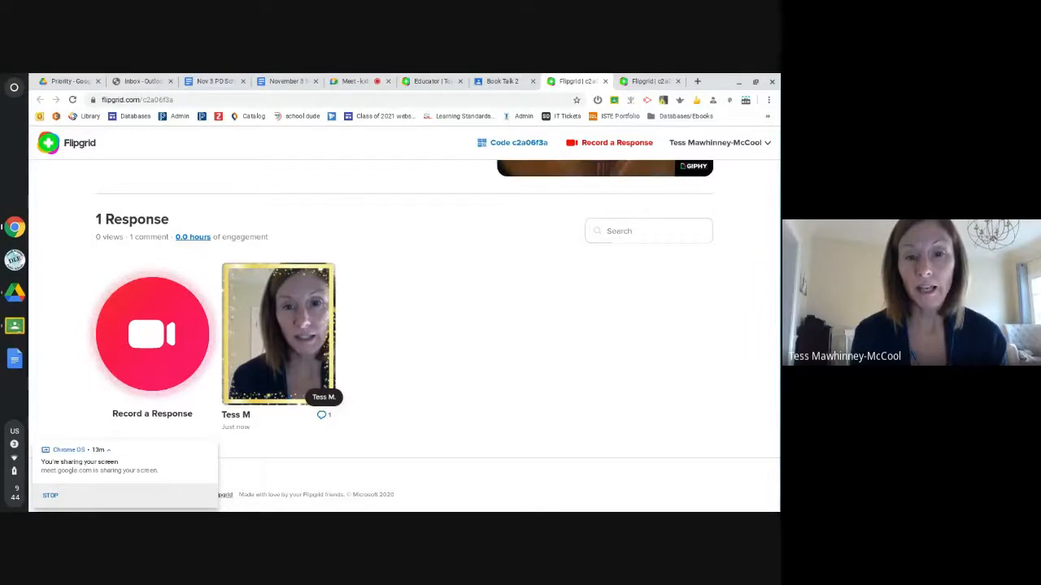
{"action": "left_click", "coordinate": [328, 419]}
{"action": "left_click", "coordinate": [108, 423]}
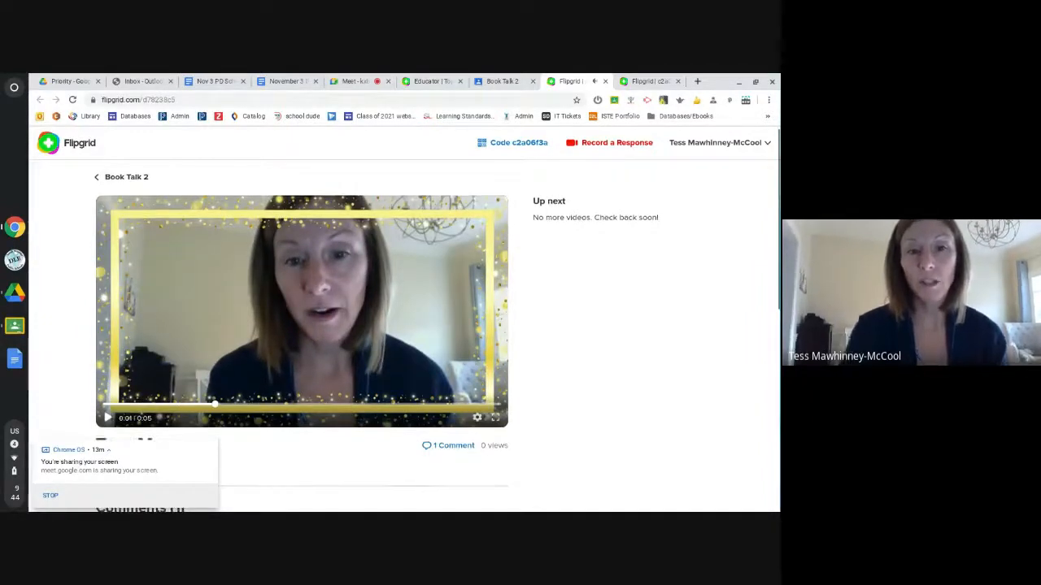
{"action": "scroll", "coordinate": [518, 244], "scroll_direction": "down", "scroll_amount": 5}
{"action": "scroll", "coordinate": [302, 325], "scroll_direction": "up", "scroll_amount": 5}
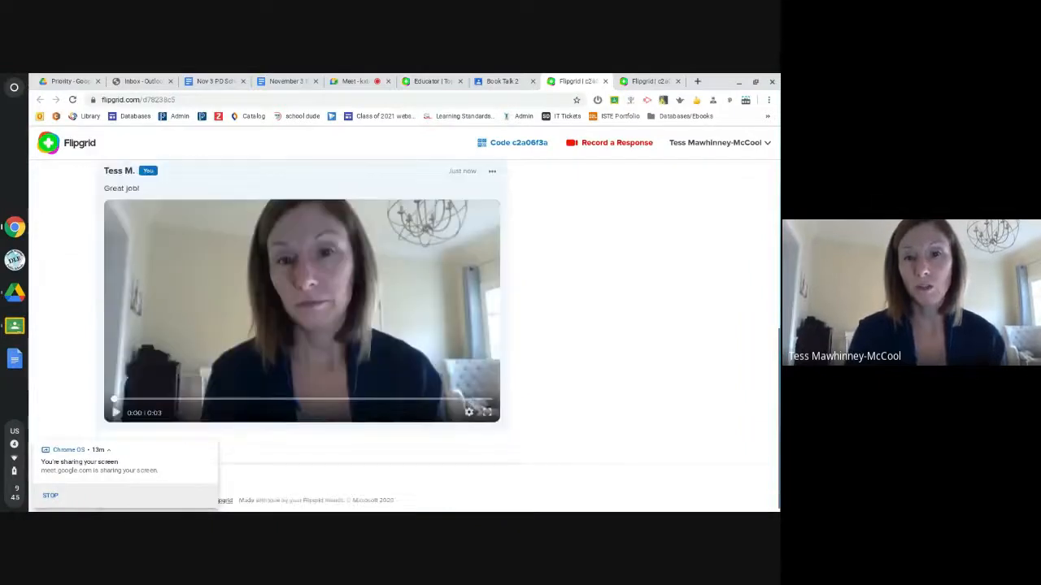
- Check the Google Meet chat for questions and return to the Book Talk 2 topic page to view its responses
{"action": "left_click", "coordinate": [342, 80]}
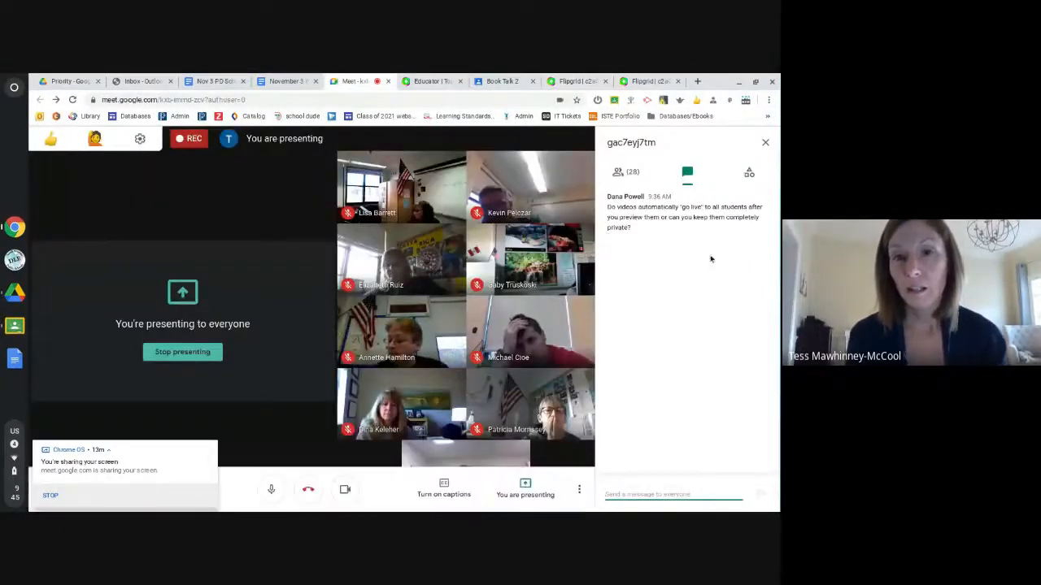
{"action": "left_click", "coordinate": [416, 81]}
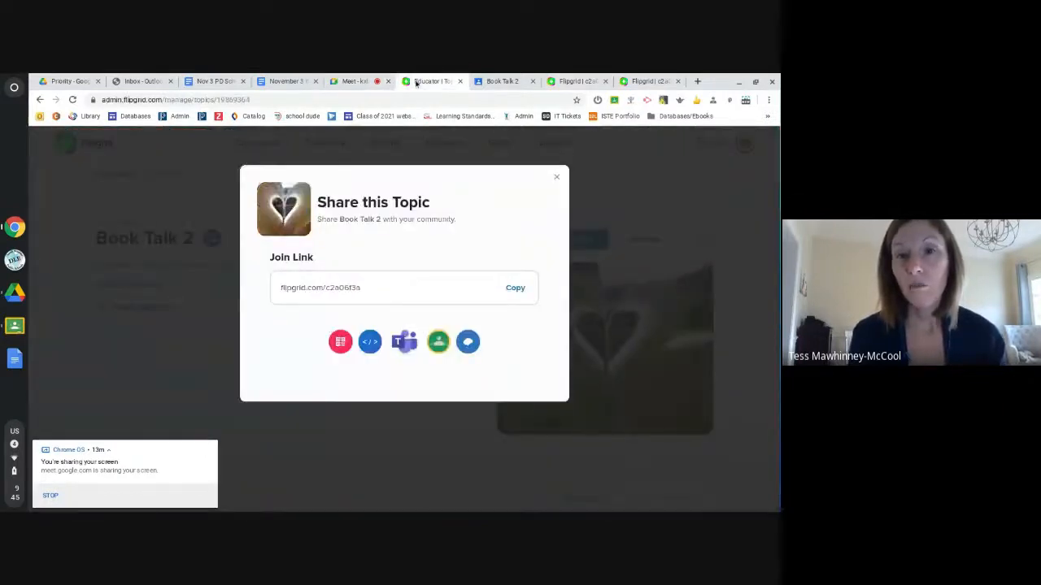
{"action": "left_click", "coordinate": [578, 81]}
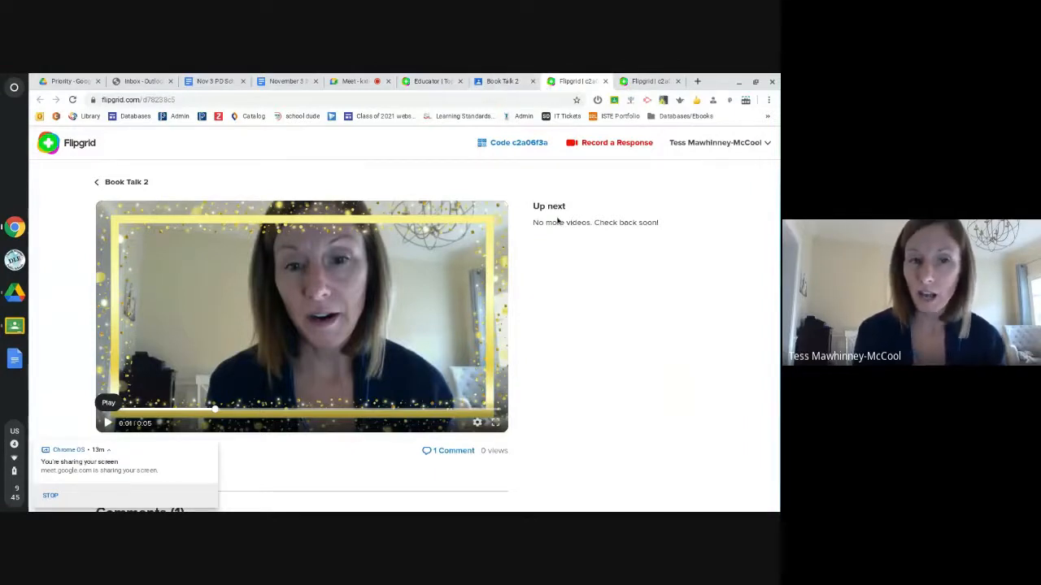
{"action": "left_click", "coordinate": [120, 182]}
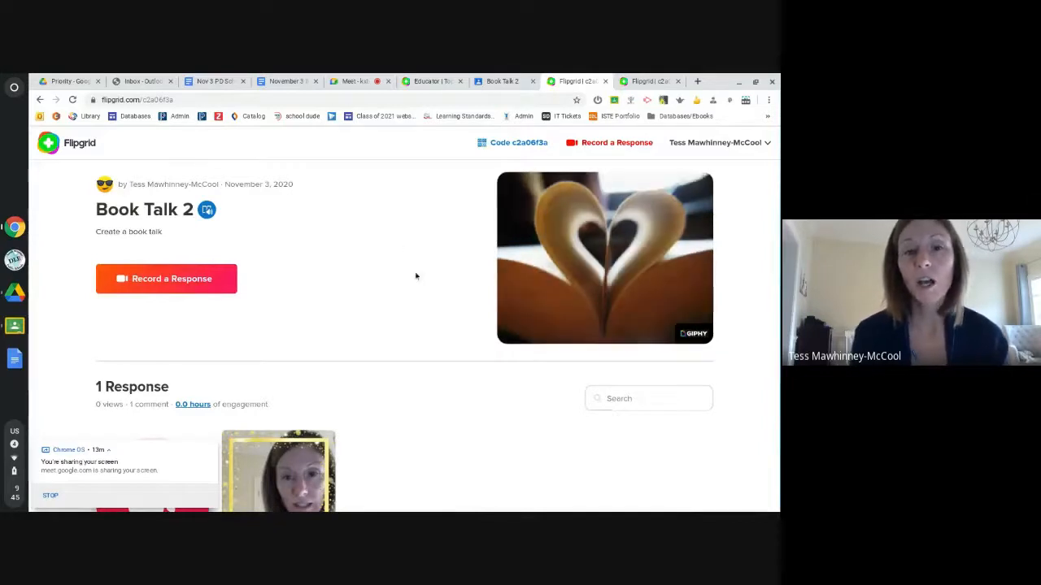
{"action": "scroll", "coordinate": [397, 434], "scroll_direction": "down", "scroll_amount": 3}
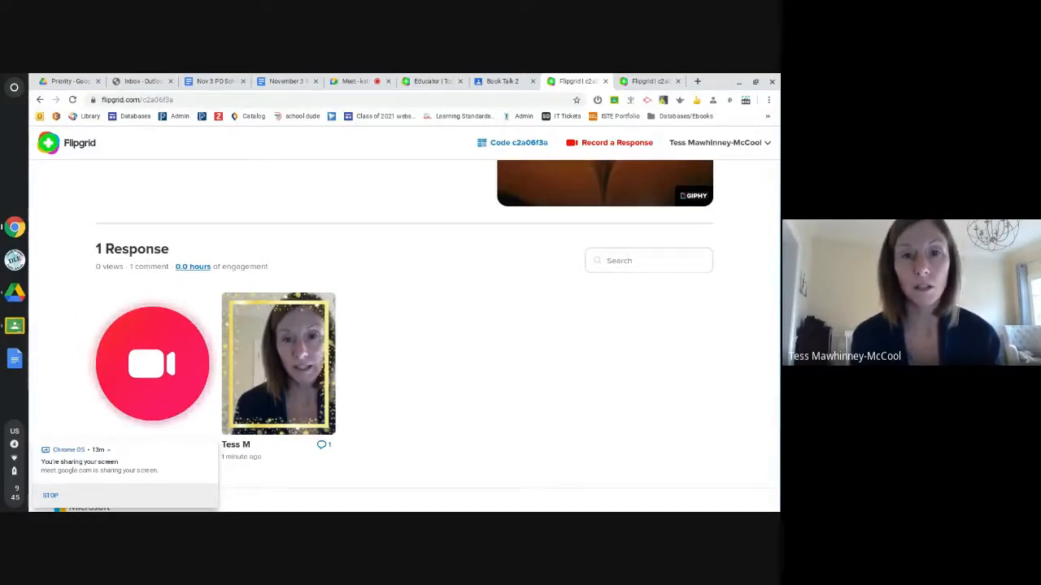
- Switch back to the educator's Book Talk 2 page, close the sharing dialog and go to the list of all topics
{"action": "left_click", "coordinate": [355, 81]}
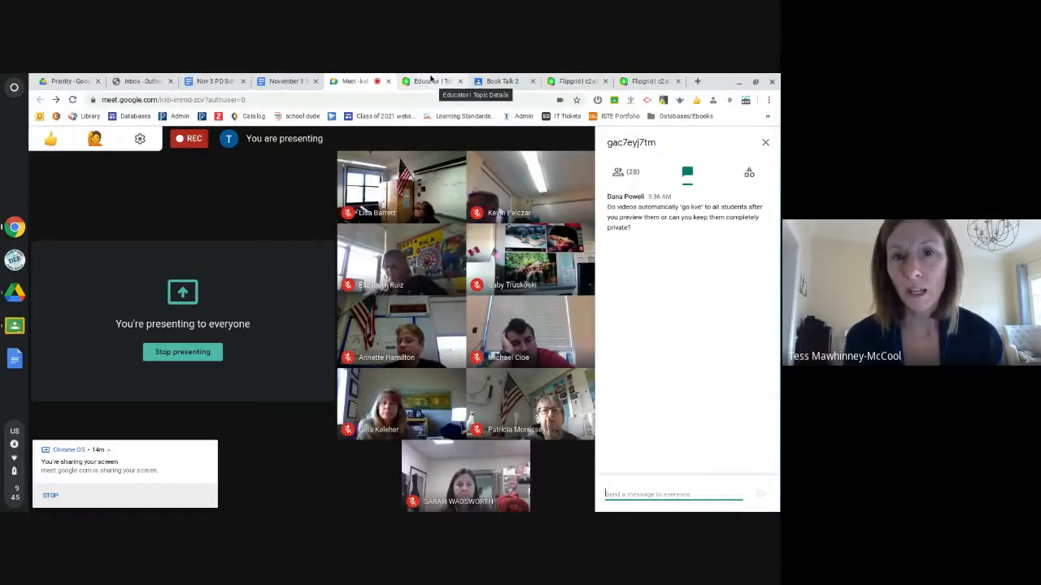
{"action": "left_click", "coordinate": [431, 79]}
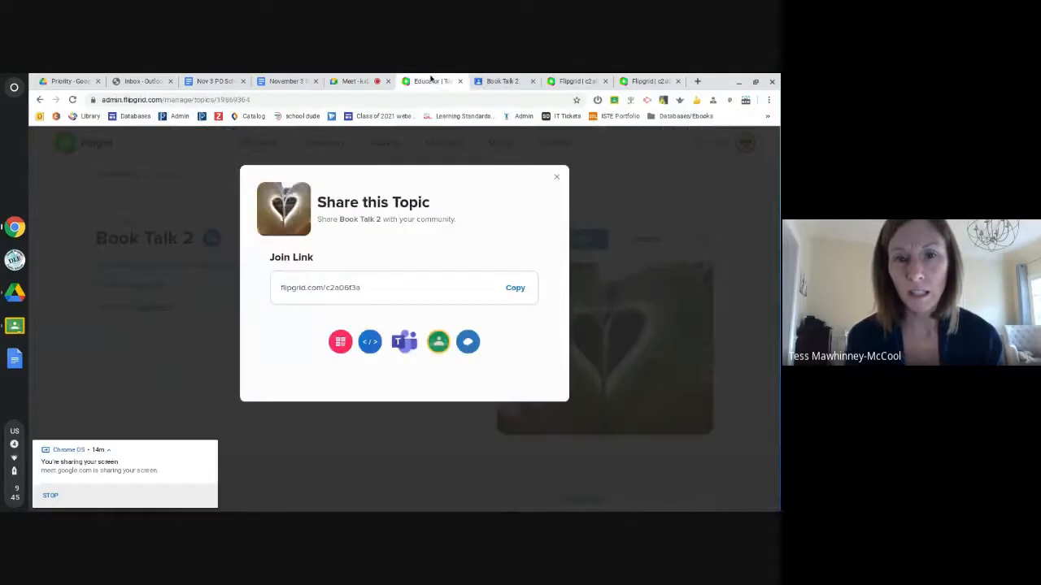
{"action": "left_click", "coordinate": [557, 178]}
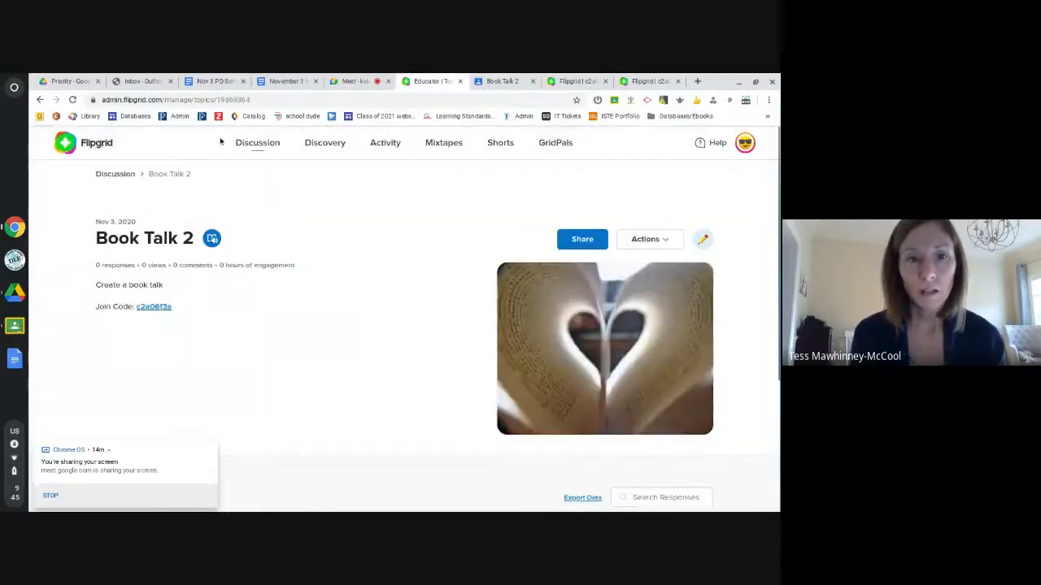
{"action": "left_click", "coordinate": [114, 176]}
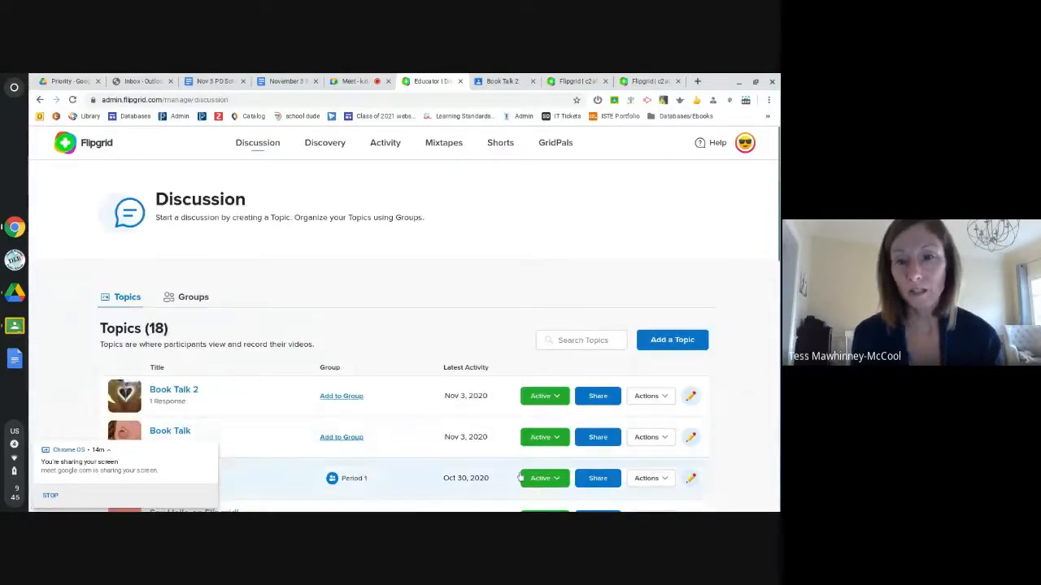
- Look at the status options for the Book Talk 2 topic without changing its status, and show the list of groups
{"action": "left_click", "coordinate": [557, 399]}
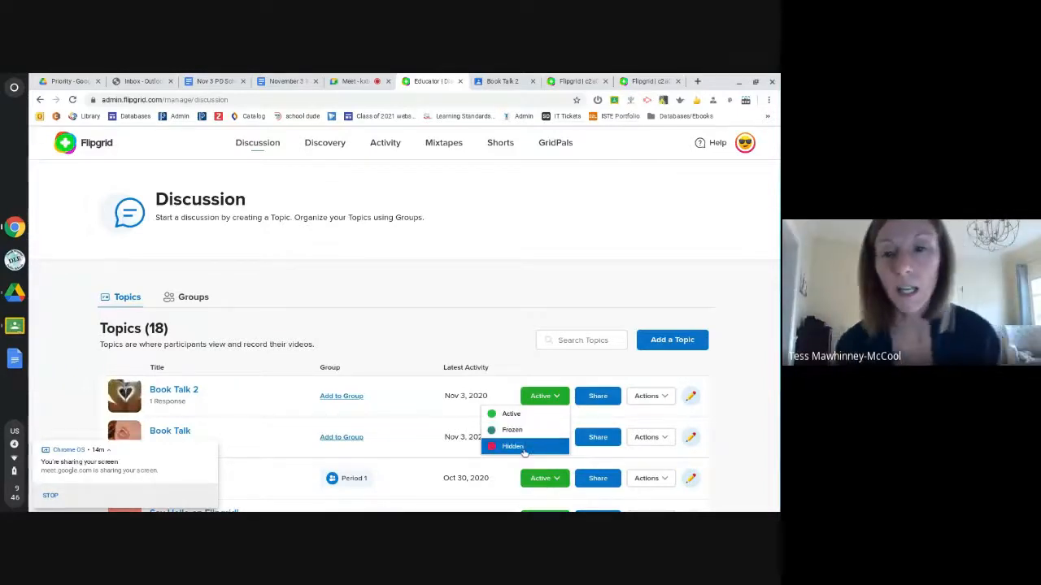
{"action": "left_click", "coordinate": [460, 308]}
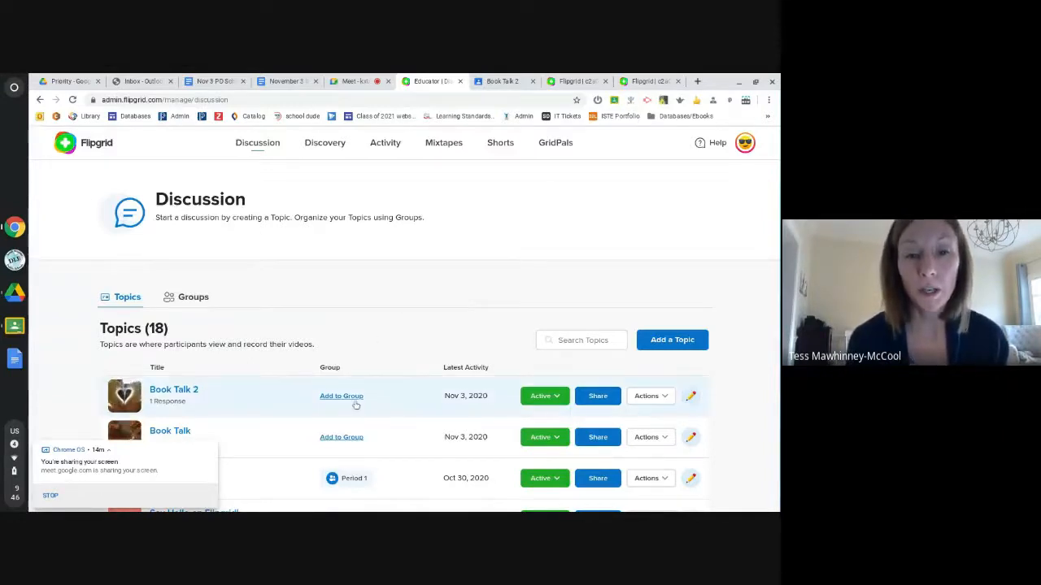
{"action": "left_click", "coordinate": [194, 300]}
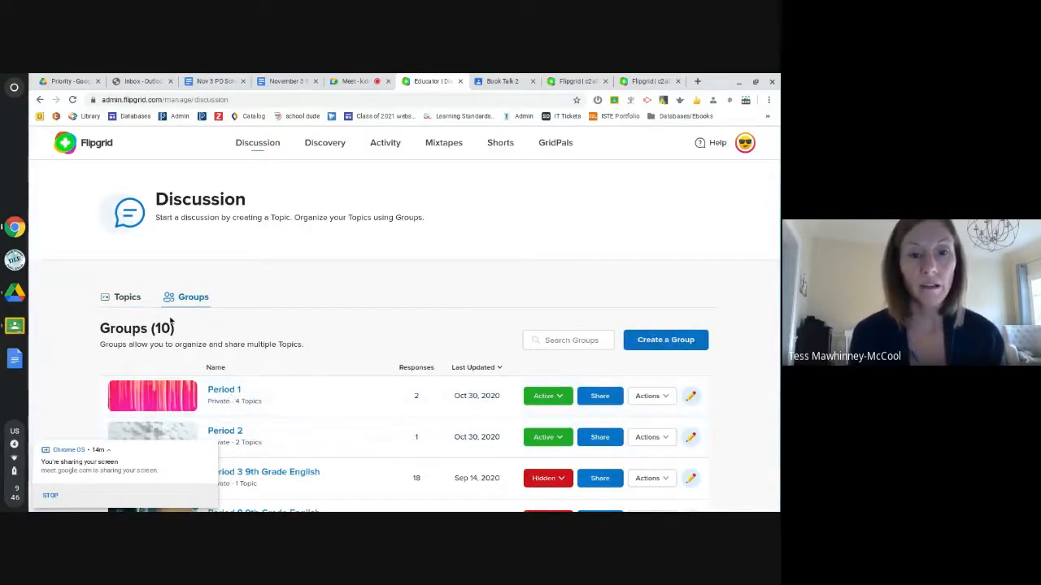
- Return to the list of topics and add the ungrouped Book Talk 2 topic to the Period 1 private group
{"action": "left_click", "coordinate": [127, 297]}
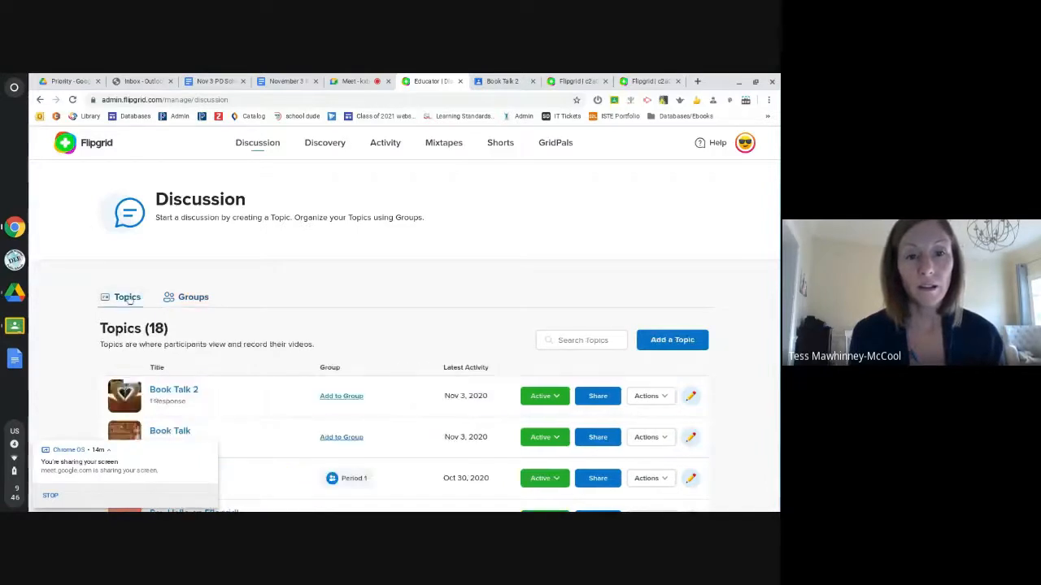
{"action": "left_click", "coordinate": [342, 397]}
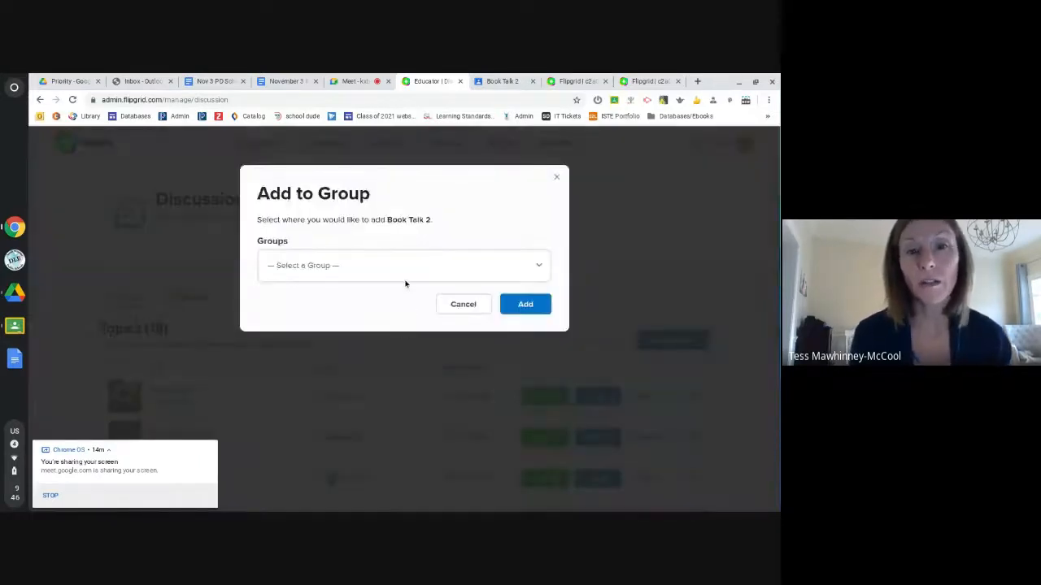
{"action": "left_click", "coordinate": [405, 280]}
{"action": "left_click", "coordinate": [375, 307]}
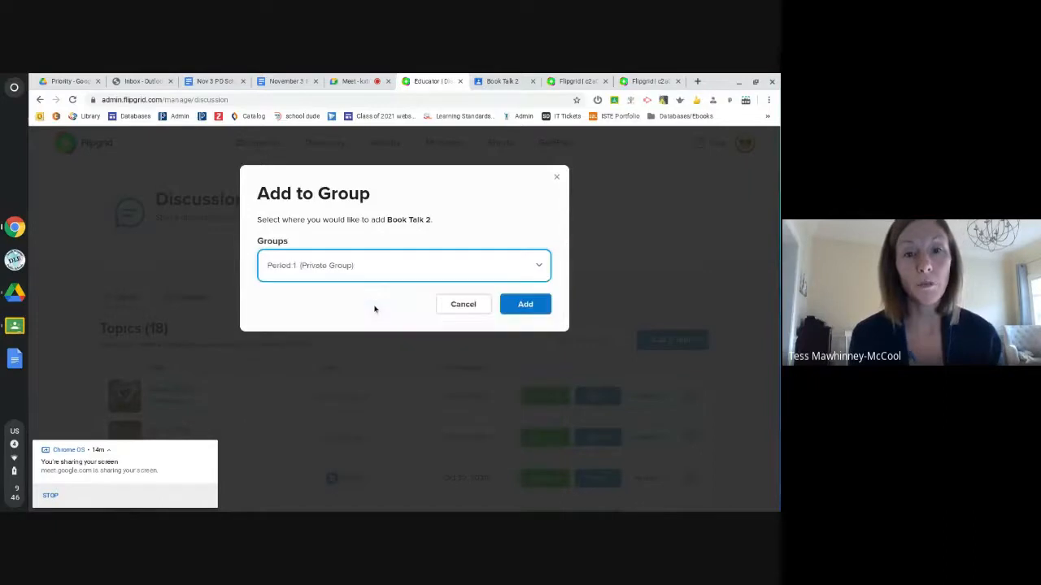
{"action": "left_click", "coordinate": [544, 307]}
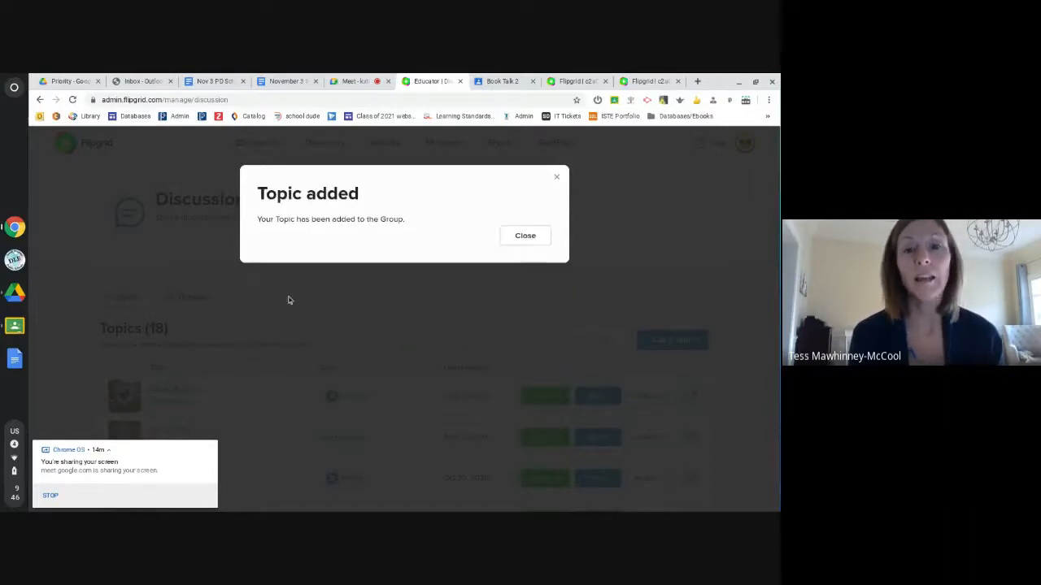
{"action": "left_click", "coordinate": [524, 235]}
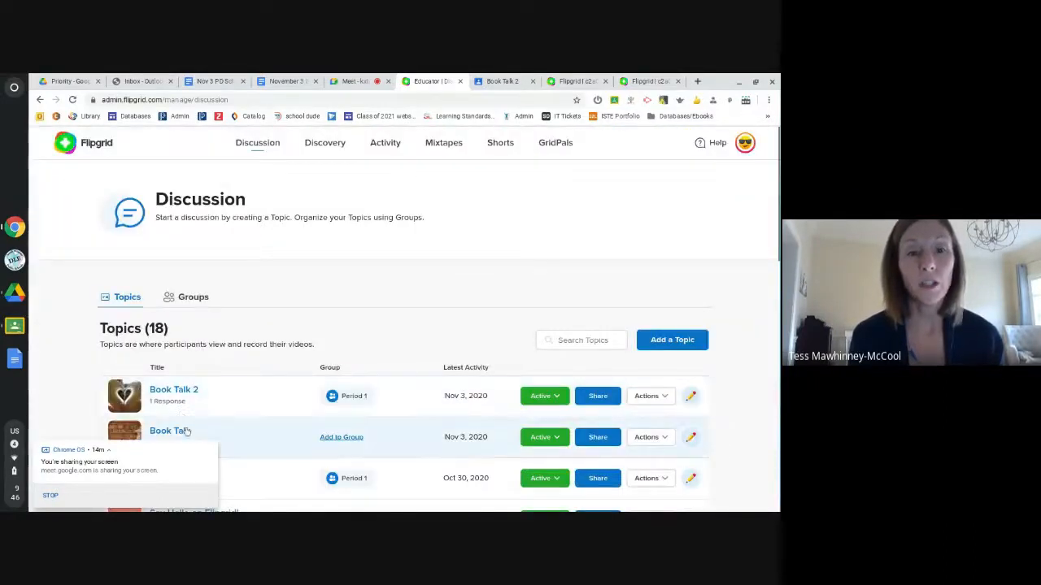
- Add the Book Talk topic to the Period 2 private group
{"action": "left_click", "coordinate": [361, 436]}
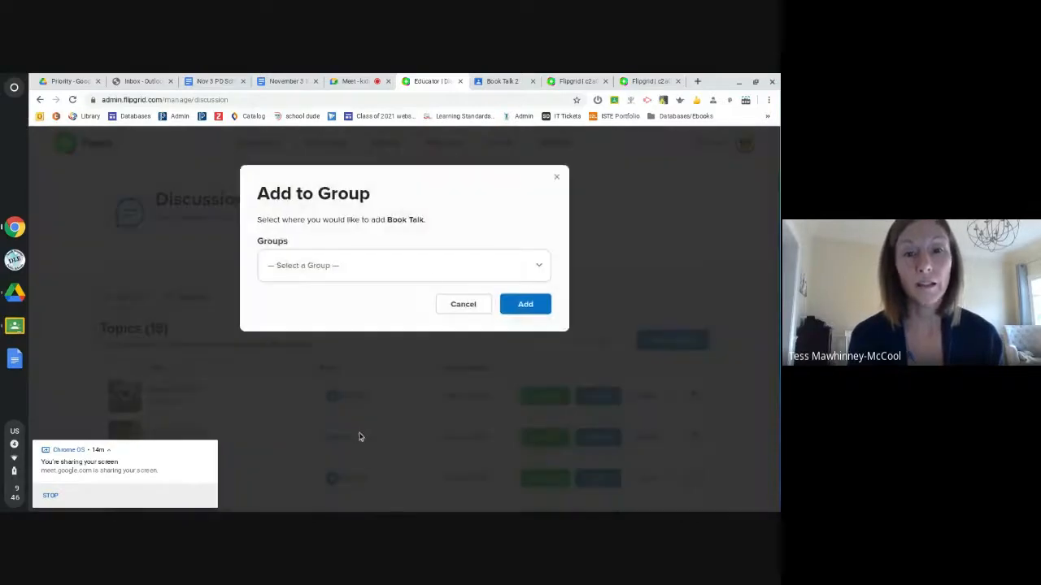
{"action": "left_click", "coordinate": [428, 272]}
{"action": "left_click", "coordinate": [372, 318]}
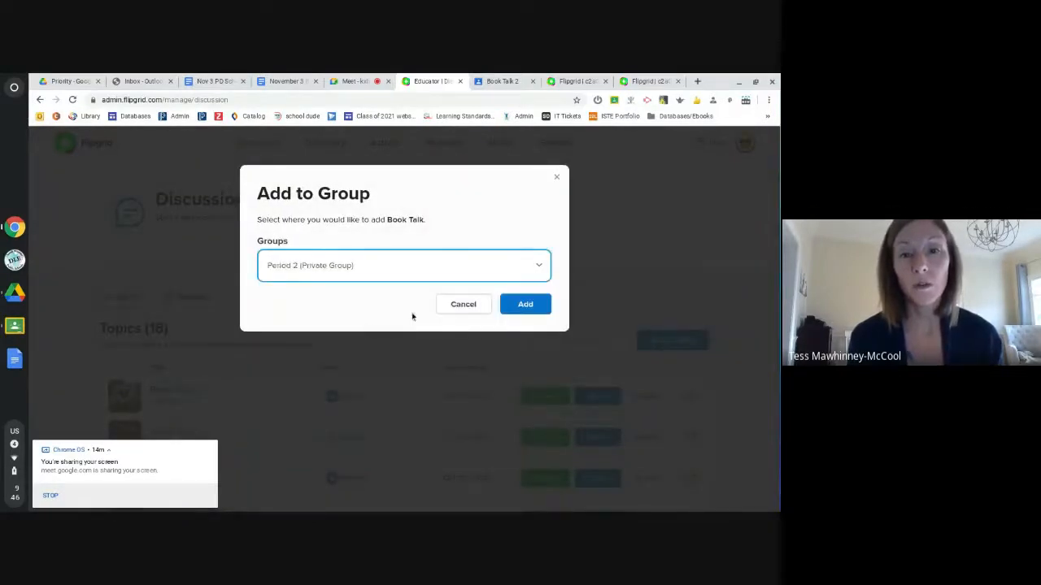
{"action": "left_click", "coordinate": [526, 305]}
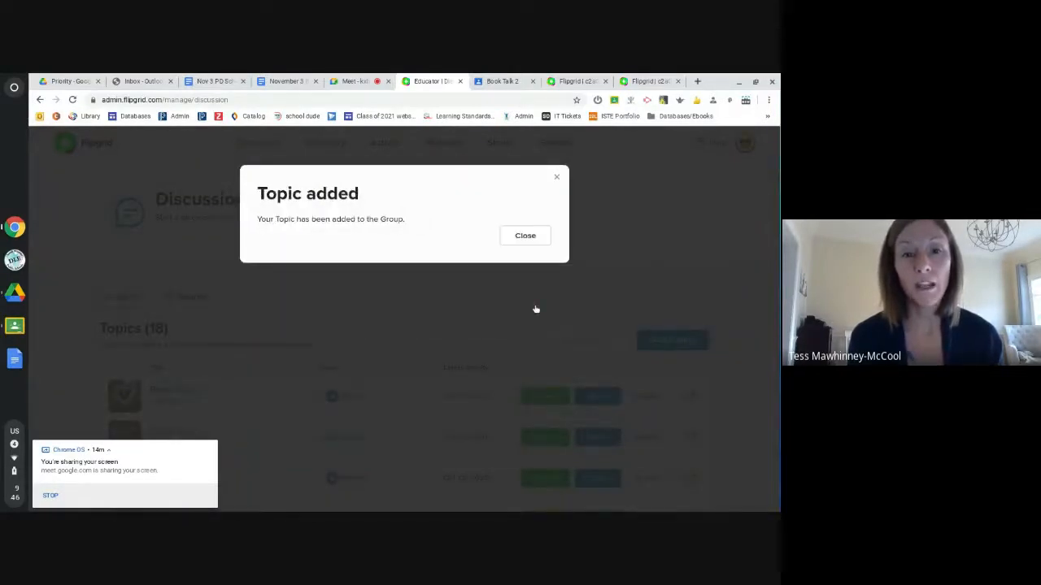
{"action": "left_click", "coordinate": [525, 236]}
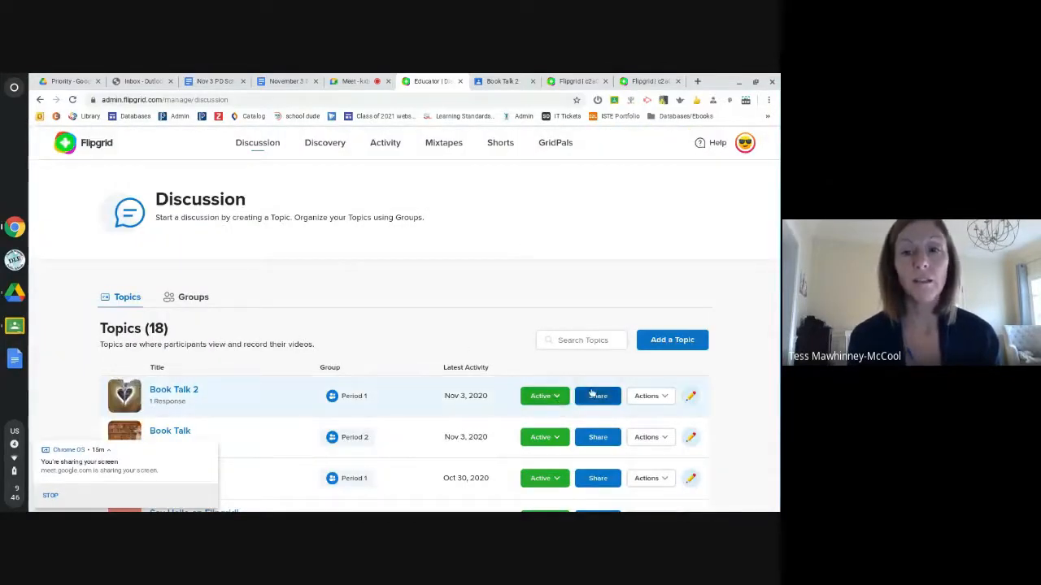
- Duplicate the Book Talk 2 topic to the Period 1 group and view the copy in the topics list
{"action": "left_click", "coordinate": [648, 396]}
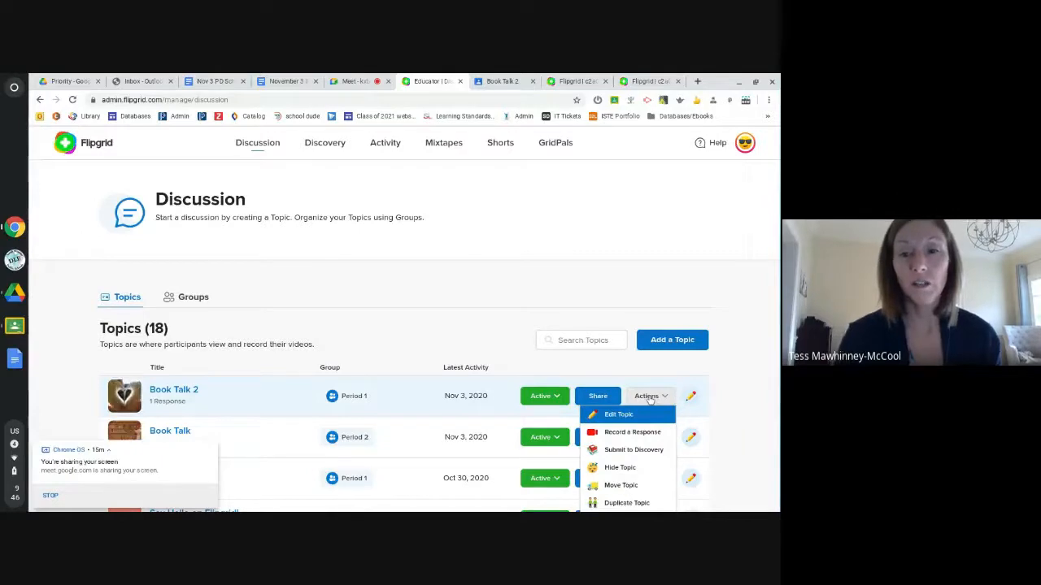
{"action": "scroll", "coordinate": [644, 415], "scroll_direction": "down", "scroll_amount": 1}
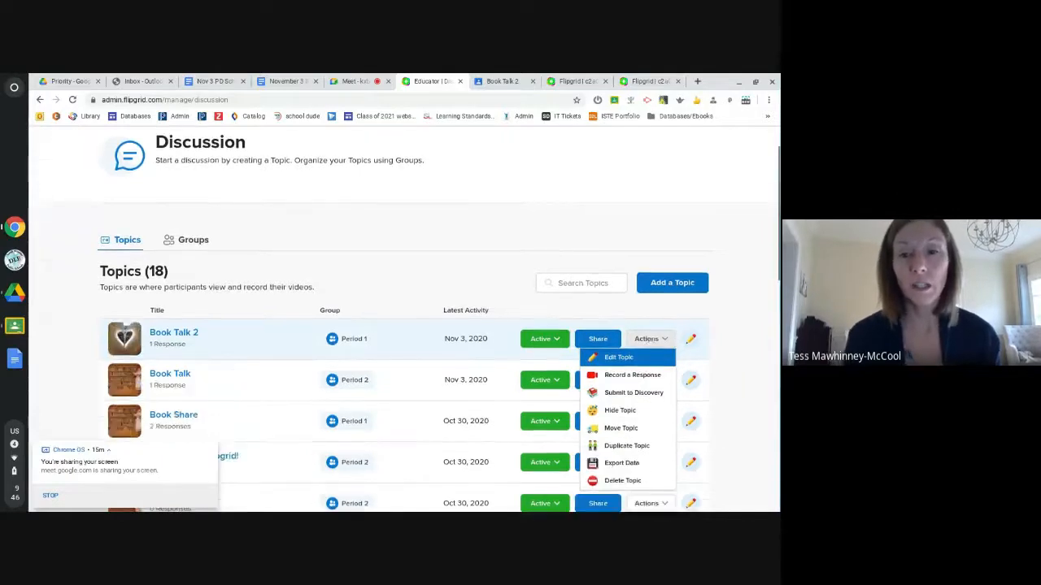
{"action": "left_click", "coordinate": [638, 446]}
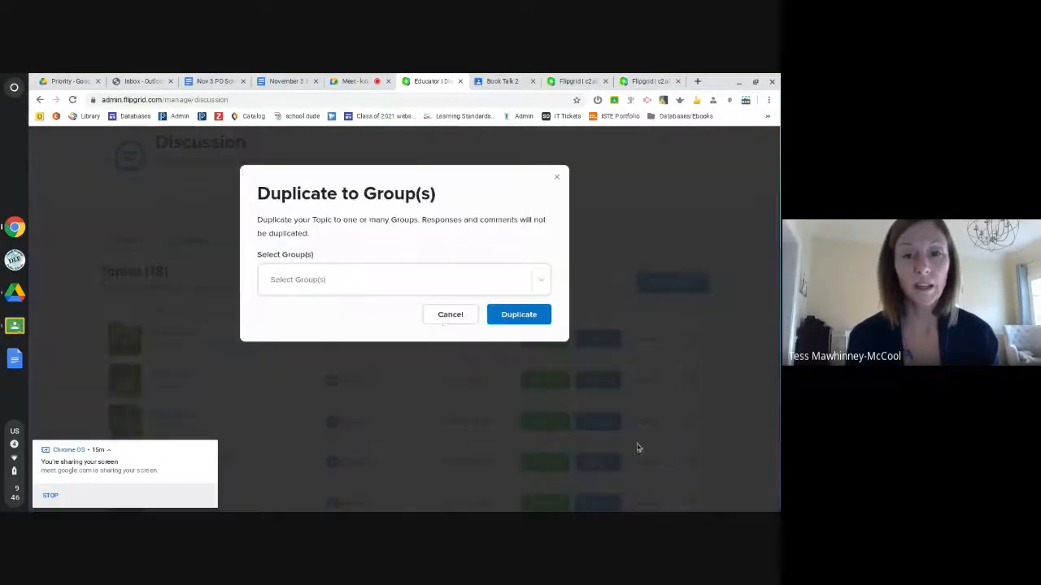
{"action": "left_click", "coordinate": [434, 281]}
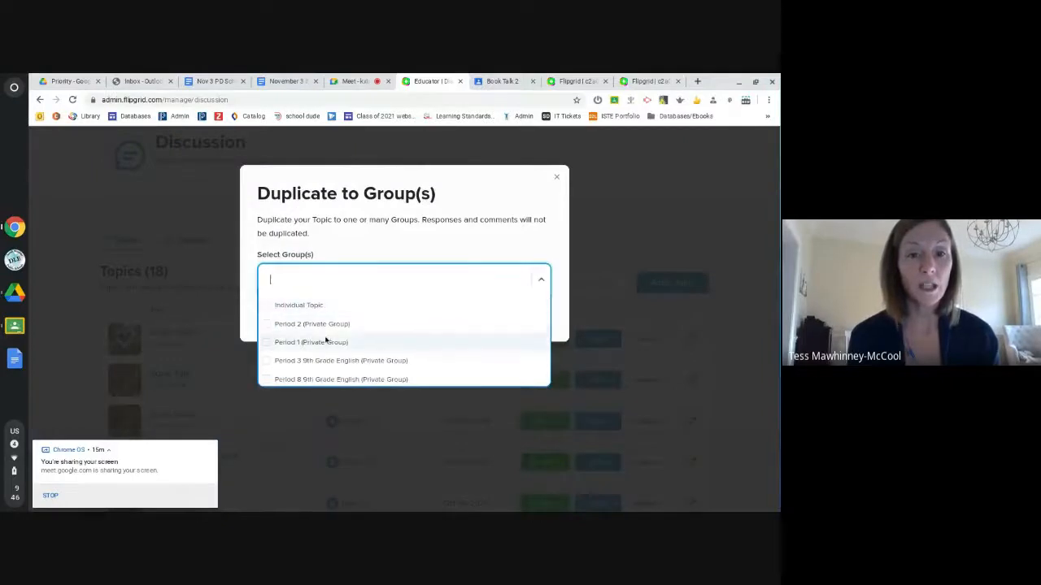
{"action": "left_click", "coordinate": [395, 339]}
{"action": "left_click", "coordinate": [527, 316]}
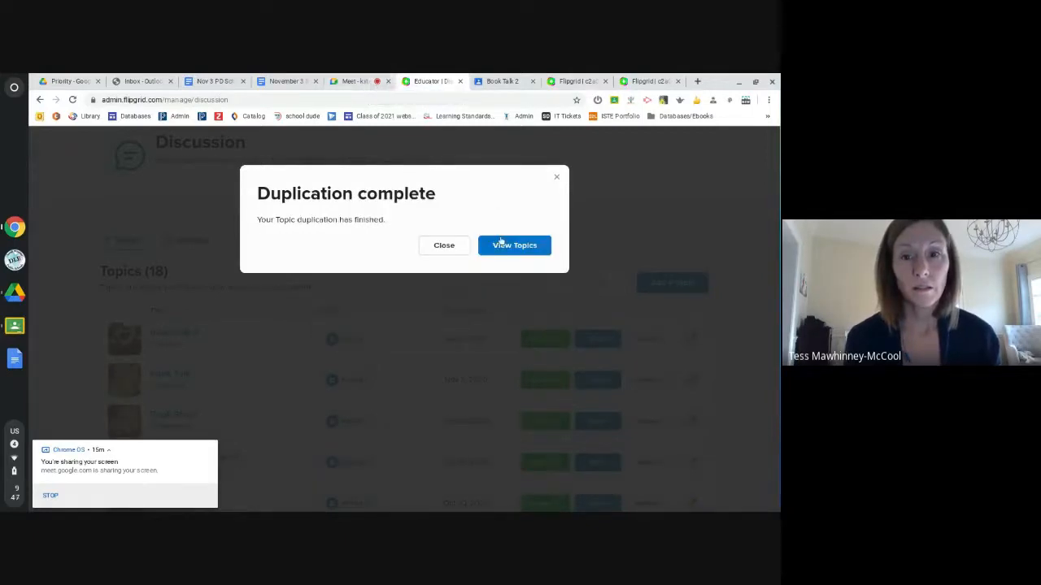
{"action": "left_click", "coordinate": [501, 242]}
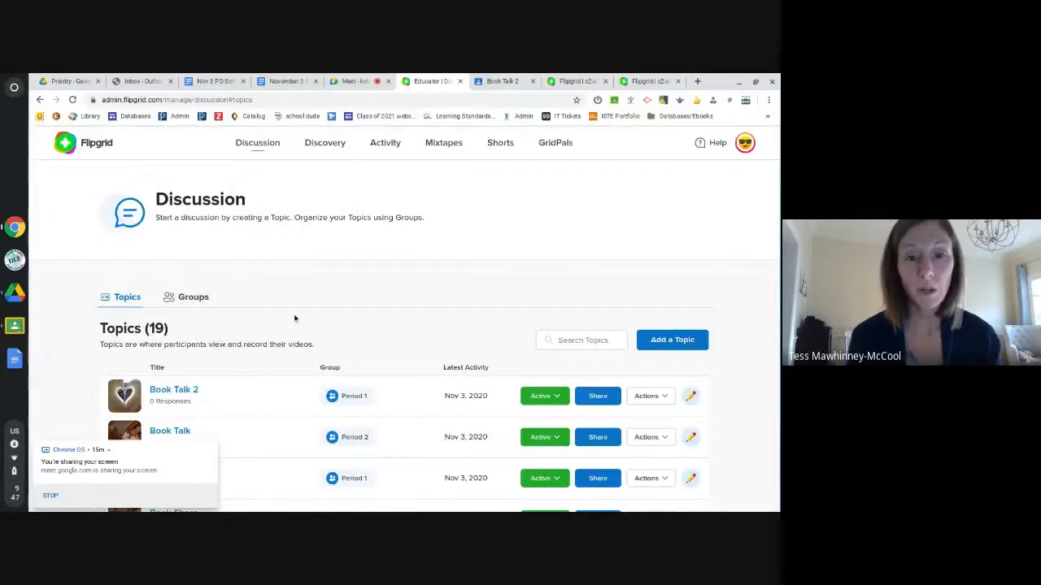
{"action": "scroll", "coordinate": [332, 355], "scroll_direction": "down", "scroll_amount": 2}
{"action": "scroll", "coordinate": [245, 261], "scroll_direction": "up", "scroll_amount": 1}
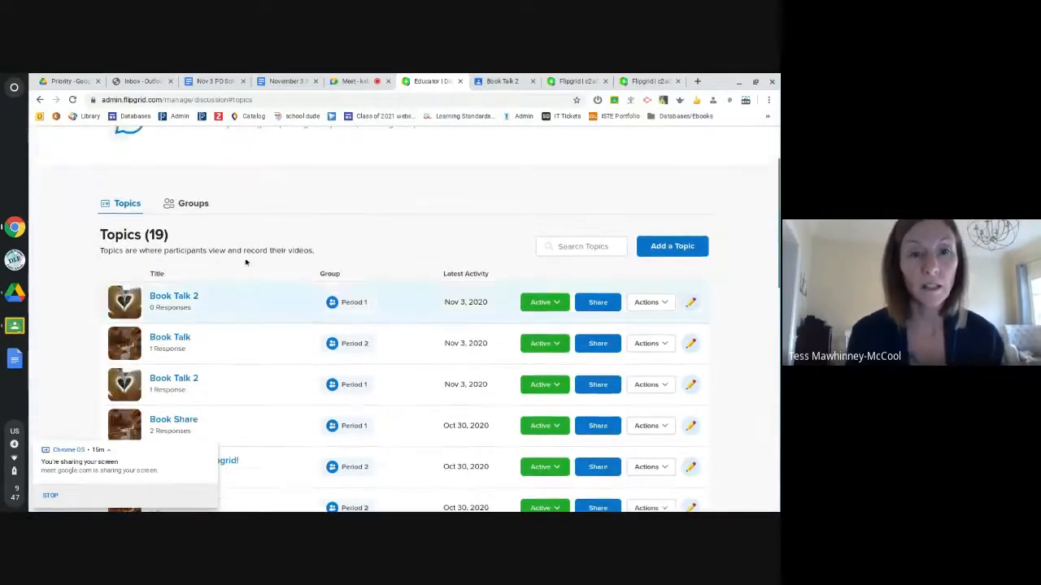
- Open the Period 1 group from the list of groups and look through its topics
{"action": "left_click", "coordinate": [189, 204]}
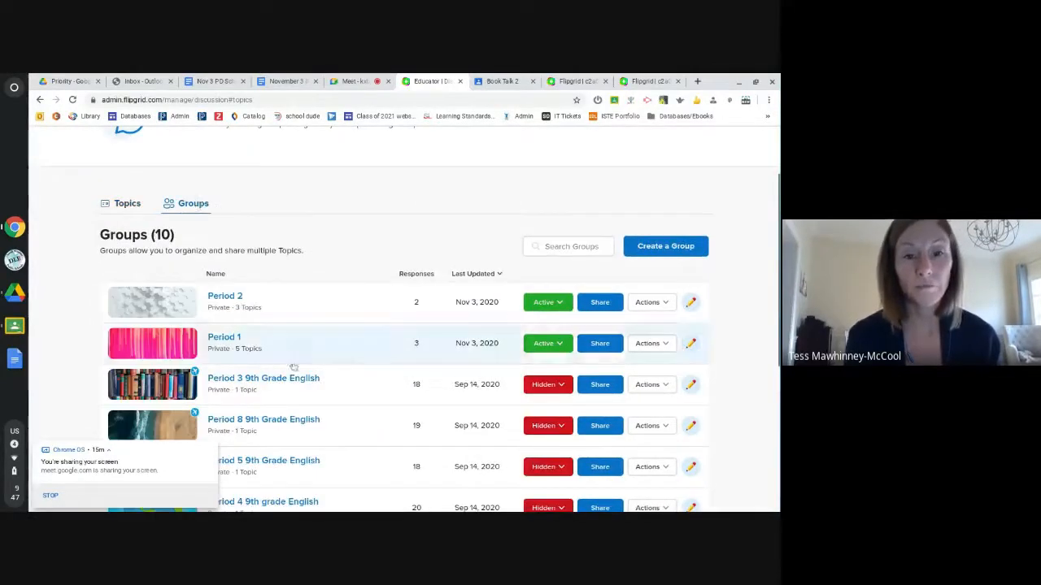
{"action": "left_click", "coordinate": [142, 346]}
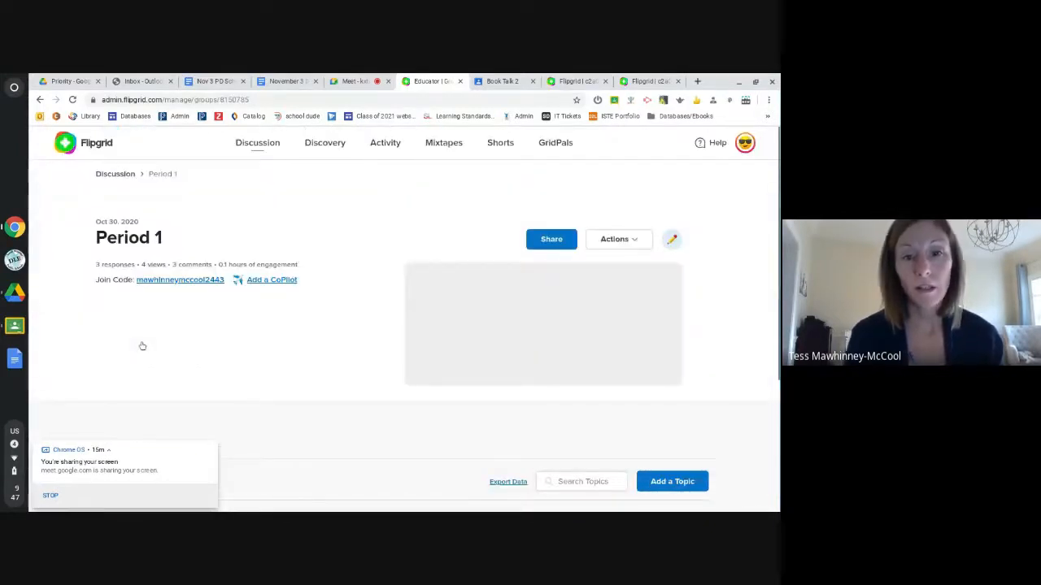
{"action": "scroll", "coordinate": [232, 342], "scroll_direction": "down", "scroll_amount": 3}
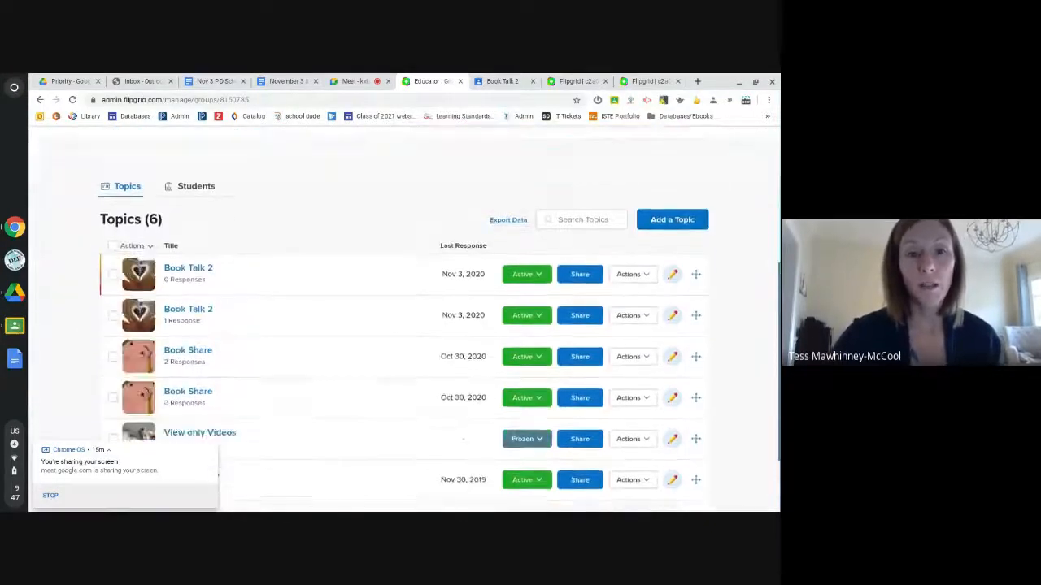
{"action": "scroll", "coordinate": [232, 342], "scroll_direction": "down", "scroll_amount": 1}
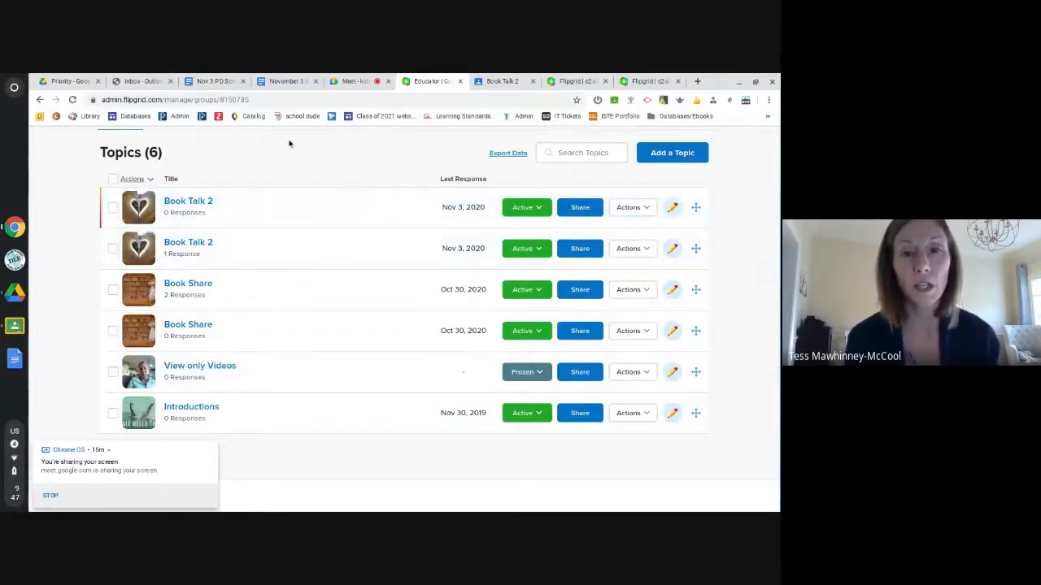
- Check the Google Meet chat for questions and return to the educator's Period 1 group page
{"action": "left_click", "coordinate": [344, 83]}
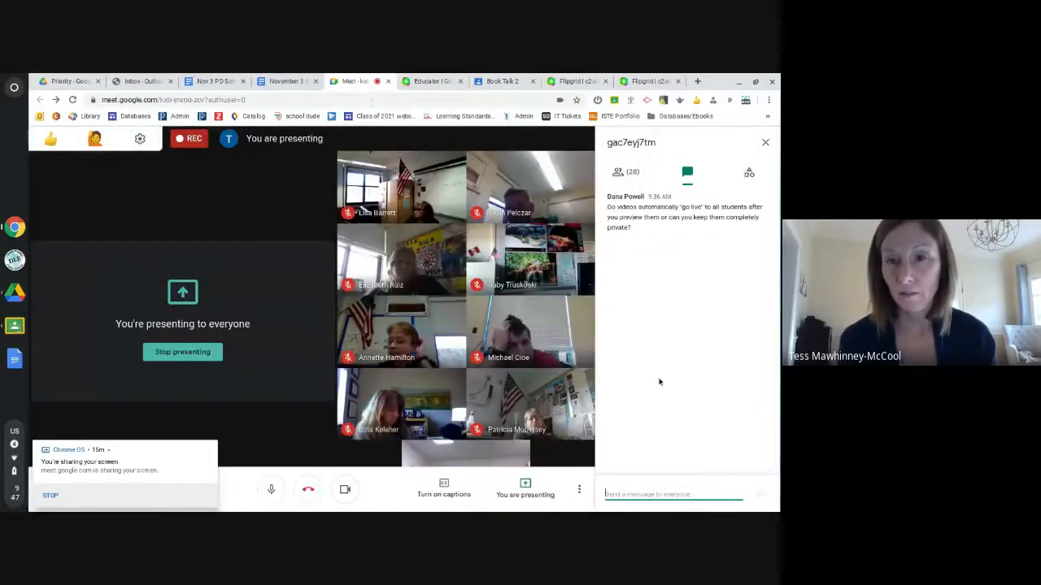
{"action": "left_click", "coordinate": [426, 82]}
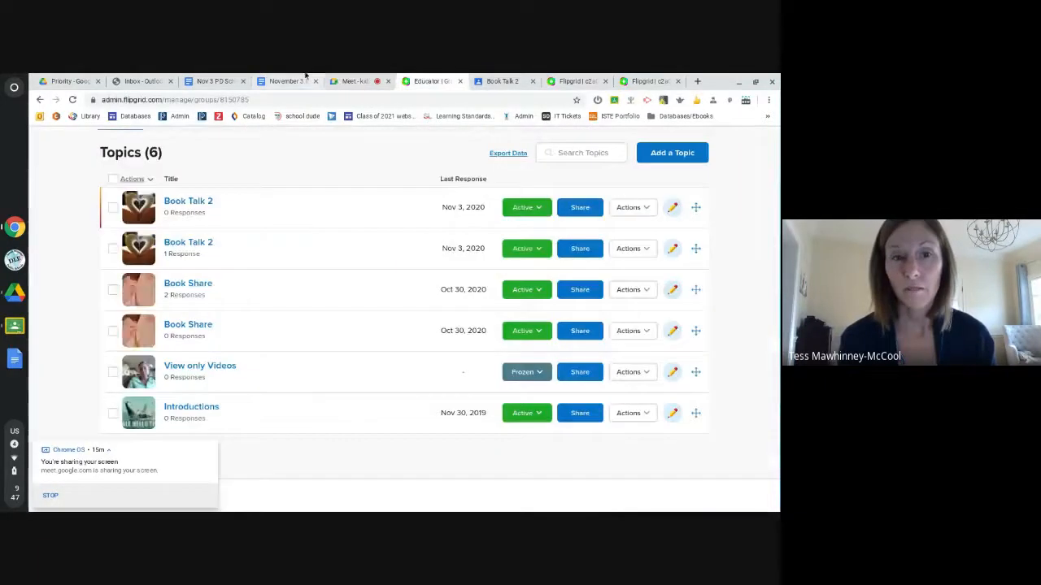
{"action": "left_click", "coordinate": [356, 82]}
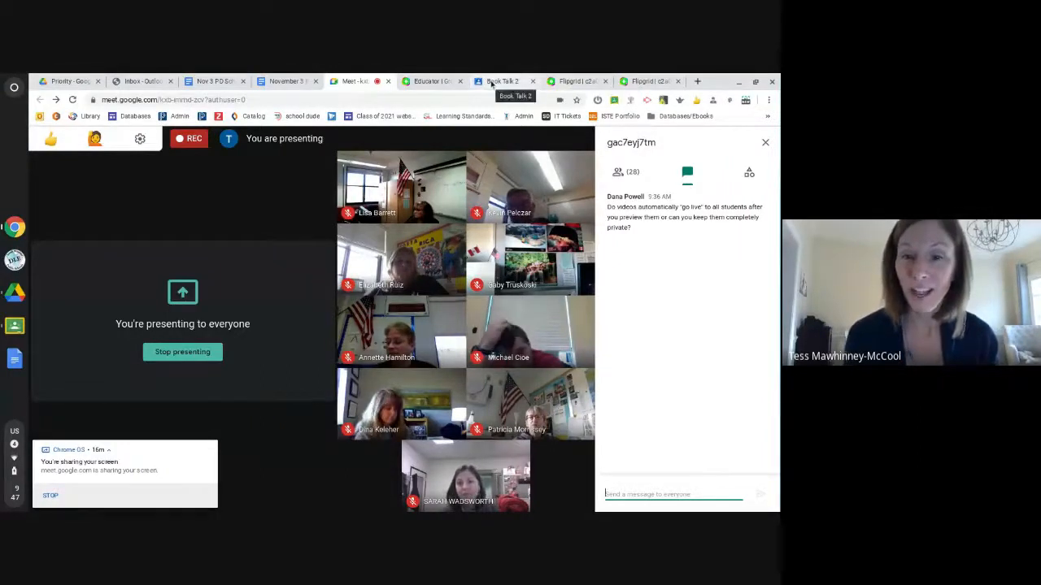
{"action": "left_click", "coordinate": [439, 81]}
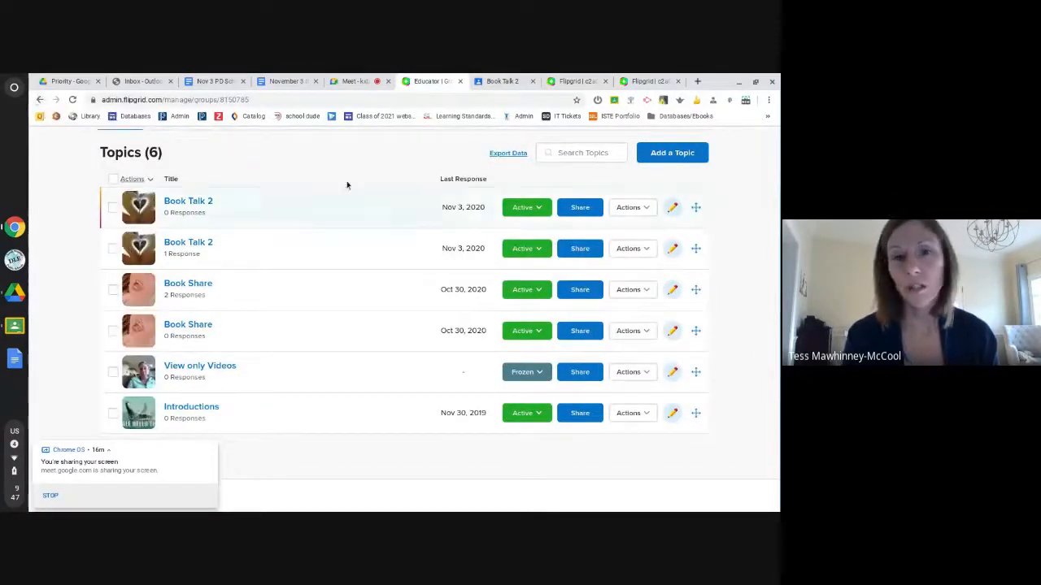
- Leave the Period 1 group page and show the list of all groups again
{"action": "scroll", "coordinate": [274, 181], "scroll_direction": "up", "scroll_amount": 4}
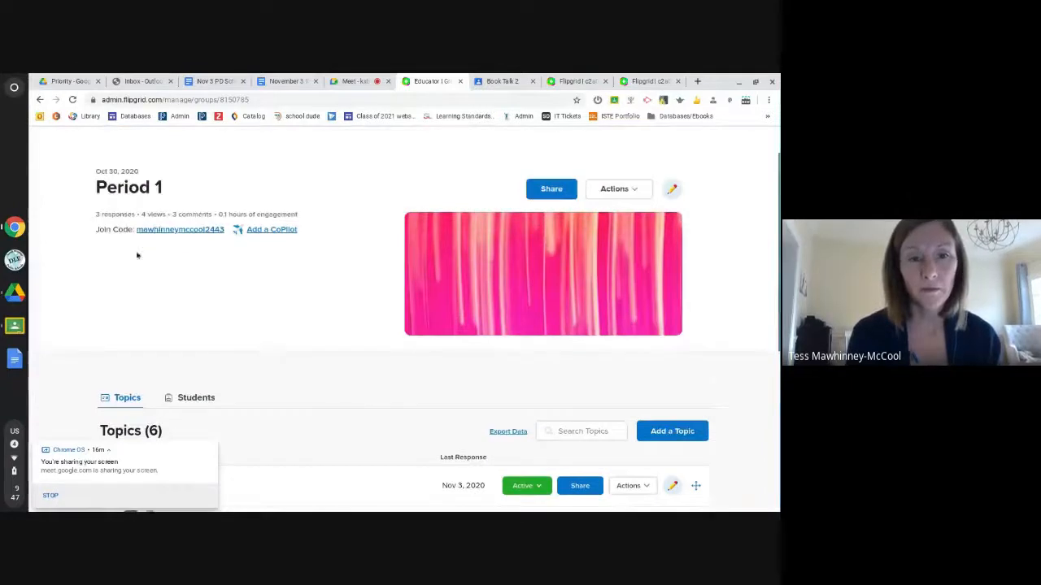
{"action": "left_click", "coordinate": [42, 99]}
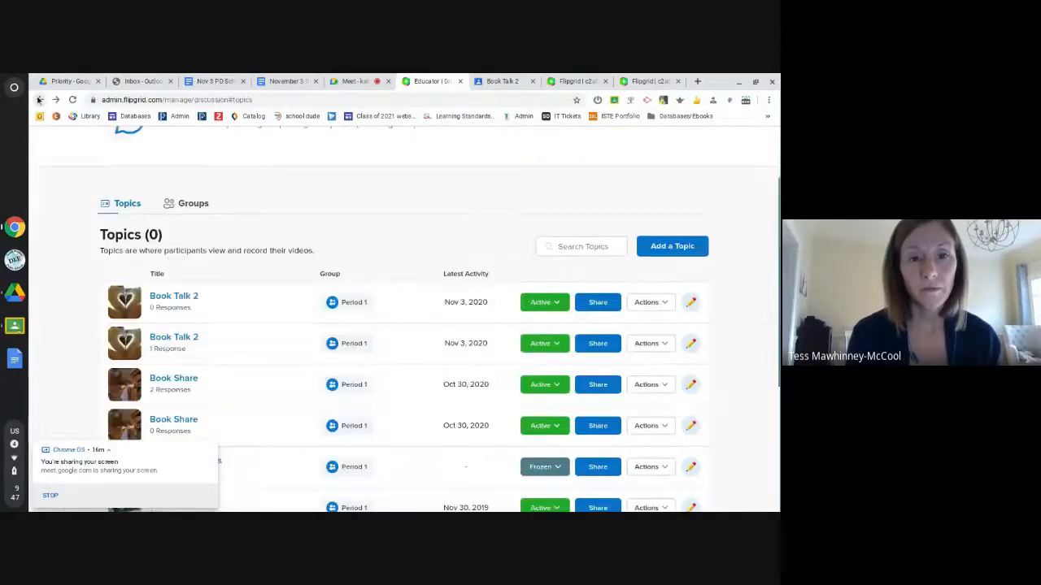
{"action": "left_click", "coordinate": [204, 202]}
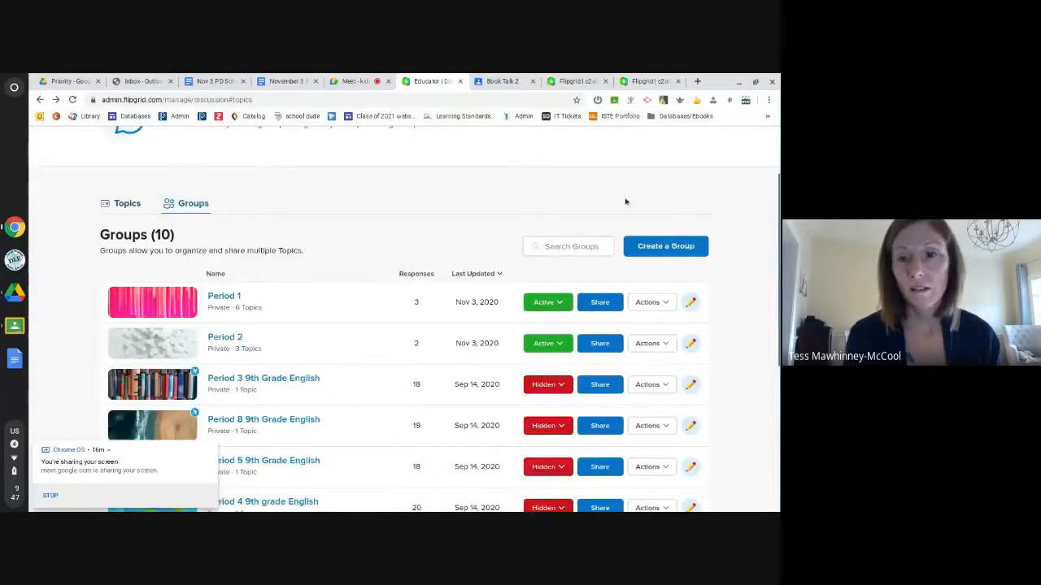
- Review the setup form for a new private group, try to continue with Student Email and no name, and switch to Google Meet
{"action": "left_click", "coordinate": [660, 244]}
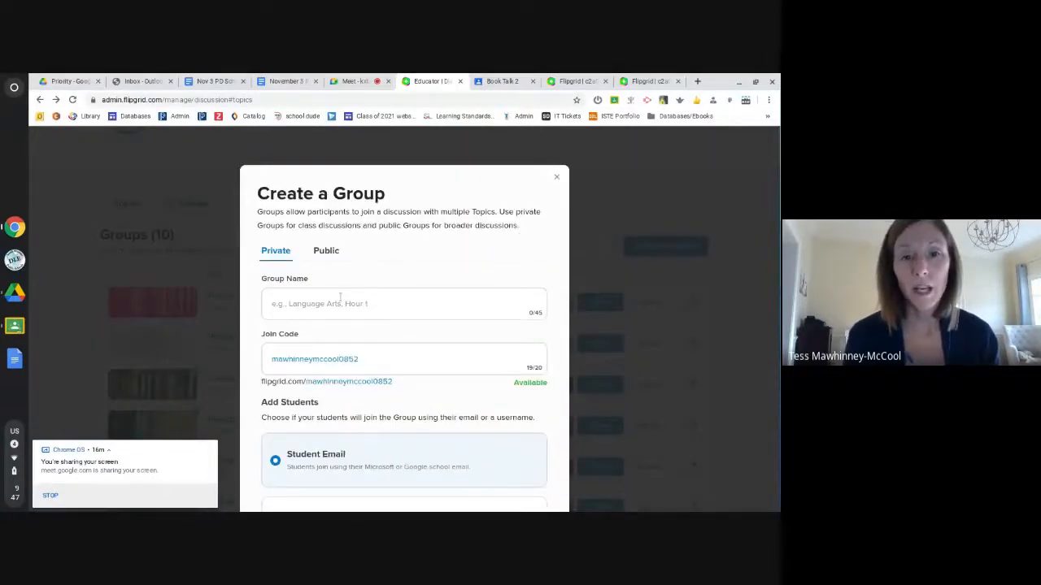
{"action": "scroll", "coordinate": [405, 352], "scroll_direction": "down", "scroll_amount": 3}
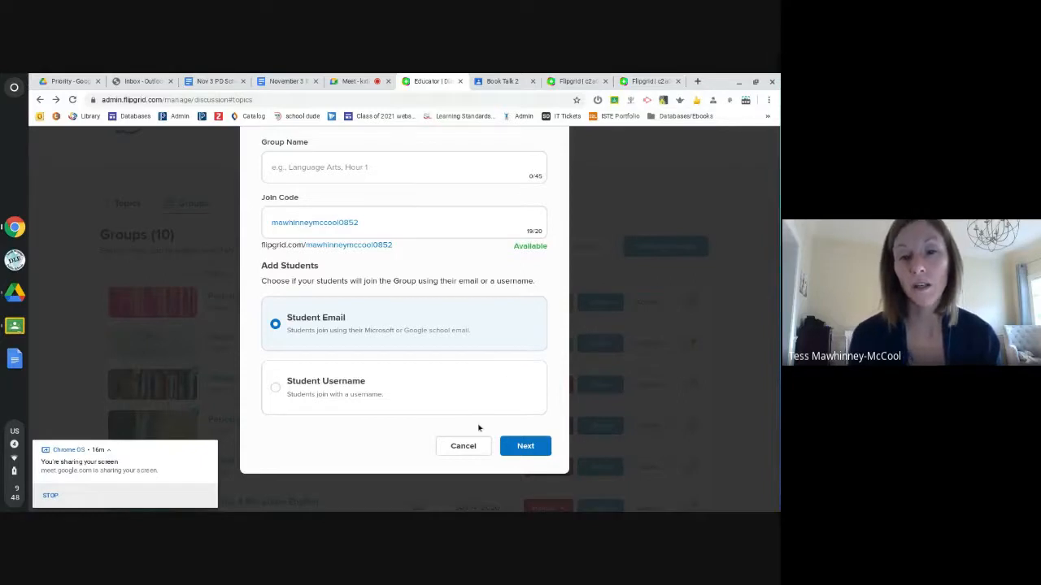
{"action": "left_click", "coordinate": [531, 445]}
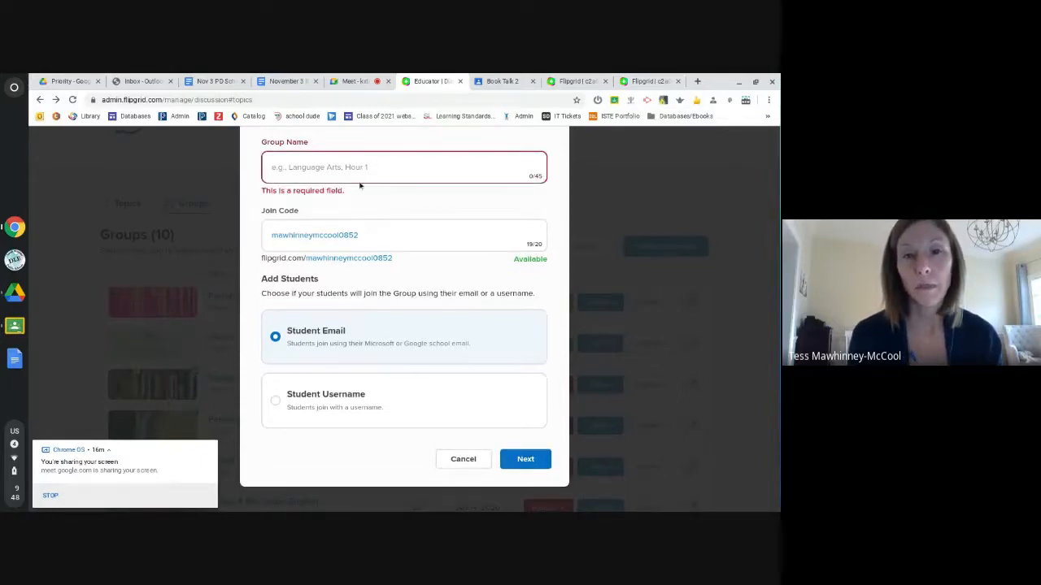
{"action": "left_click", "coordinate": [349, 81]}
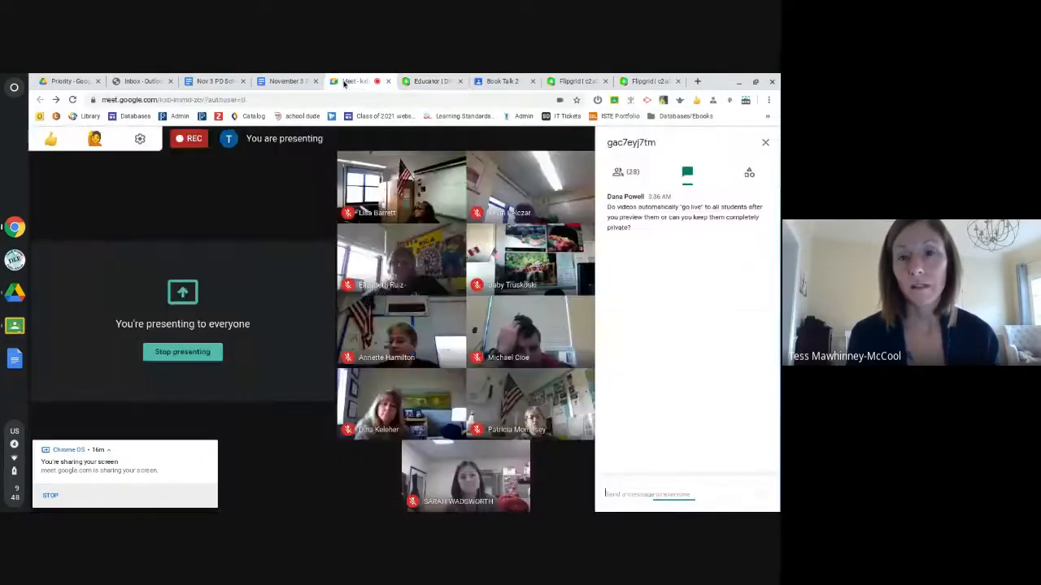